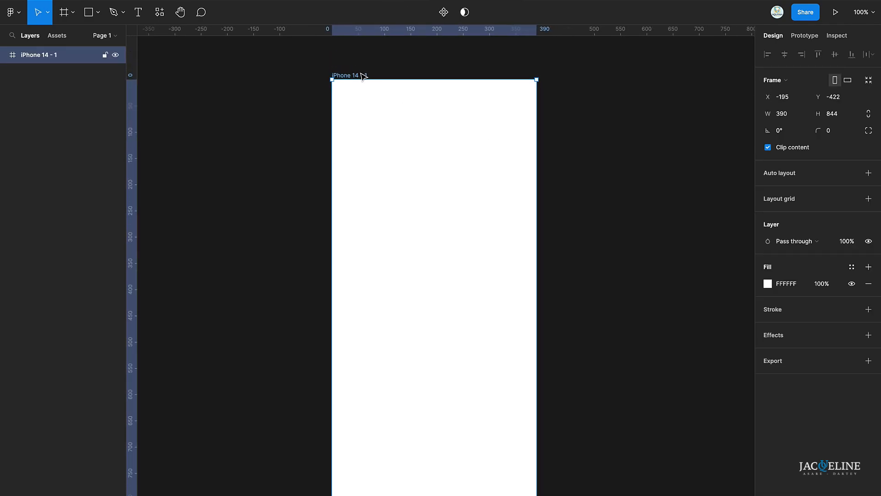
Rename the iPhone 14 frame as Landing screen
{"action": "double_click", "coordinate": [361, 74]}
{"action": "type", "text": "Landing screen"}
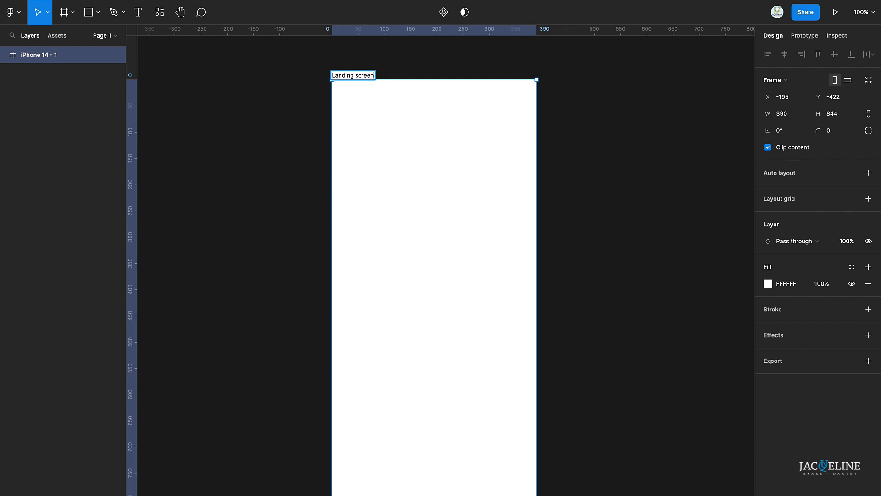
{"action": "key", "text": "Return"}
Search the plugins for "Lo" and run the Logoipsum plugin
{"action": "scroll", "coordinate": [390, 129], "scroll_direction": "right", "scroll_amount": 1}
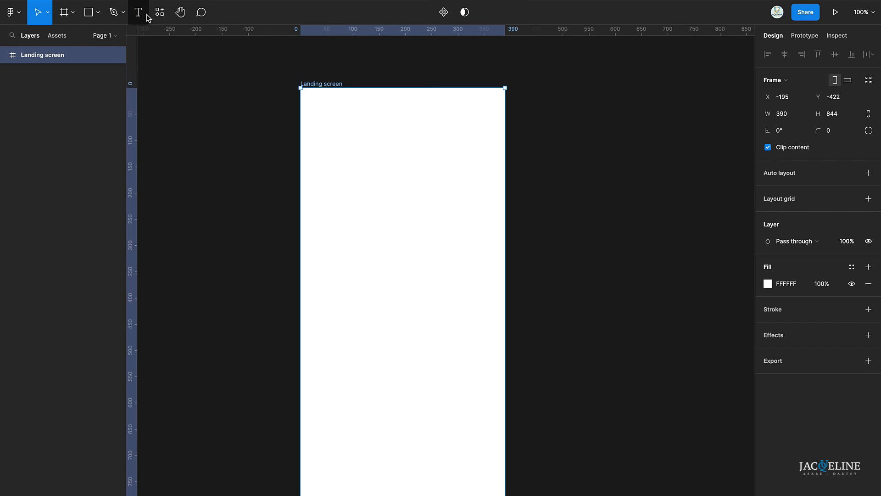
{"action": "left_click", "coordinate": [161, 14]}
{"action": "scroll", "coordinate": [398, 101], "scroll_direction": "left", "scroll_amount": 3}
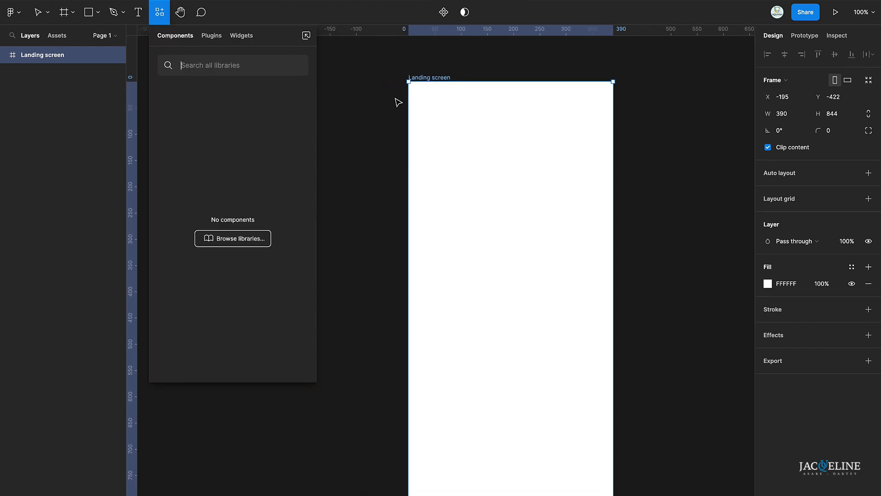
{"action": "left_click", "coordinate": [209, 36]}
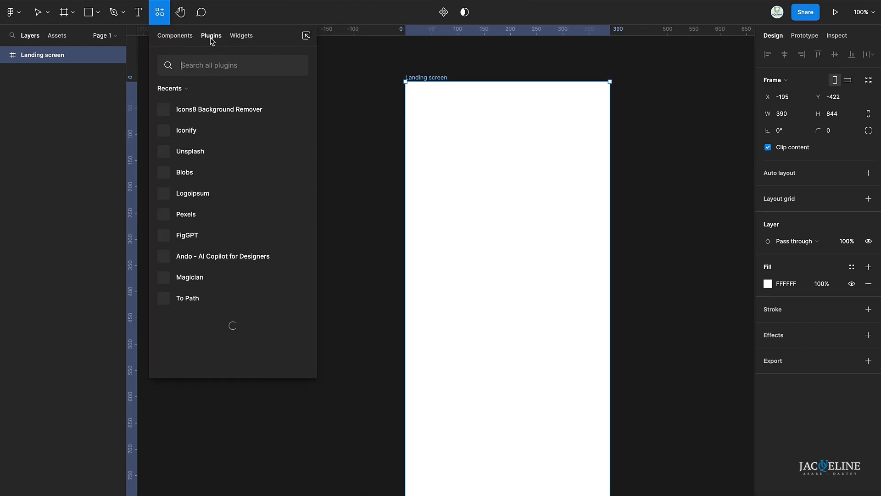
{"action": "left_click", "coordinate": [217, 68]}
{"action": "type", "text": "Lo"}
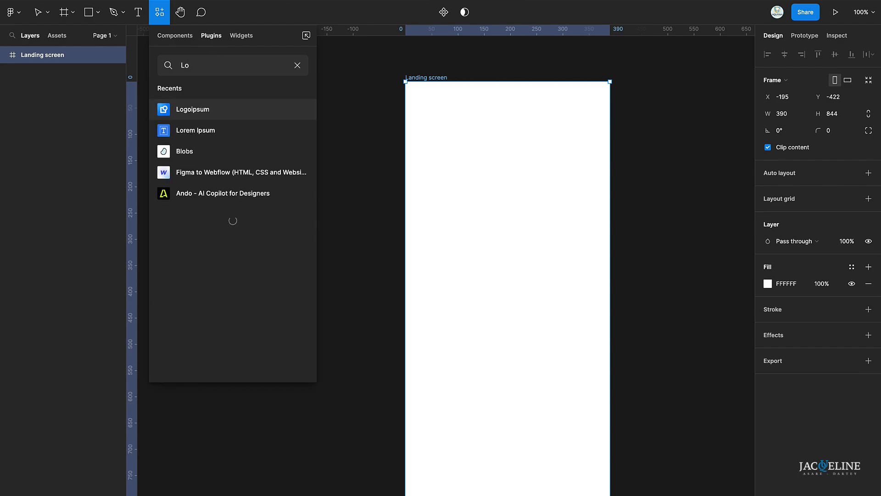
{"action": "left_click", "coordinate": [218, 112]}
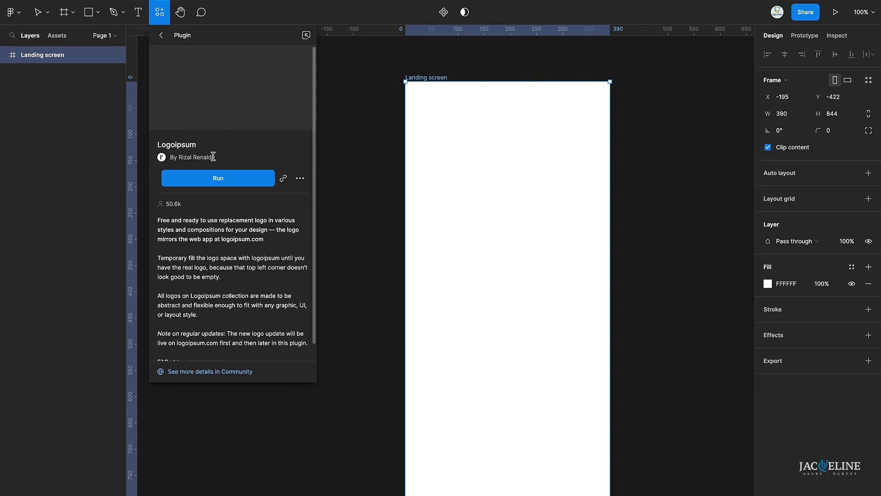
{"action": "left_click", "coordinate": [214, 180]}
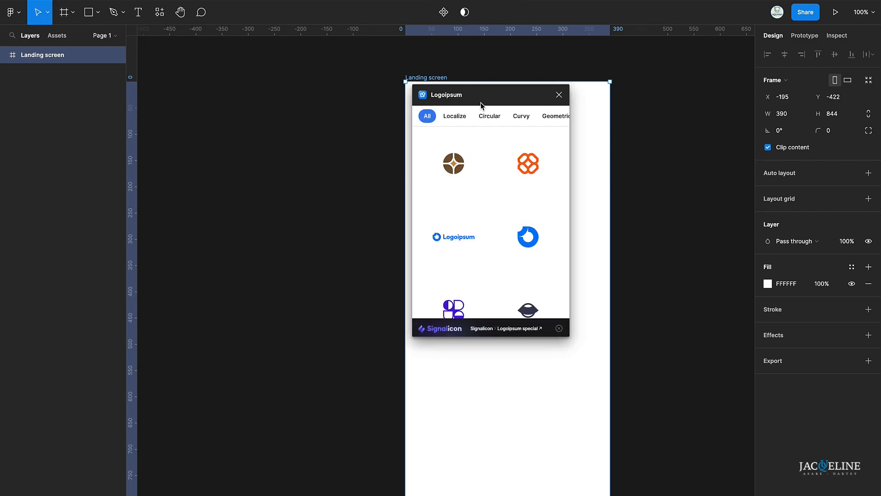
Insert the brown circular logo from Logoipsum and place it in the upper half of the Landing screen frame
{"action": "left_click_drag", "start_coordinate": [494, 93], "coordinate": [260, 83]}
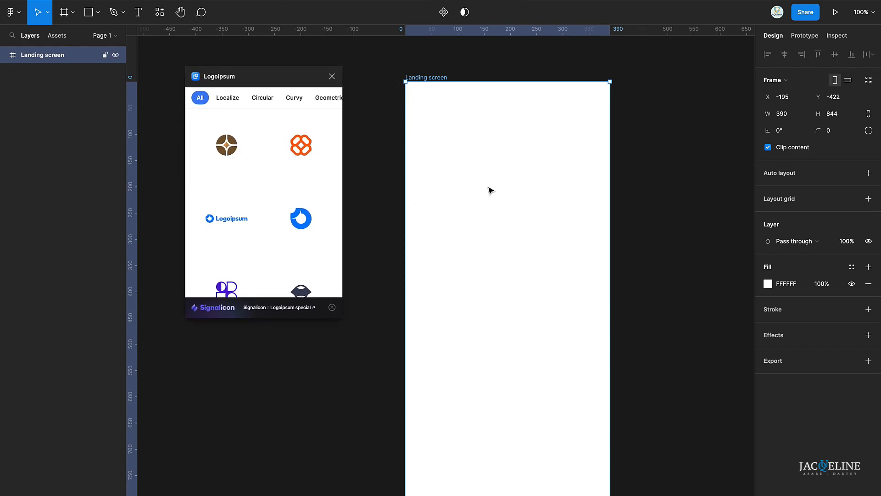
{"action": "left_click_drag", "start_coordinate": [236, 173], "coordinate": [347, 284]}
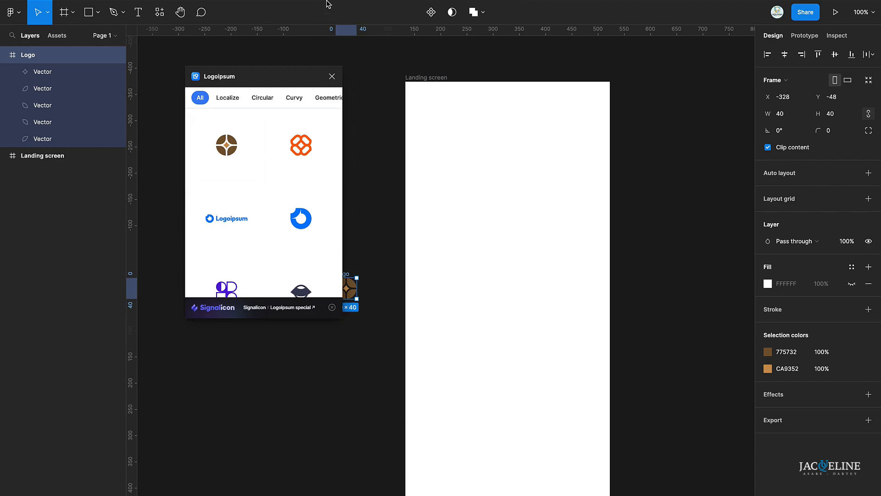
{"action": "left_click", "coordinate": [332, 76]}
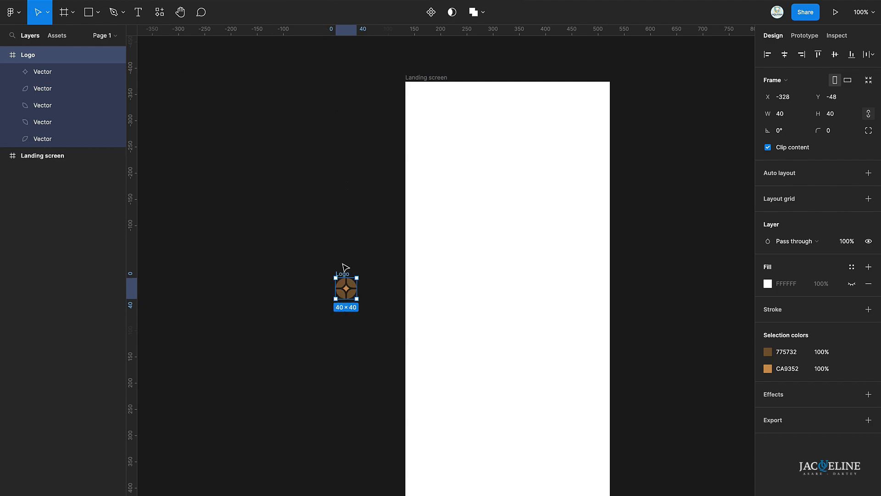
{"action": "left_click_drag", "start_coordinate": [344, 276], "coordinate": [499, 190]}
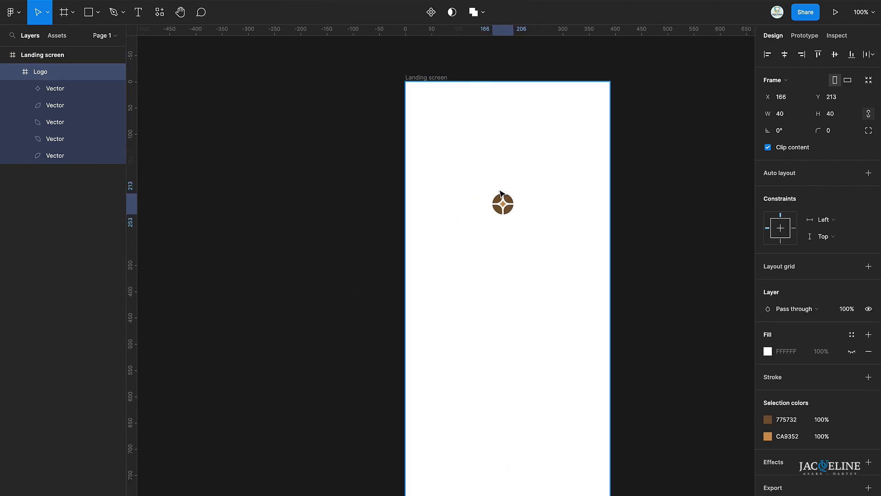
Scale the logo proportionally to about three times its size and centre it horizontally on the Landing screen
{"action": "key", "text": "k"}
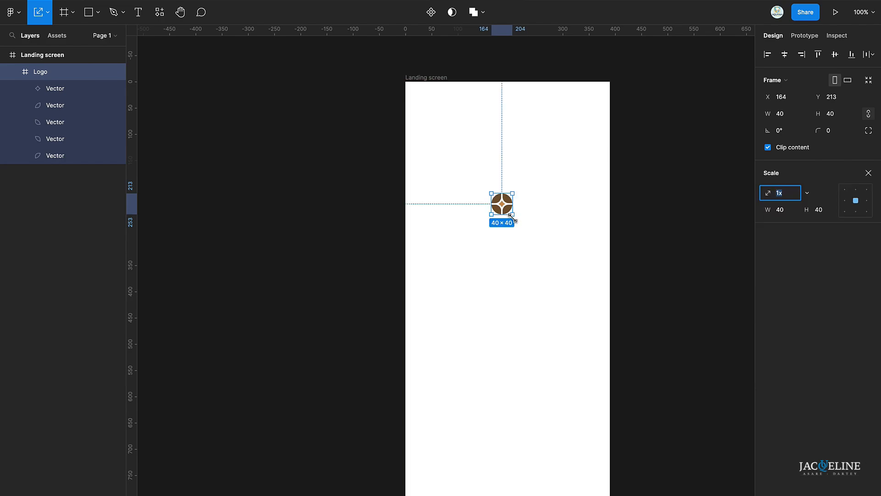
{"action": "left_click_drag", "start_coordinate": [512, 214], "coordinate": [552, 254]}
{"action": "left_click_drag", "start_coordinate": [531, 226], "coordinate": [518, 238]}
Reposition the Landing screen frame on the canvas to about X -377, Y -475
{"action": "left_click_drag", "start_coordinate": [443, 83], "coordinate": [347, 55]}
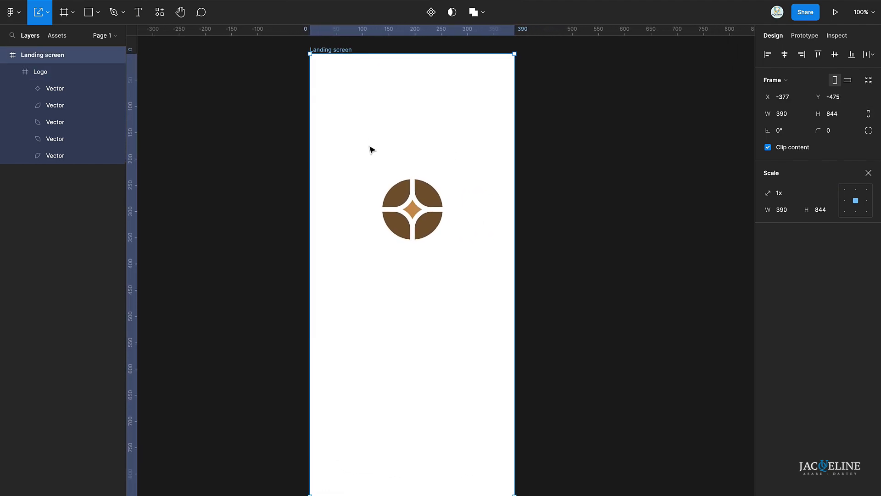
{"action": "key", "text": "r"}
{"action": "key", "text": "v"}
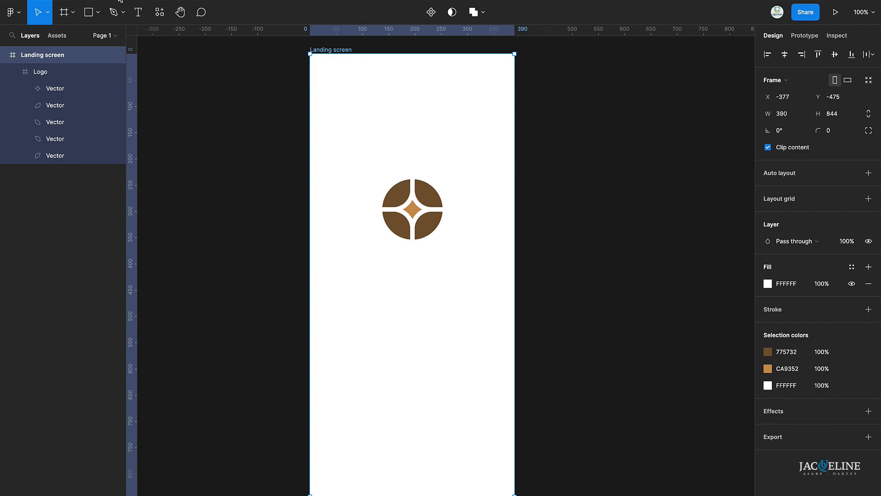
Draw a 390 × 844 rectangle covering the whole Landing screen and send it behind the logo
{"action": "left_click", "coordinate": [98, 12]}
{"action": "left_click", "coordinate": [100, 40]}
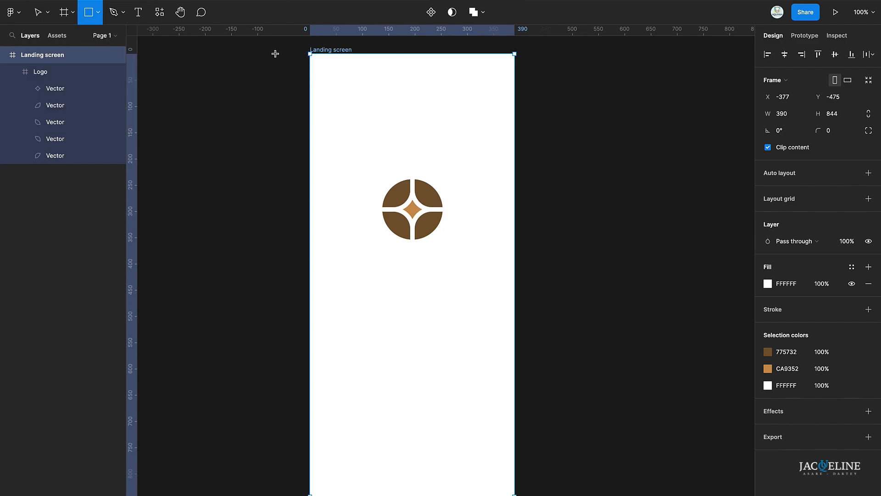
{"action": "left_click_drag", "start_coordinate": [310, 54], "coordinate": [515, 495]}
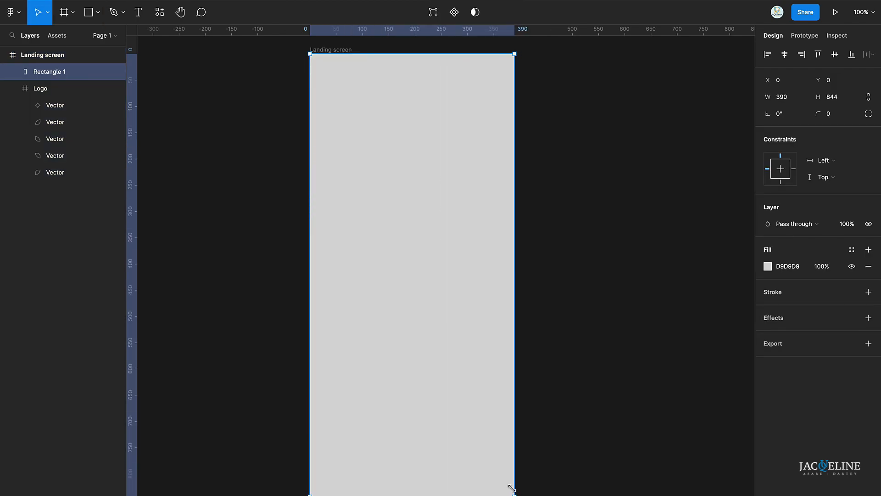
{"action": "right_click", "coordinate": [468, 389]}
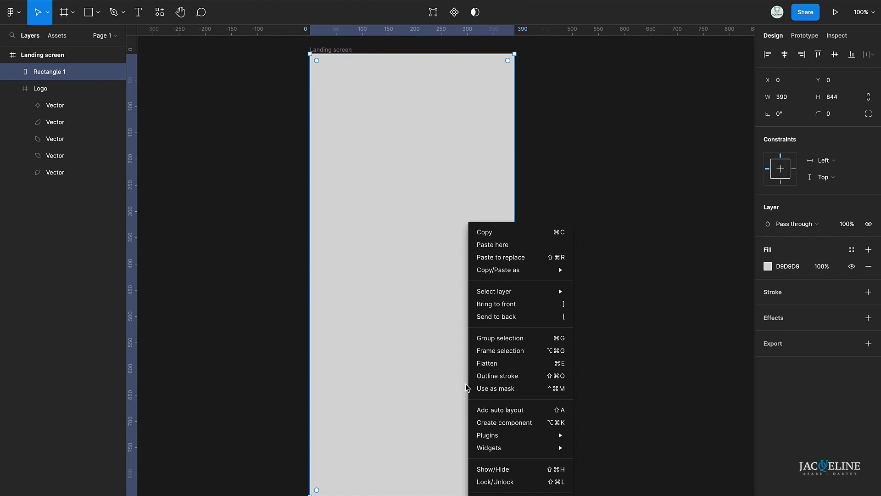
{"action": "left_click", "coordinate": [499, 316]}
Fill the background rectangle with the document's orange CA9352 and soften the shade to CBA476
{"action": "left_click", "coordinate": [768, 267]}
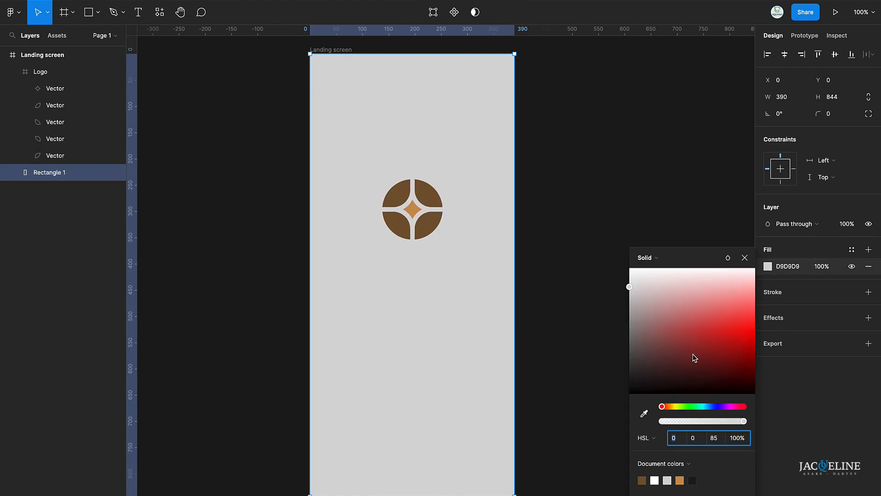
{"action": "left_click", "coordinate": [679, 480]}
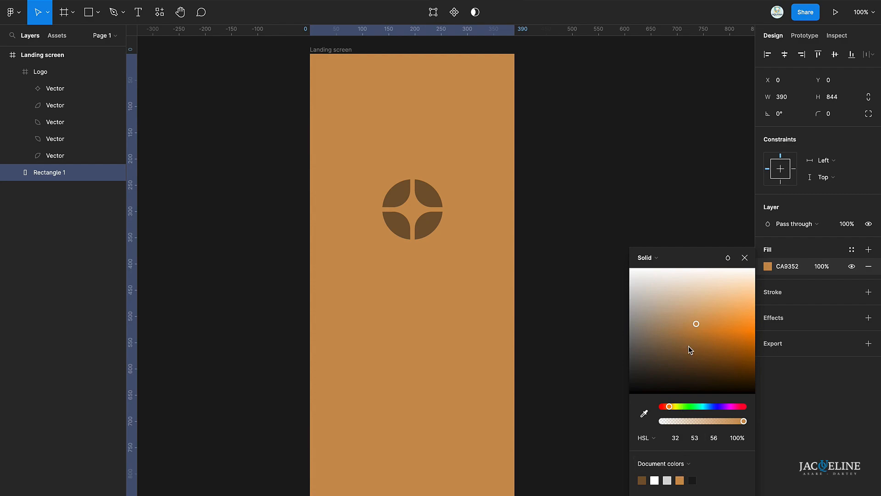
{"action": "left_click_drag", "start_coordinate": [696, 324], "coordinate": [687, 319]}
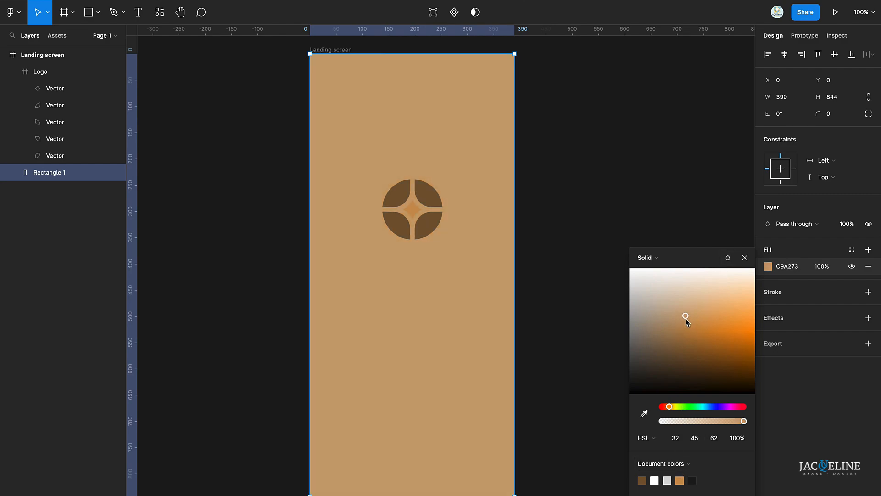
{"action": "left_click_drag", "start_coordinate": [686, 319], "coordinate": [686, 318]}
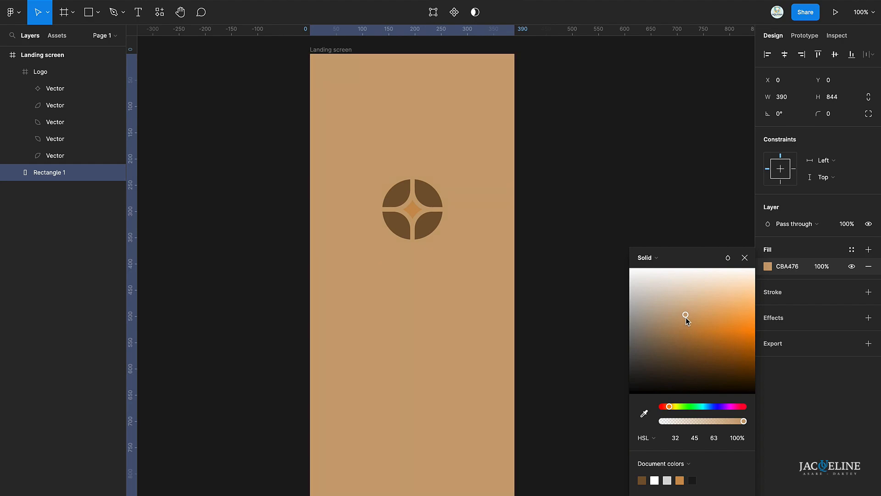
Raise the HSL lightness of the background rectangle's fill until the colour is the pale cream F8F3ED
{"action": "left_click", "coordinate": [716, 440]}
{"action": "key", "text": "Down"}
{"action": "key", "text": "Down"}
{"action": "key", "text": "Down"}
{"action": "key", "text": "Down"}
{"action": "key", "text": "Down"}
{"action": "key", "text": "Up"}
{"action": "key", "text": "Up"}
{"action": "key", "text": "Up"}
{"action": "key", "text": "Up"}
{"action": "key", "text": "Up"}
{"action": "key", "text": "Up"}
{"action": "key", "text": "Up"}
{"action": "key", "text": "Up"}
{"action": "key", "text": "Up"}
{"action": "key", "text": "Up"}
{"action": "key", "text": "Up"}
{"action": "key", "text": "Up"}
{"action": "key", "text": "Up"}
{"action": "key", "text": "Up"}
{"action": "key", "text": "Up"}
{"action": "key", "text": "Up"}
{"action": "key", "text": "Up"}
{"action": "key", "text": "Up"}
{"action": "key", "text": "Up"}
{"action": "key", "text": "Up"}
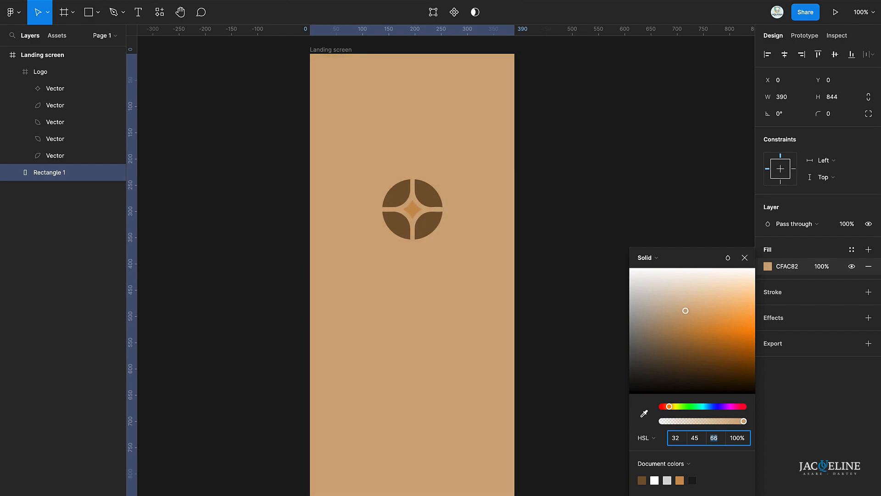
{"action": "key", "text": "Up"}
{"action": "key", "text": "Up"}
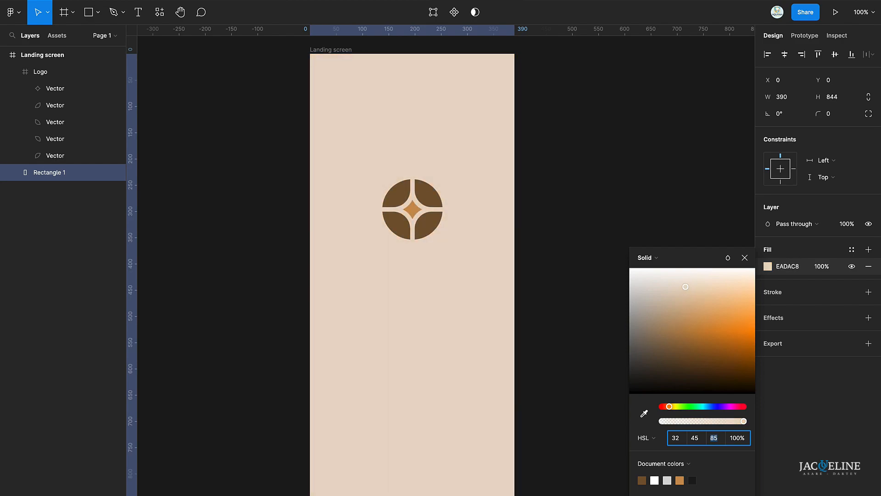
{"action": "key", "text": "Up"}
{"action": "key", "text": "Up"}
{"action": "key", "text": "Up"}
{"action": "key", "text": "Up"}
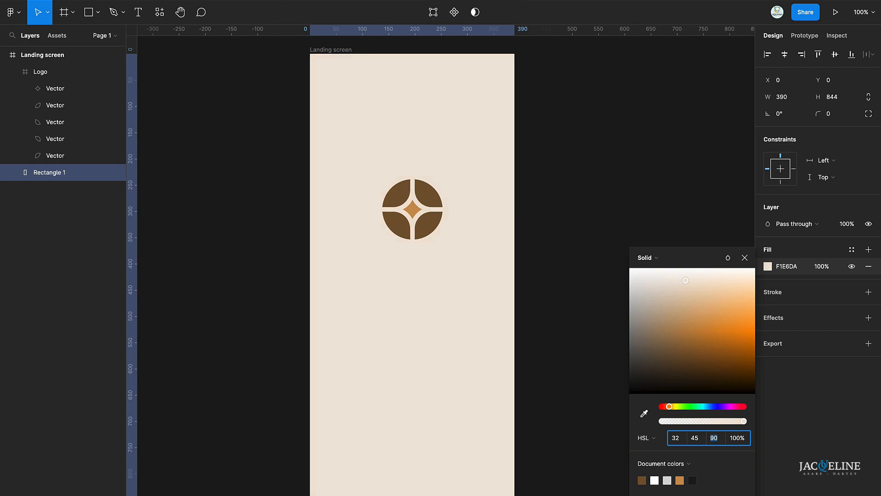
{"action": "left_click", "coordinate": [654, 441]}
{"action": "left_click", "coordinate": [658, 442]}
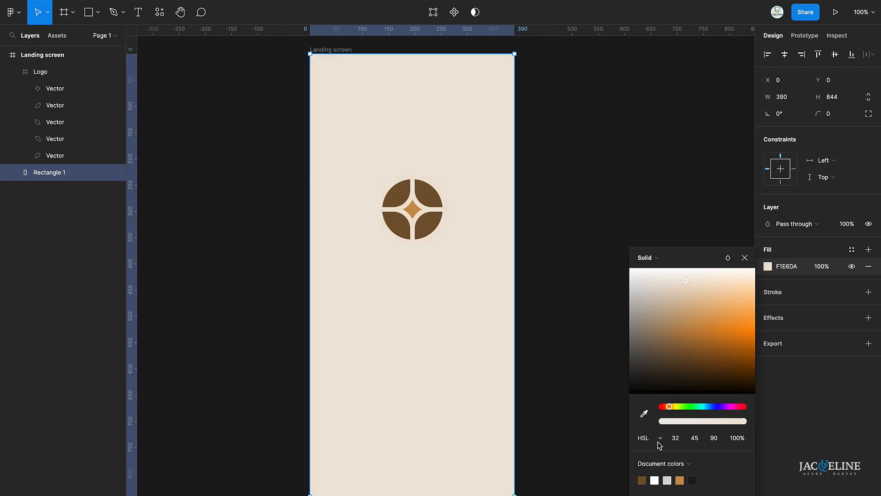
{"action": "left_click", "coordinate": [719, 443]}
{"action": "key", "text": "Up"}
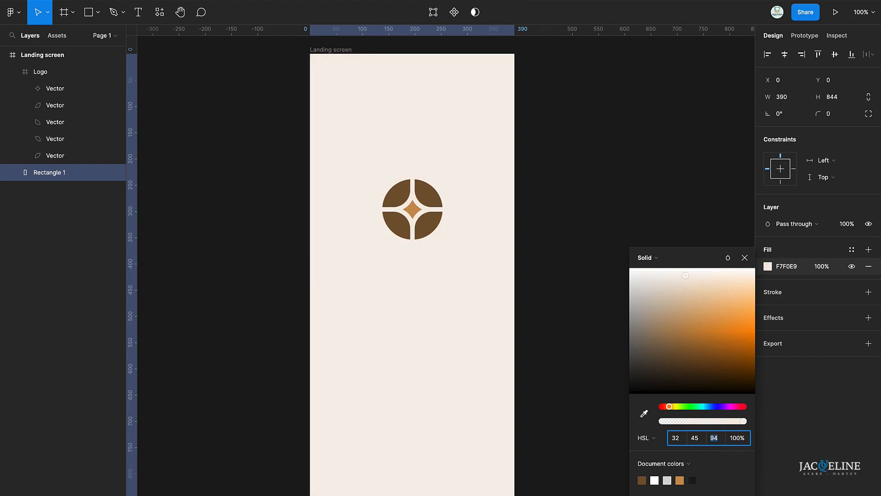
{"action": "key", "text": "Down"}
{"action": "left_click", "coordinate": [745, 257]}
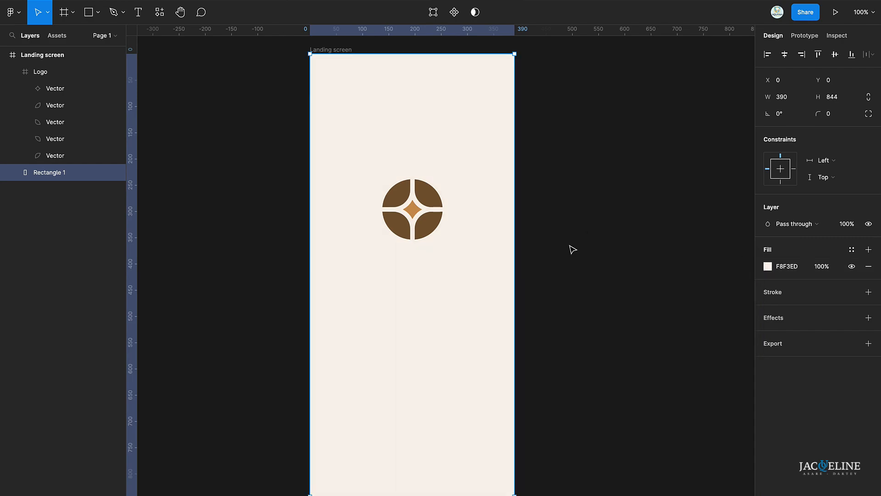
{"action": "left_click", "coordinate": [256, 264]}
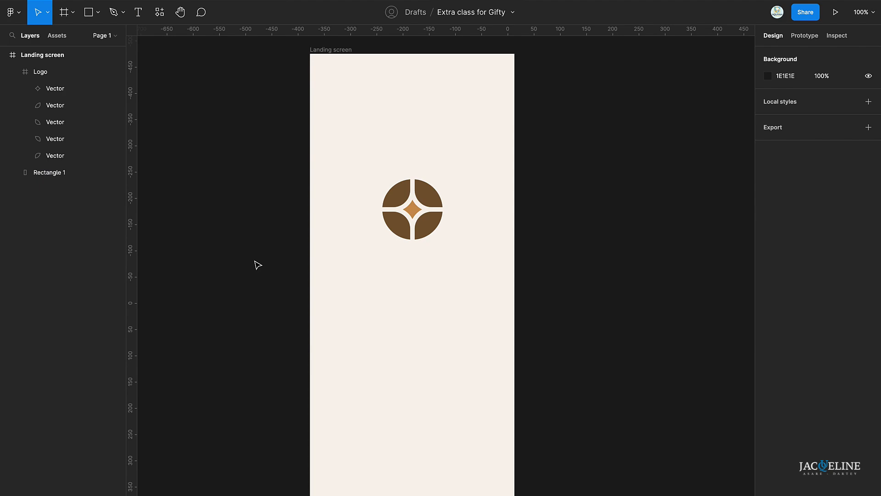
Draw a button rectangle of about 251 × 60 below the logo, at about X 75, Y 422
{"action": "scroll", "coordinate": [258, 265], "scroll_direction": "down", "scroll_amount": 1}
{"action": "left_click", "coordinate": [99, 14]}
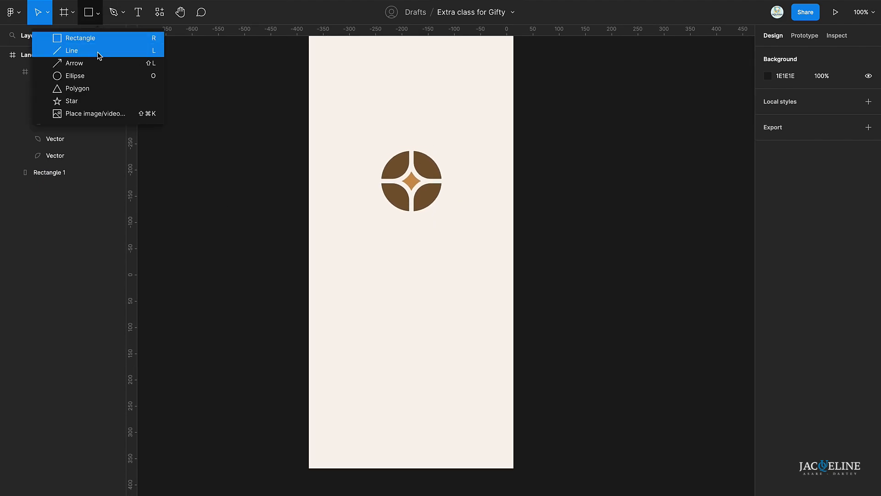
{"action": "left_click", "coordinate": [101, 39]}
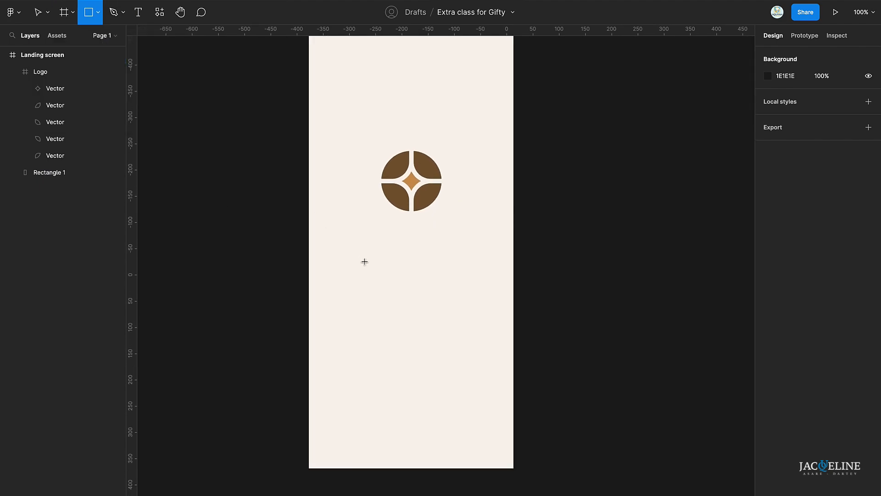
{"action": "left_click_drag", "start_coordinate": [350, 253], "coordinate": [482, 287]}
{"action": "left_click_drag", "start_coordinate": [427, 277], "coordinate": [427, 273]}
Round the button rectangle's corners with a radius of 30 and centre it horizontally under the logo
{"action": "left_click", "coordinate": [837, 116]}
{"action": "type", "text": "30"}
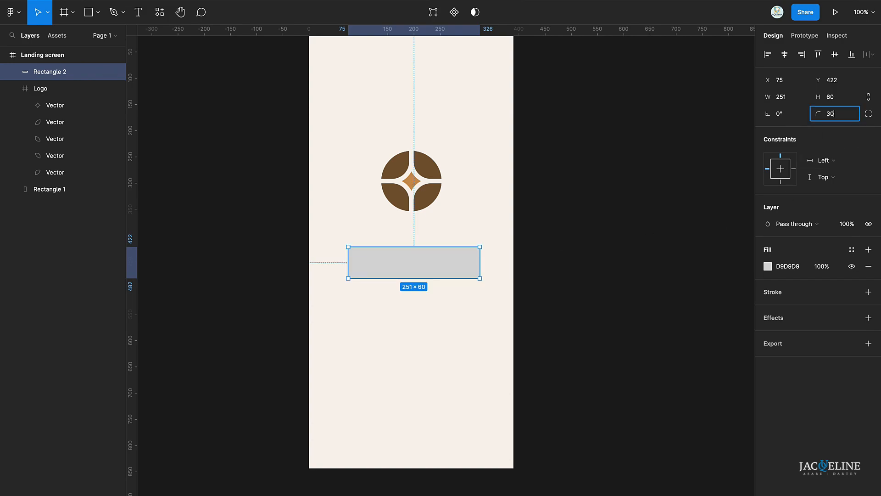
{"action": "key", "text": "Return"}
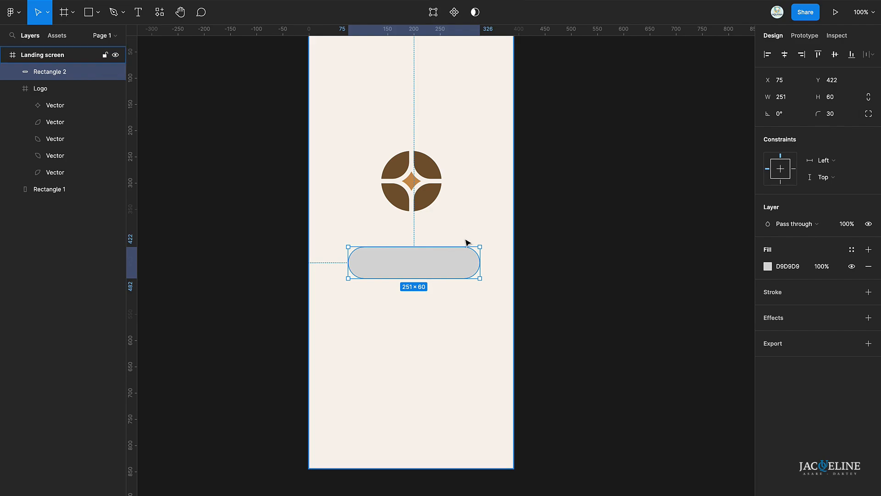
{"action": "left_click_drag", "start_coordinate": [462, 263], "coordinate": [460, 263]}
Fill the rounded button with the document's dark brown 775732
{"action": "left_click", "coordinate": [768, 267]}
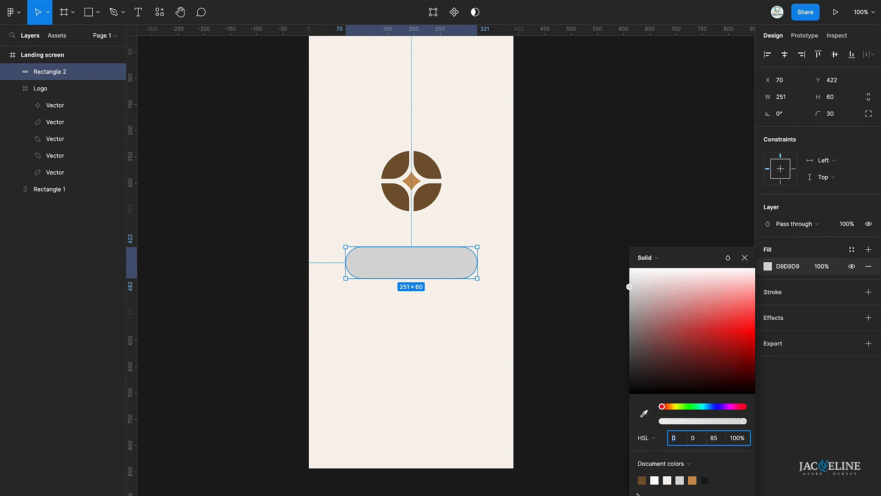
{"action": "left_click", "coordinate": [643, 480]}
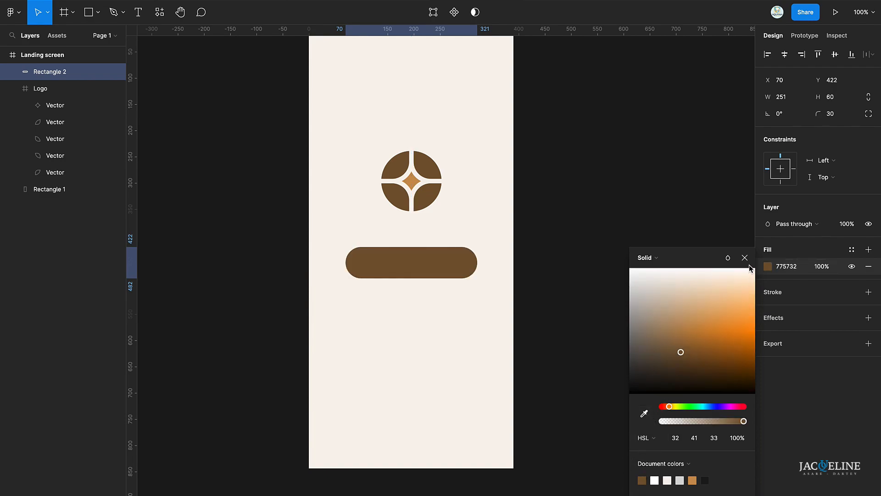
{"action": "left_click", "coordinate": [745, 258]}
{"action": "left_click", "coordinate": [639, 276]}
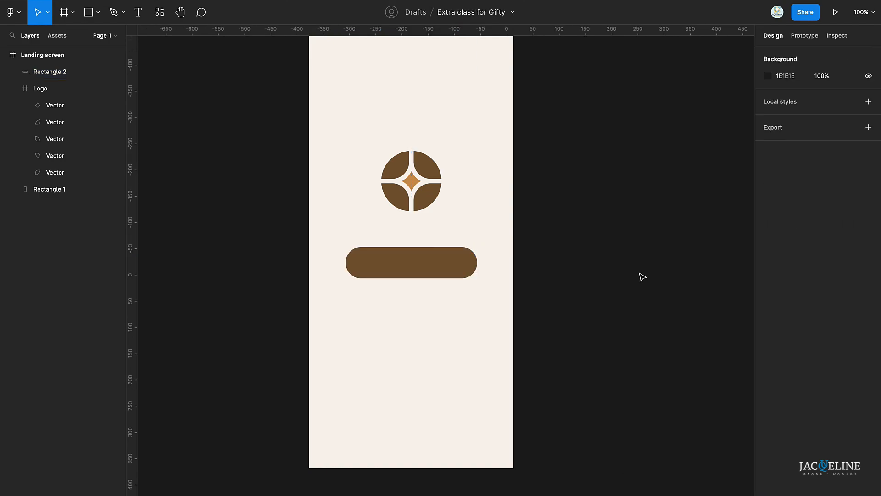
Add a text layer reading "Register" on top of the brown rounded button
{"action": "left_click", "coordinate": [134, 12]}
{"action": "left_click", "coordinate": [379, 260]}
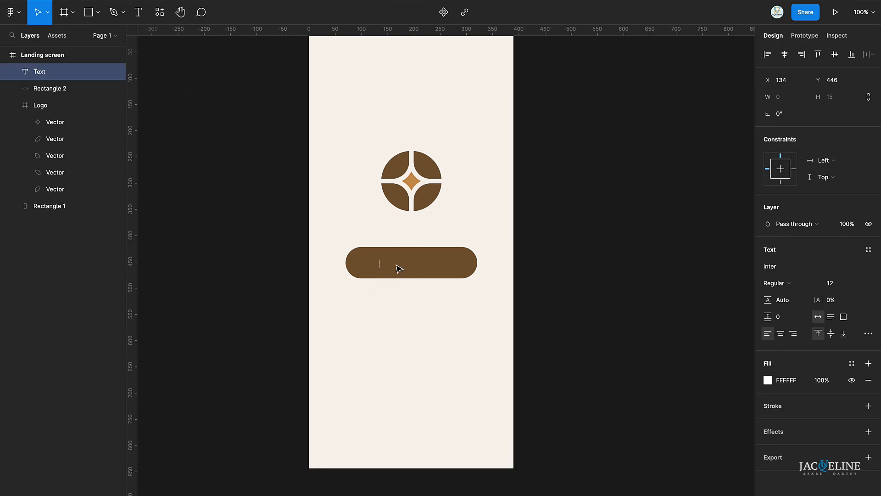
{"action": "type", "text": "Register"}
{"action": "key", "text": "Escape"}
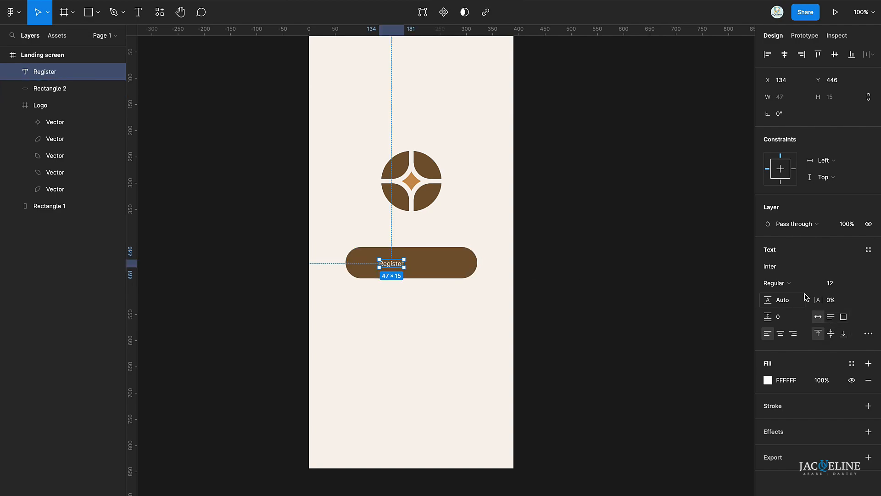
Set the Register label's font to Lato Semibold at size 30
{"action": "left_click", "coordinate": [792, 266]}
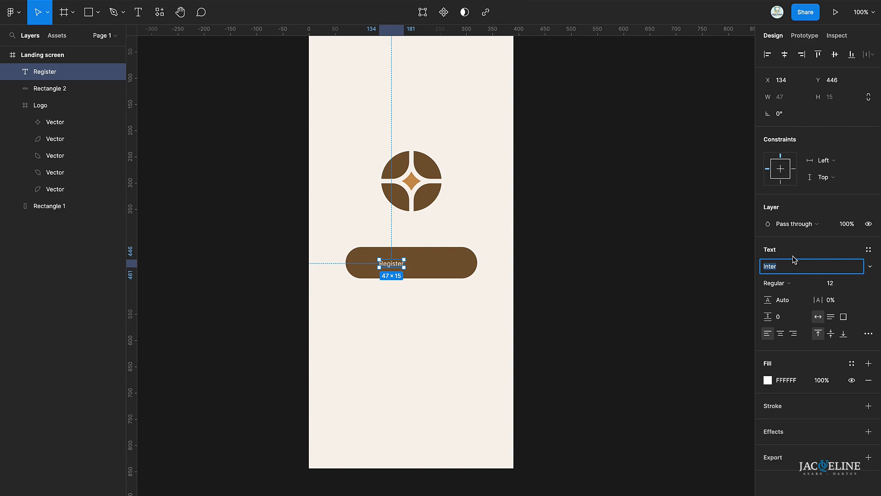
{"action": "type", "text": "Lato"}
{"action": "key", "text": "Return"}
{"action": "left_click", "coordinate": [798, 284]}
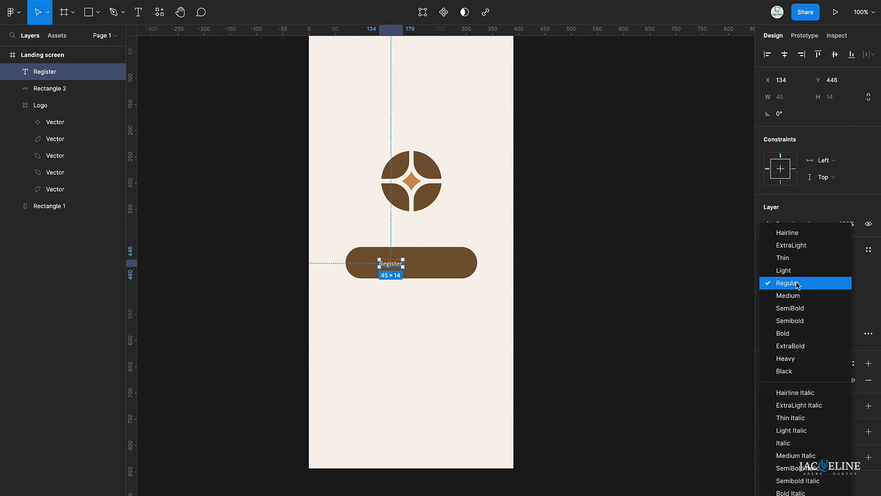
{"action": "left_click", "coordinate": [790, 320]}
{"action": "left_click", "coordinate": [840, 289]}
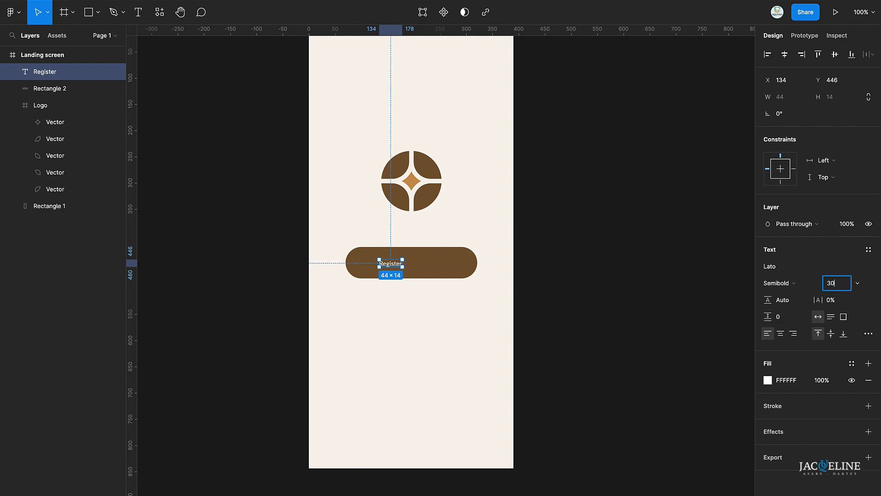
{"action": "key", "text": "Return"}
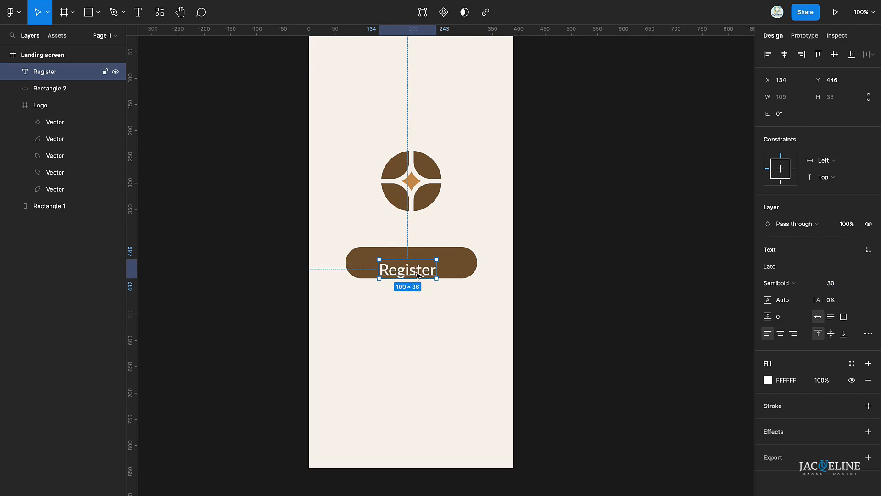
Move the Register label to the middle of the button and reduce its font size to 25
{"action": "left_click_drag", "start_coordinate": [418, 275], "coordinate": [422, 269]}
{"action": "left_click", "coordinate": [840, 284]}
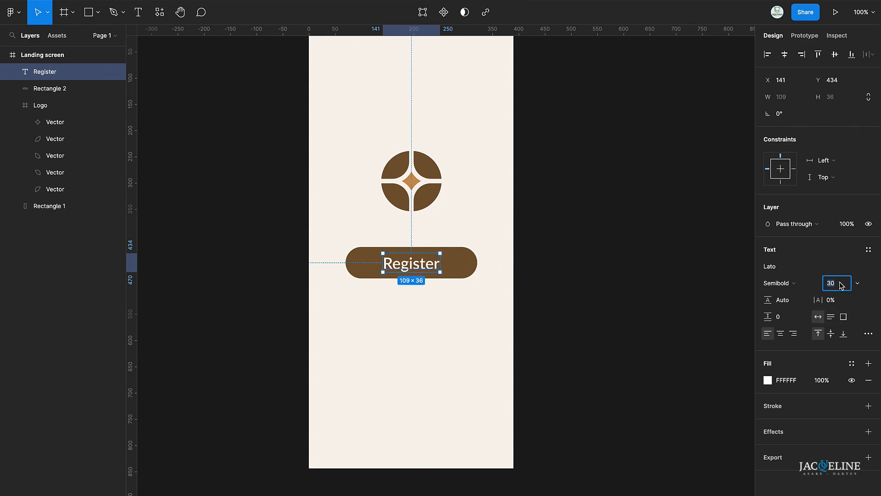
{"action": "type", "text": "25"}
{"action": "key", "text": "Return"}
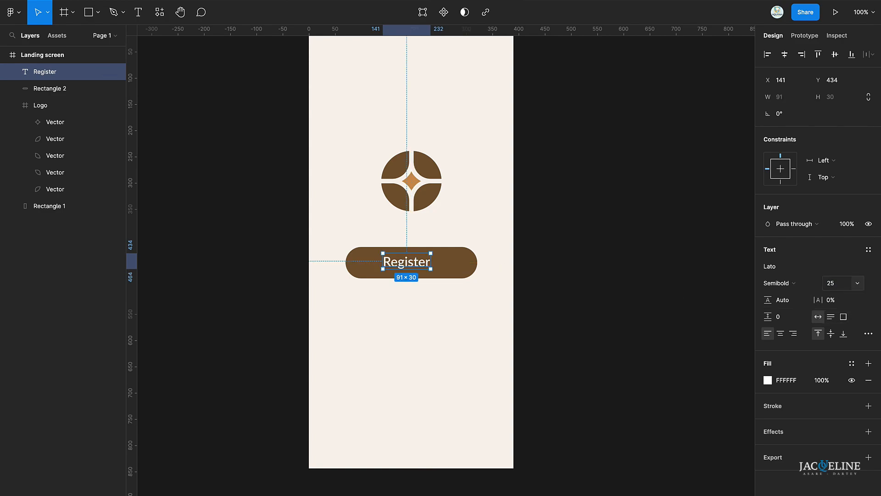
Centre the Register label horizontally and vertically on its button rectangle, and group the two together
{"action": "left_click_drag", "start_coordinate": [394, 262], "coordinate": [397, 266]}
{"action": "left_click", "coordinate": [456, 266], "text": "shift"}
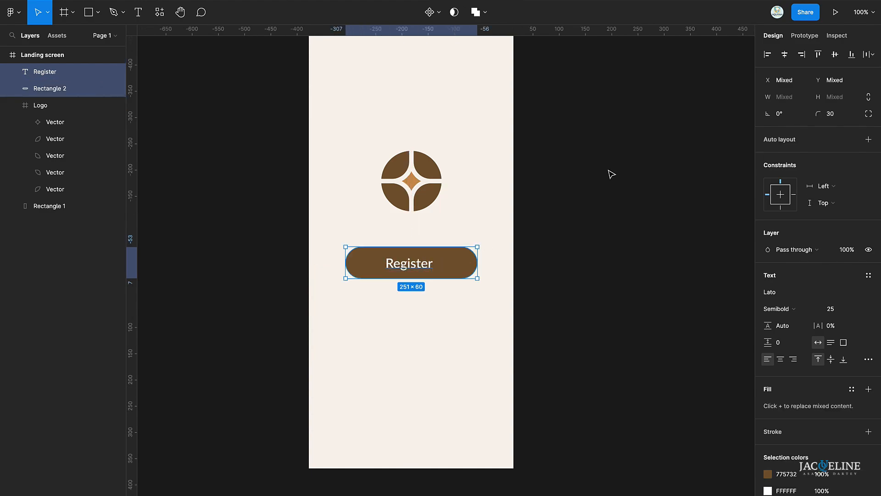
{"action": "left_click", "coordinate": [786, 55]}
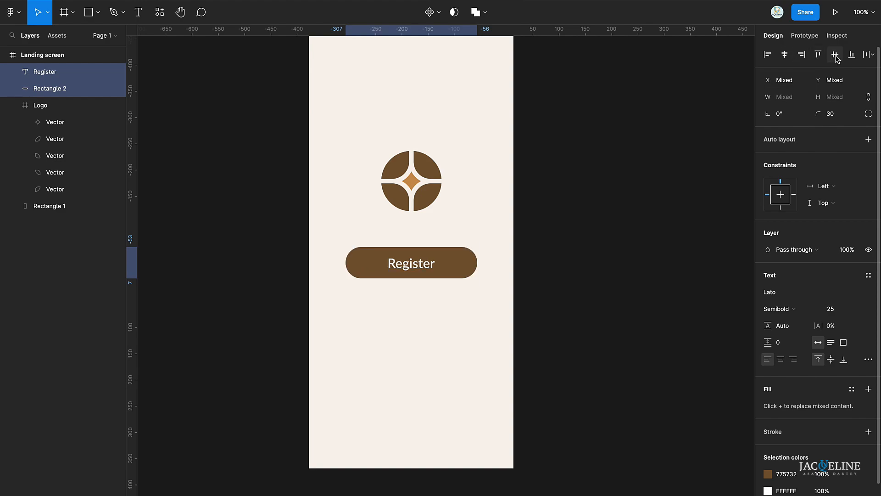
{"action": "key", "text": "ctrl+g"}
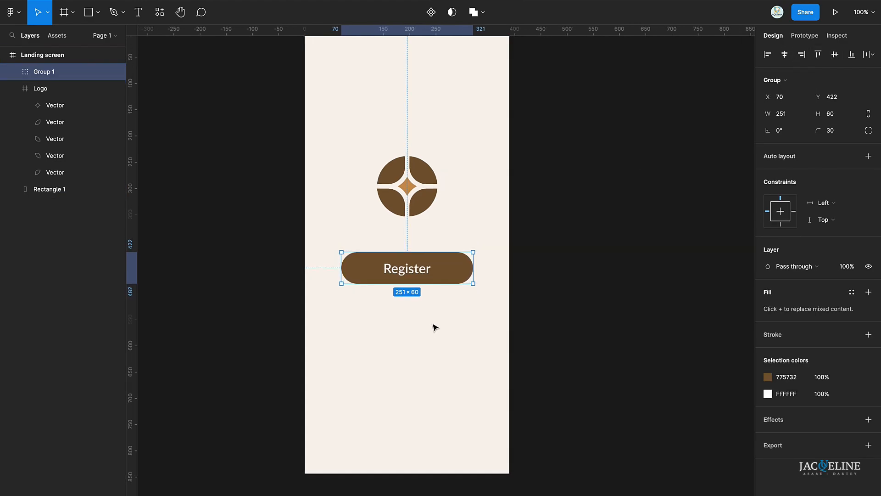
Duplicate the Register button group and place the copy directly below the original, at about Y 514
{"action": "scroll", "coordinate": [434, 326], "scroll_direction": "up", "scroll_amount": 2}
{"action": "key", "text": "ctrl+d"}
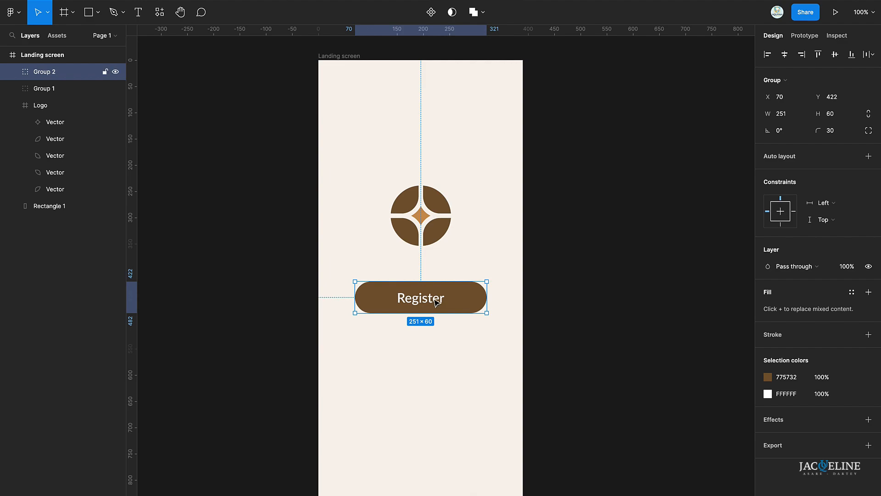
{"action": "left_click_drag", "start_coordinate": [435, 305], "coordinate": [435, 350]}
Fill the lower button's rectangle with the document's light brown CA9352
{"action": "double_click", "coordinate": [461, 353]}
{"action": "left_click", "coordinate": [768, 266]}
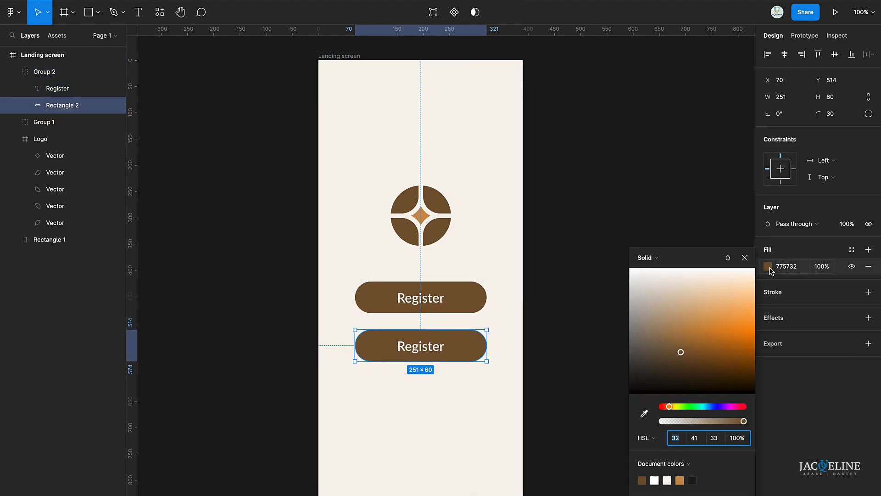
{"action": "left_click", "coordinate": [681, 481]}
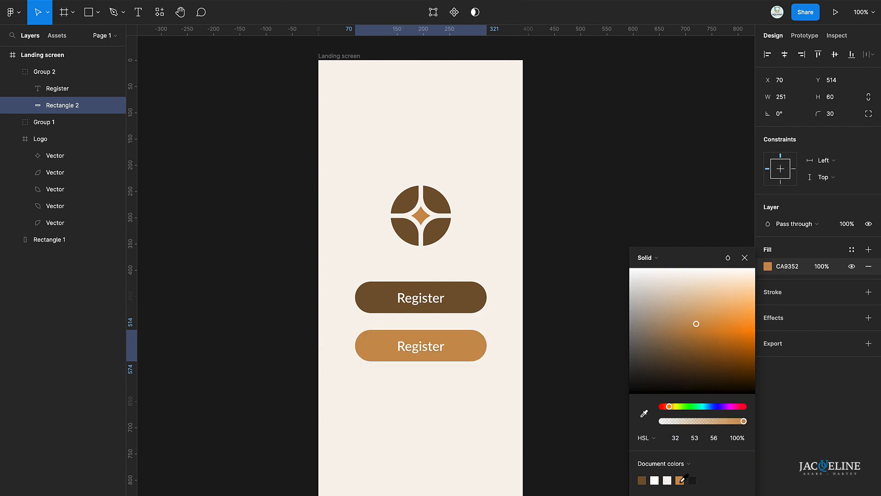
Change the lower button's label to "Login" with centred text alignment, and centre it horizontally on its rectangle
{"action": "double_click", "coordinate": [423, 344]}
{"action": "type", "text": "Login"}
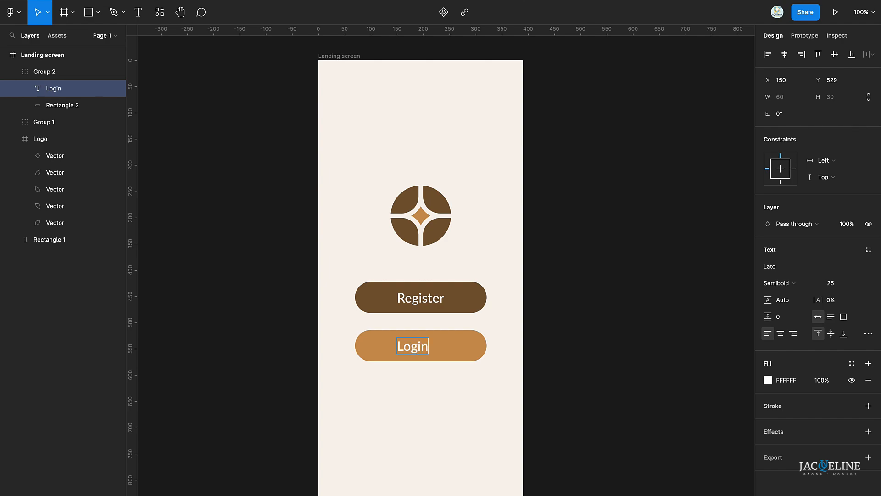
{"action": "key", "text": "Escape"}
{"action": "left_click", "coordinate": [780, 333]}
{"action": "left_click", "coordinate": [471, 359], "text": "shift"}
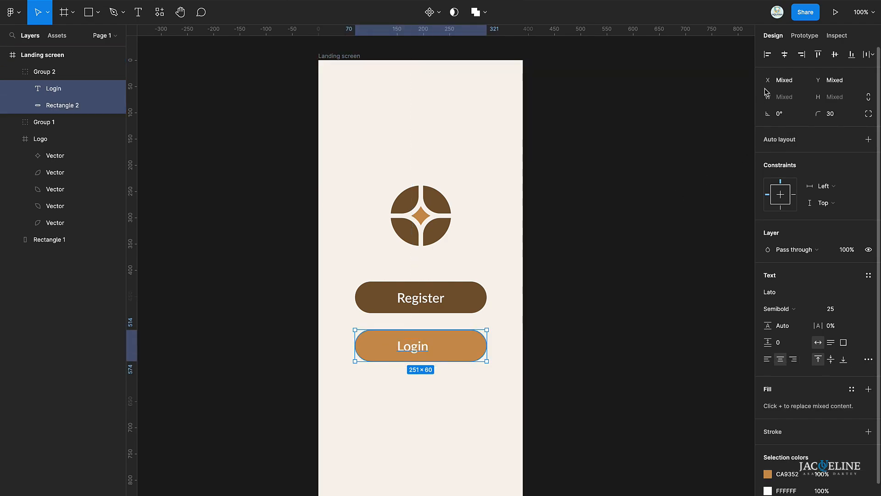
{"action": "left_click", "coordinate": [785, 54]}
{"action": "left_click", "coordinate": [672, 303]}
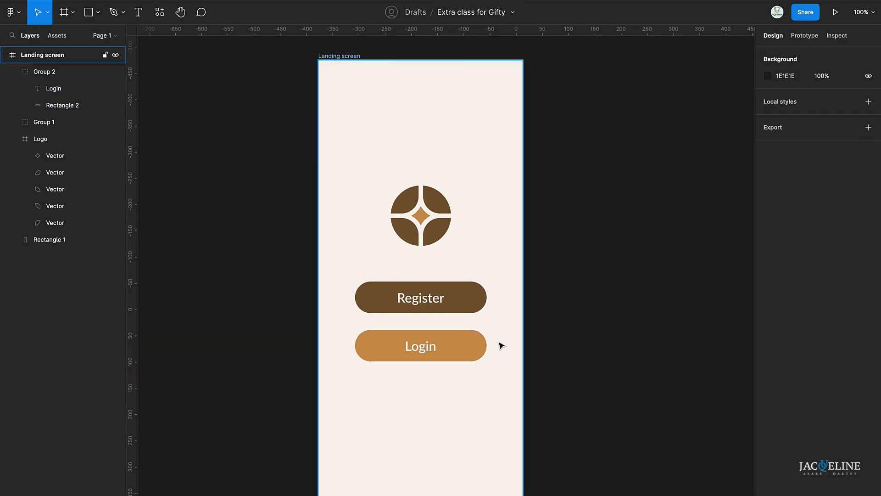
Set the font size of both the Register and Login labels to 20
{"action": "left_click", "coordinate": [435, 303]}
{"action": "left_click", "coordinate": [434, 301], "text": "super"}
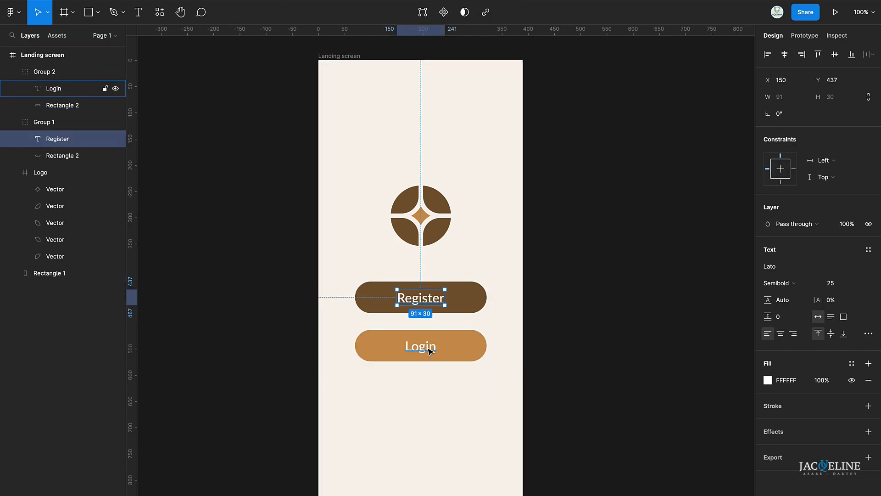
{"action": "left_click", "coordinate": [427, 349], "text": "shift+super"}
{"action": "left_click", "coordinate": [831, 283]}
{"action": "type", "text": "21"}
{"action": "key", "text": "Return"}
{"action": "key", "text": "Down"}
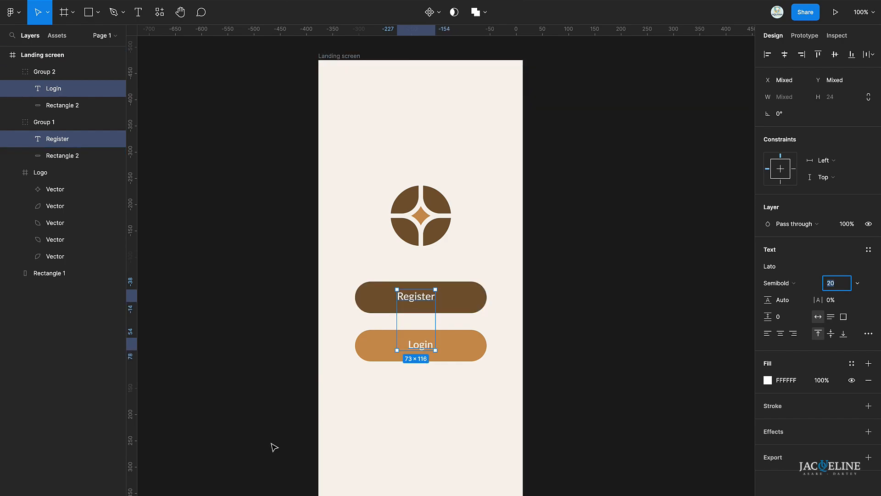
Centre the Login label vertically on its rectangle and the Register label both horizontally and vertically on its own
{"action": "left_click", "coordinate": [425, 410]}
{"action": "left_click", "coordinate": [422, 347], "text": "super"}
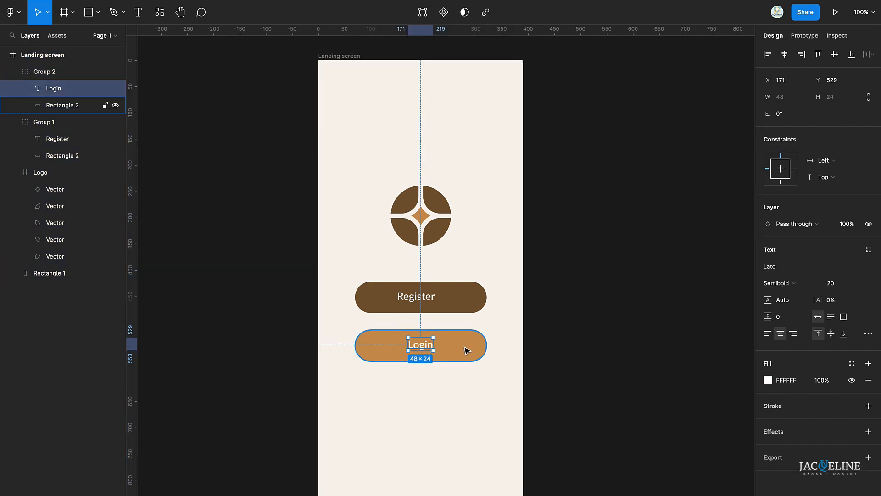
{"action": "left_click", "coordinate": [466, 348], "text": "shift"}
{"action": "left_click", "coordinate": [835, 55]}
{"action": "left_click", "coordinate": [427, 303], "text": "super"}
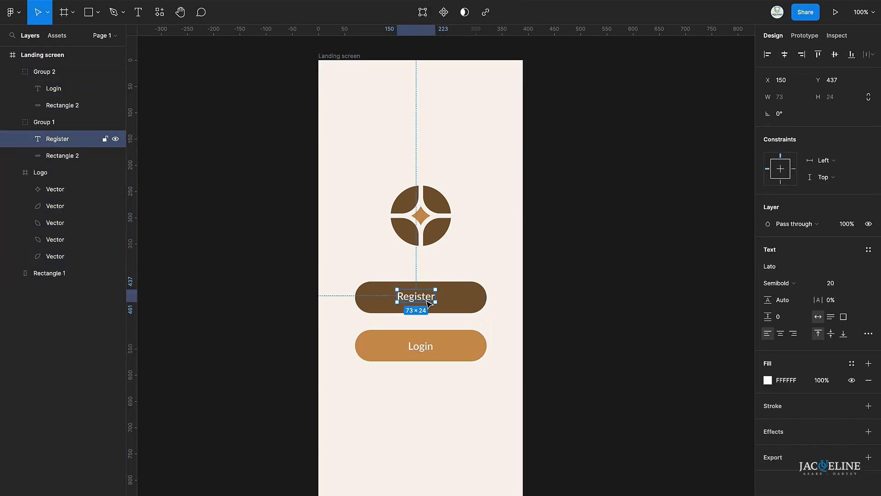
{"action": "left_click", "coordinate": [468, 297], "text": "shift"}
{"action": "left_click", "coordinate": [835, 54]}
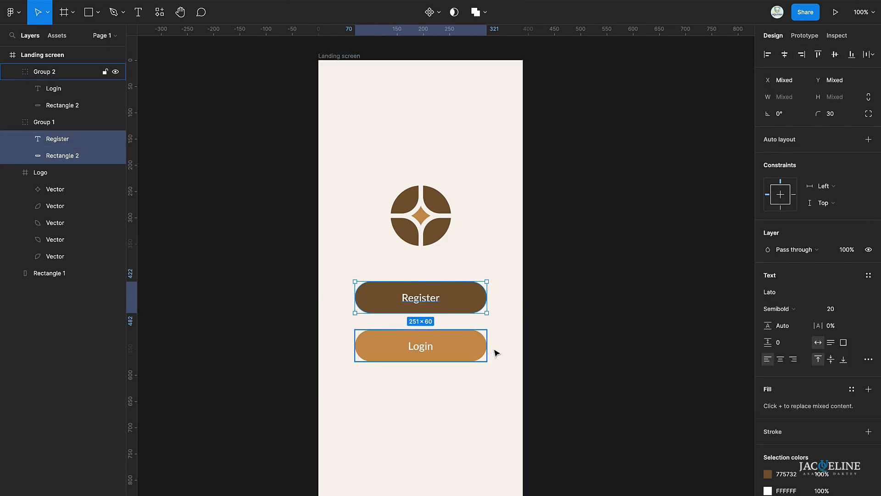
Preview the landing screen as a prototype in the phone frame and return to the design file
{"action": "left_click", "coordinate": [492, 384]}
{"action": "scroll", "coordinate": [422, 367], "scroll_direction": "down", "scroll_amount": 2}
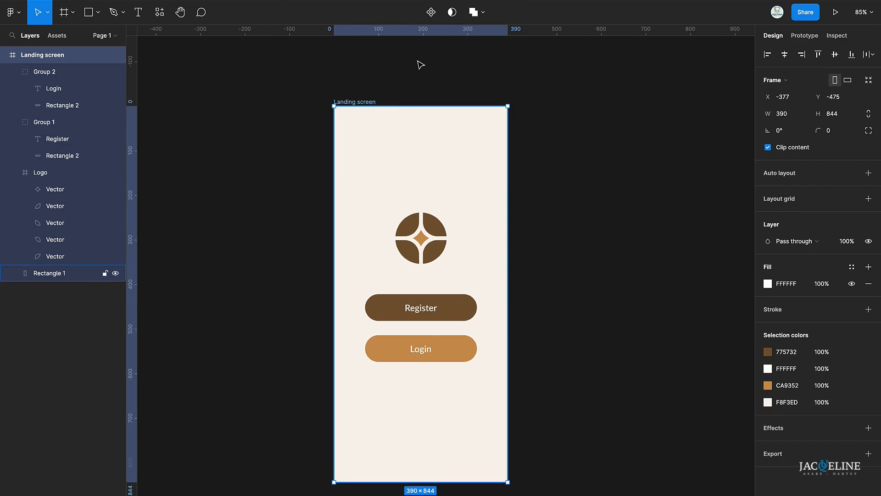
{"action": "left_click", "coordinate": [837, 14]}
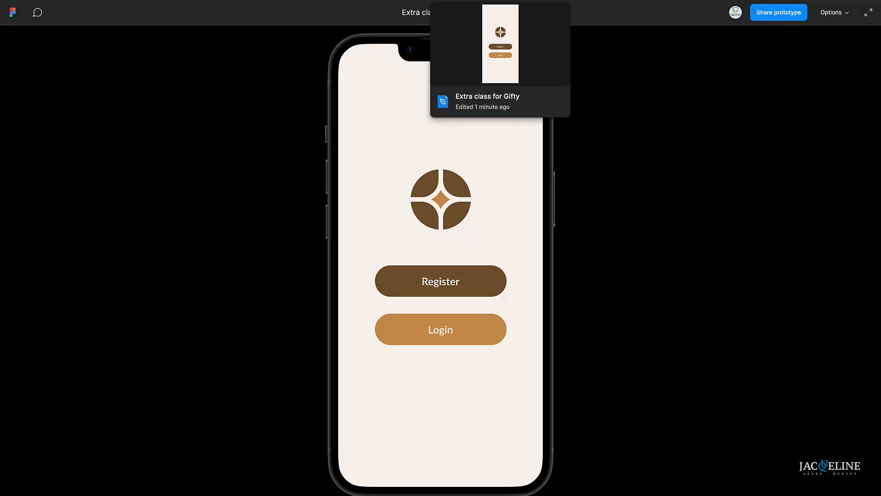
{"action": "left_click", "coordinate": [477, 2]}
{"action": "left_click", "coordinate": [554, 283]}
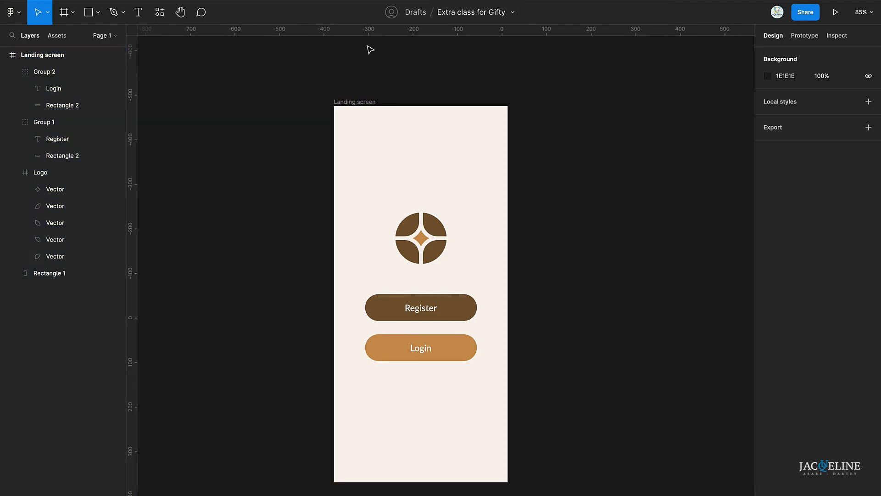
Duplicate the Landing screen frame beside the original
{"action": "left_click", "coordinate": [362, 102]}
{"action": "key", "text": "ctrl+d"}
{"action": "scroll", "coordinate": [372, 222], "scroll_direction": "right", "scroll_amount": 3}
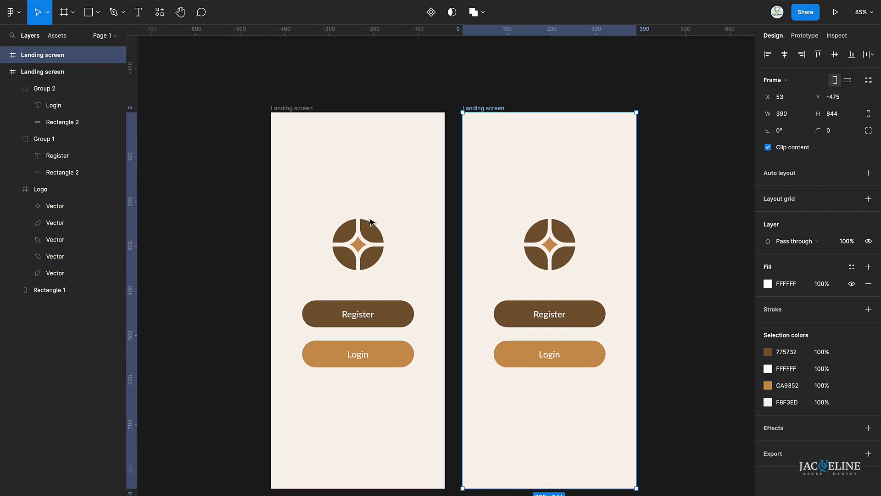
Delete the Login button, Register button and logo from the duplicated frame, keeping only the cream background
{"action": "scroll", "coordinate": [370, 222], "scroll_direction": "right", "scroll_amount": 3}
{"action": "left_click", "coordinate": [426, 340]}
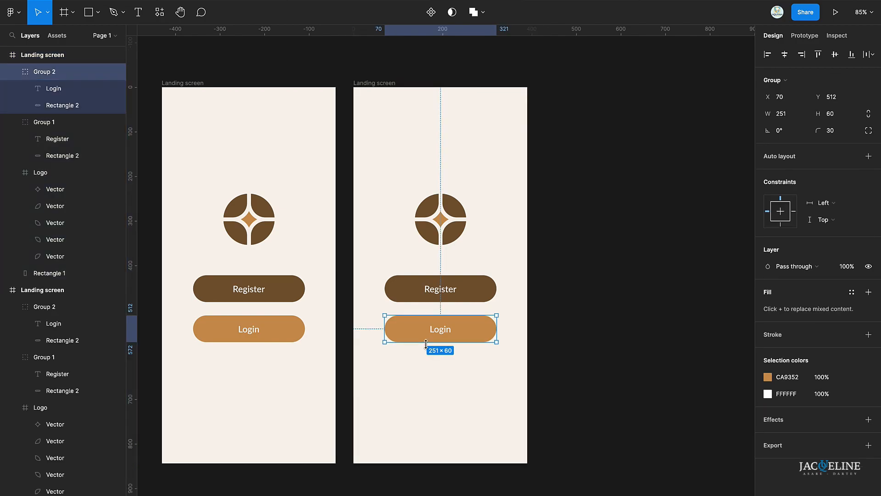
{"action": "key", "text": "Delete"}
{"action": "left_click", "coordinate": [437, 308]}
{"action": "key", "text": "Delete"}
{"action": "left_click", "coordinate": [432, 205]}
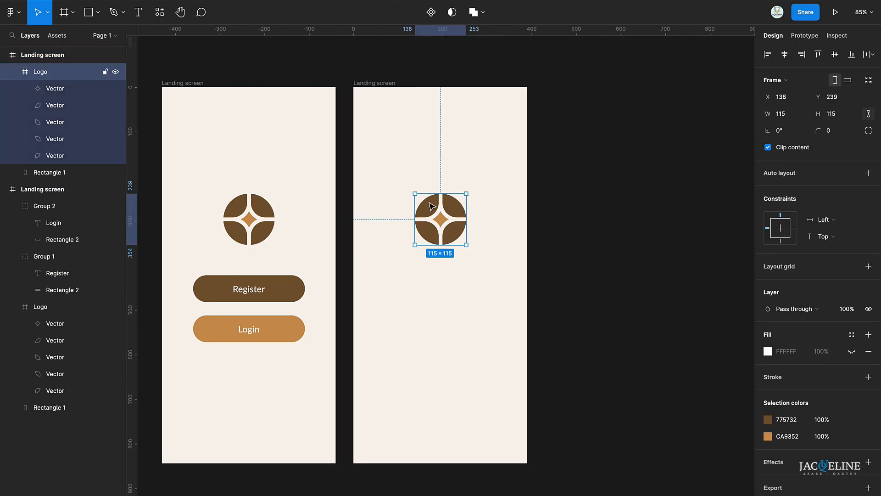
{"action": "key", "text": "Delete"}
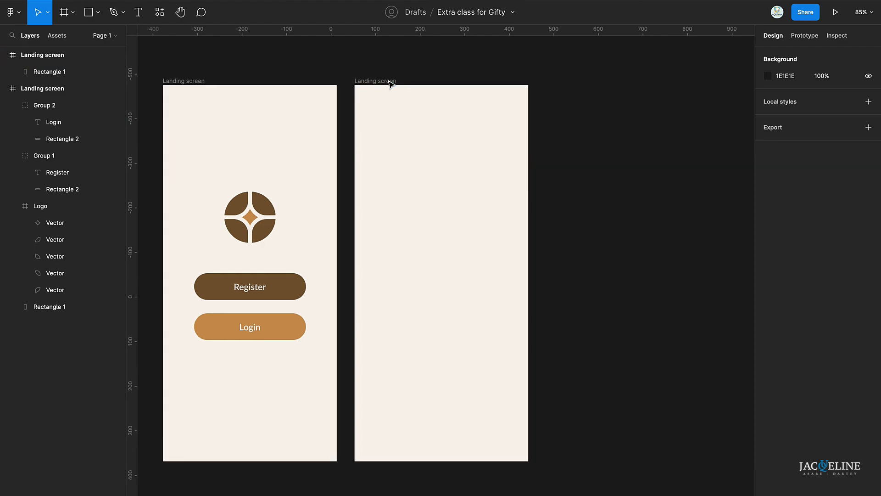
Rename the duplicated frame as "Landing screen 1"
{"action": "double_click", "coordinate": [383, 65]}
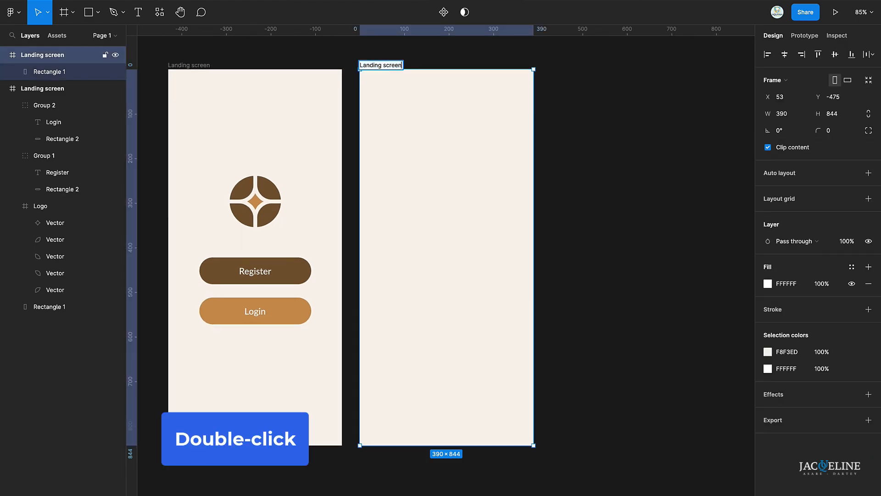
{"action": "type", "text": "1"}
{"action": "key", "text": "Return"}
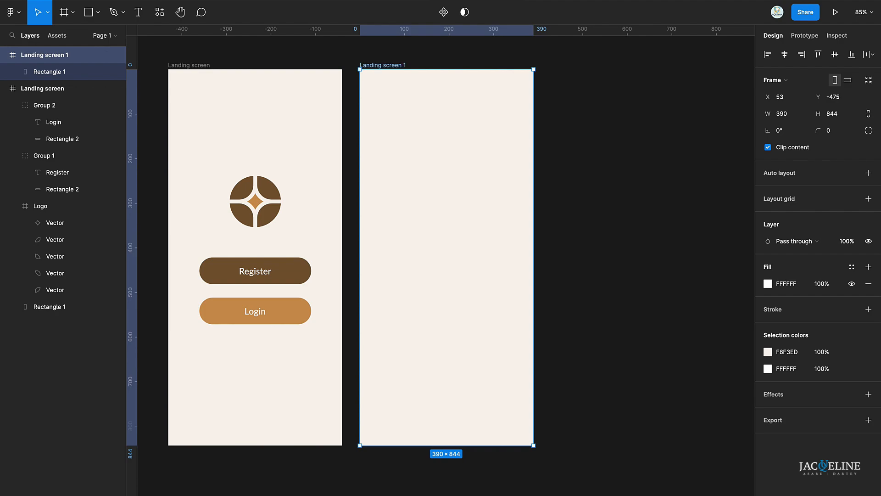
Draw a rectangle of about 297 × 54 on the Landing screen 1 frame, at about X 46, Y 374
{"action": "left_click", "coordinate": [400, 105]}
{"action": "mouse_move", "coordinate": [388, 93]}
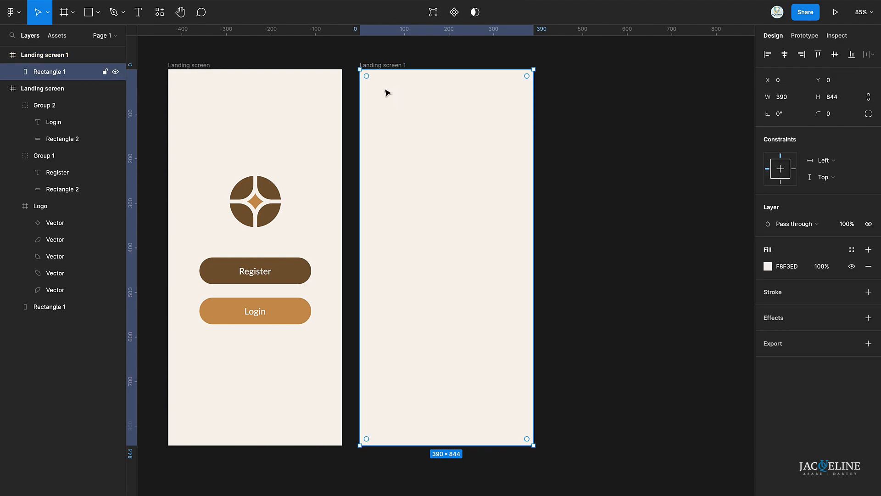
{"action": "left_click", "coordinate": [89, 15]}
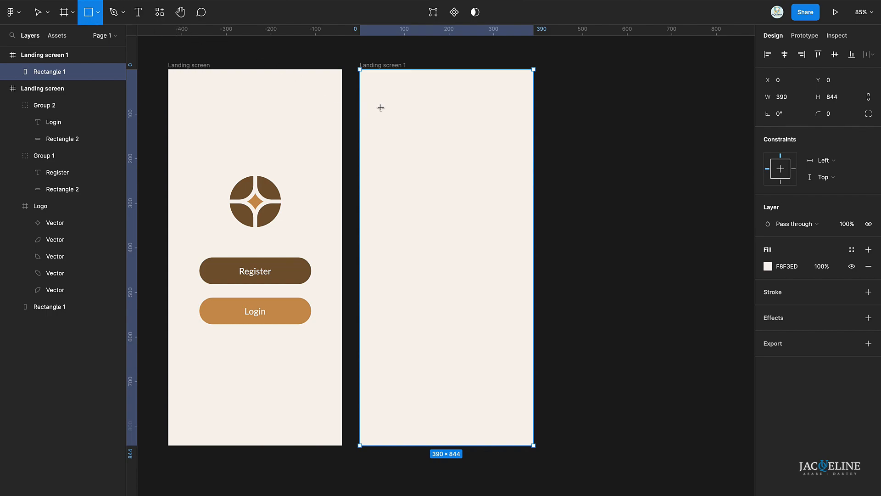
{"action": "mouse_move", "coordinate": [381, 107]}
{"action": "left_mouse_down"}
{"action": "mouse_move", "coordinate": [517, 130]}
{"action": "mouse_move", "coordinate": [469, 256]}
{"action": "left_mouse_up"}
Add the text "Register" near the top of the Landing screen 1 frame
{"action": "left_click", "coordinate": [139, 13]}
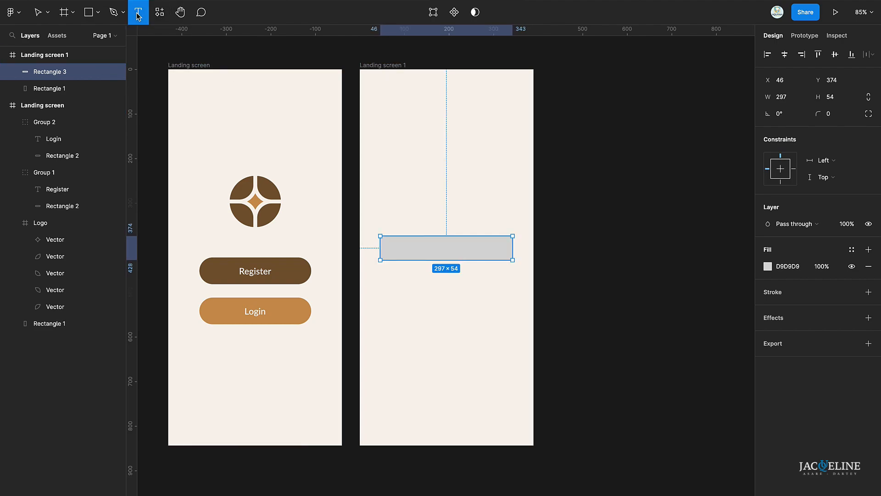
{"action": "left_click", "coordinate": [397, 116]}
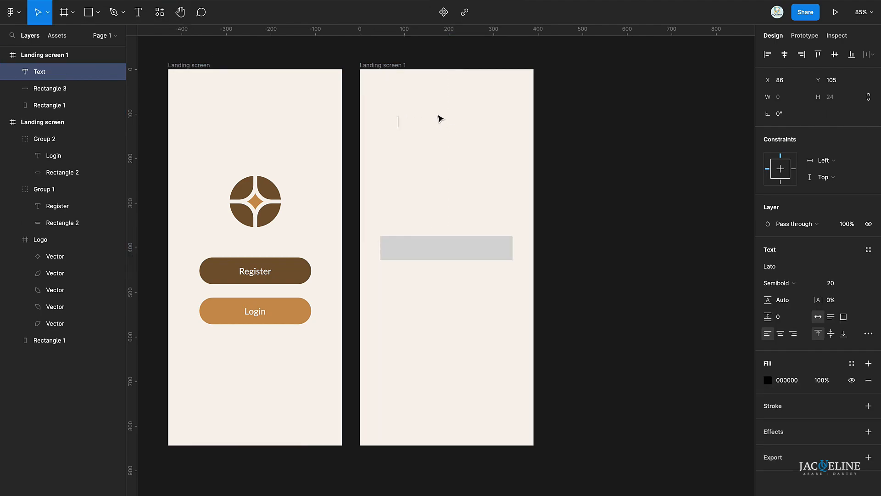
{"action": "type", "text": "Register"}
{"action": "key", "text": "Escape"}
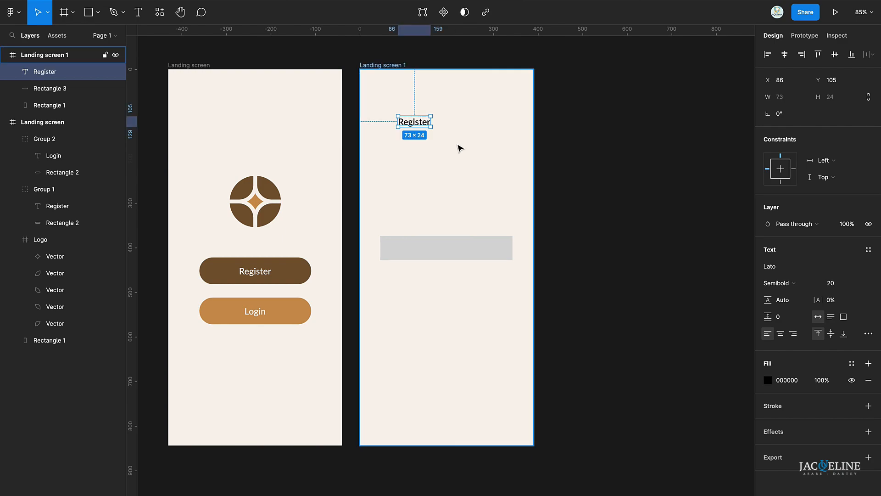
Give the Register heading the brown 775732 fill and font size 30, and centre it horizontally on the frame
{"action": "left_click", "coordinate": [768, 381]}
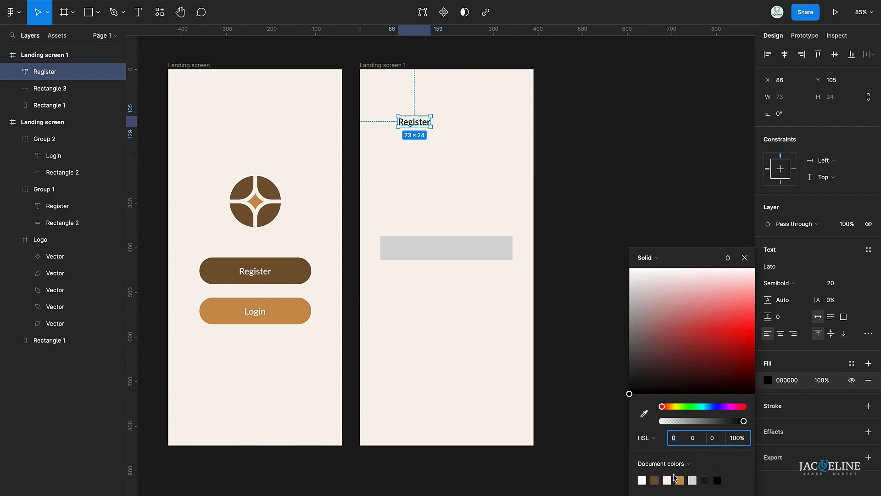
{"action": "left_click", "coordinate": [660, 478]}
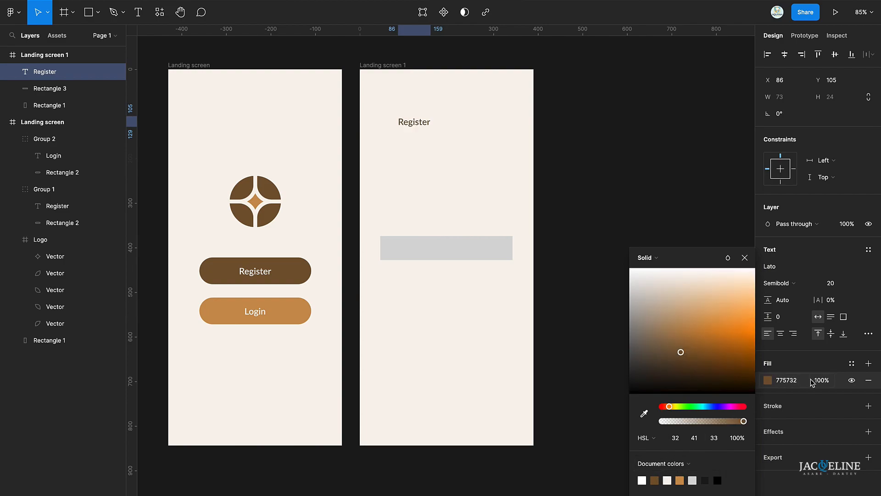
{"action": "left_click", "coordinate": [838, 283]}
{"action": "type", "text": "30"}
{"action": "key", "text": "Return"}
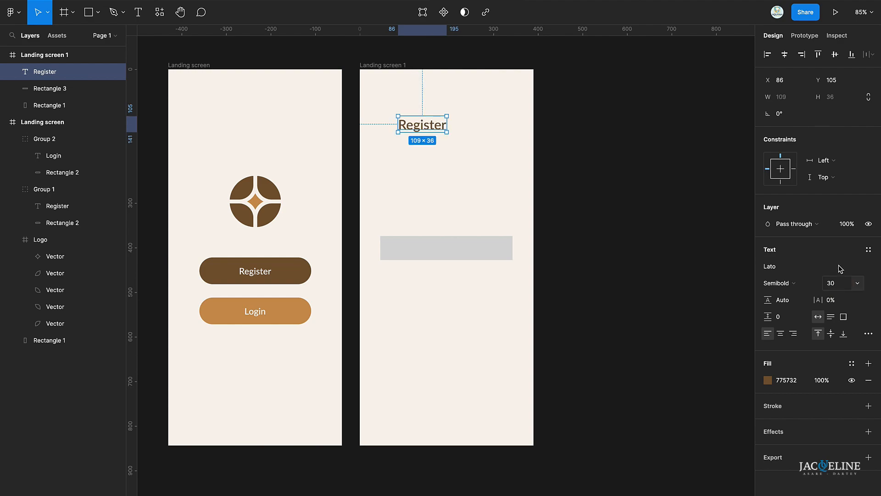
{"action": "left_click", "coordinate": [784, 55]}
{"action": "left_click", "coordinate": [781, 334]}
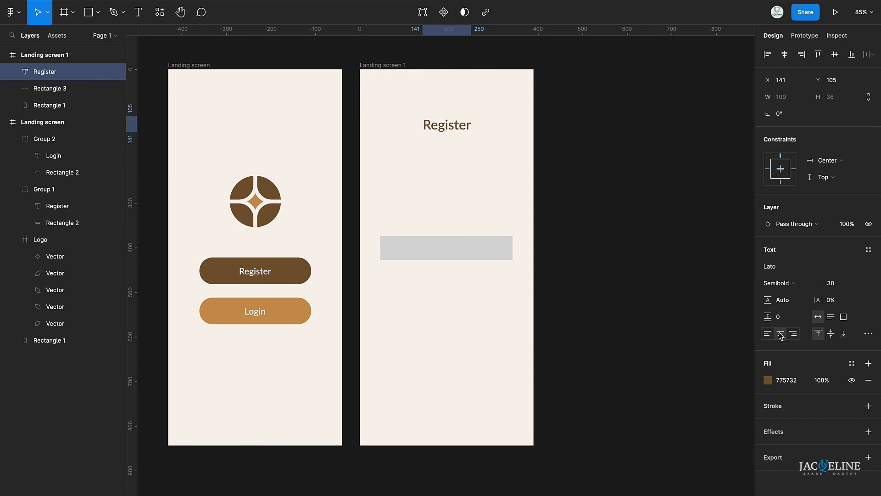
Move the grey rectangle up beneath the Register heading, to about X 47, Y 247
{"action": "left_click", "coordinate": [477, 247]}
{"action": "mouse_move", "coordinate": [466, 216]}
{"action": "left_mouse_down"}
{"action": "mouse_move", "coordinate": [460, 167]}
{"action": "mouse_move", "coordinate": [470, 166]}
{"action": "mouse_move", "coordinate": [462, 227]}
{"action": "left_mouse_up"}
{"action": "scroll", "coordinate": [466, 171], "scroll_direction": "up", "scroll_amount": 1}
{"action": "left_click", "coordinate": [448, 142]}
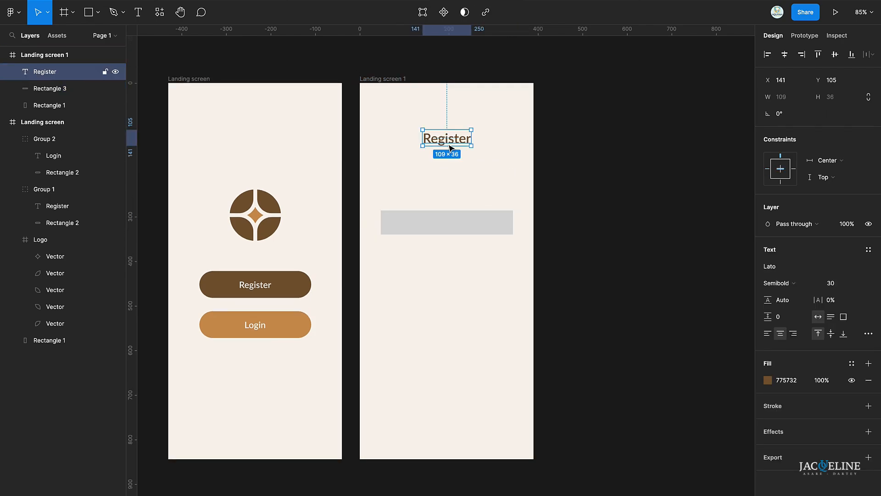
{"action": "left_click", "coordinate": [449, 224]}
{"action": "left_click_drag", "start_coordinate": [449, 223], "coordinate": [449, 206]}
Set the grey rectangle's corner radius to 20 and its fill to DCD4D4
{"action": "left_click", "coordinate": [828, 114]}
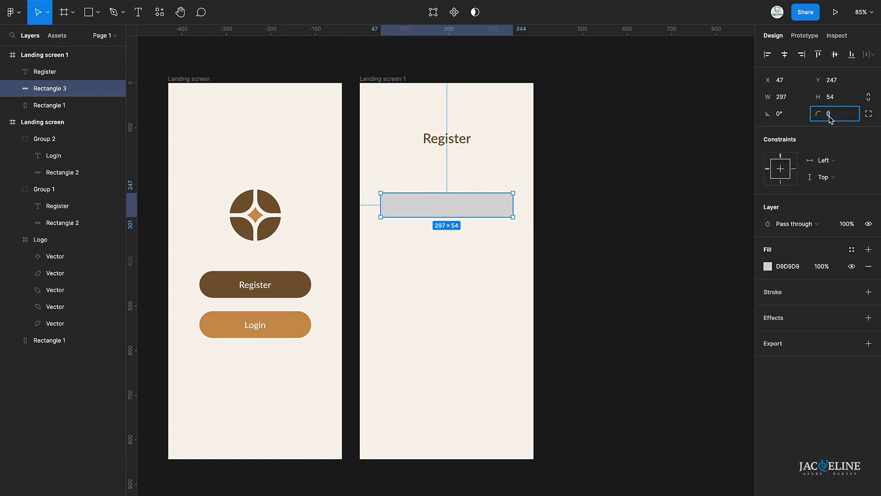
{"action": "type", "text": "20"}
{"action": "key", "text": "Return"}
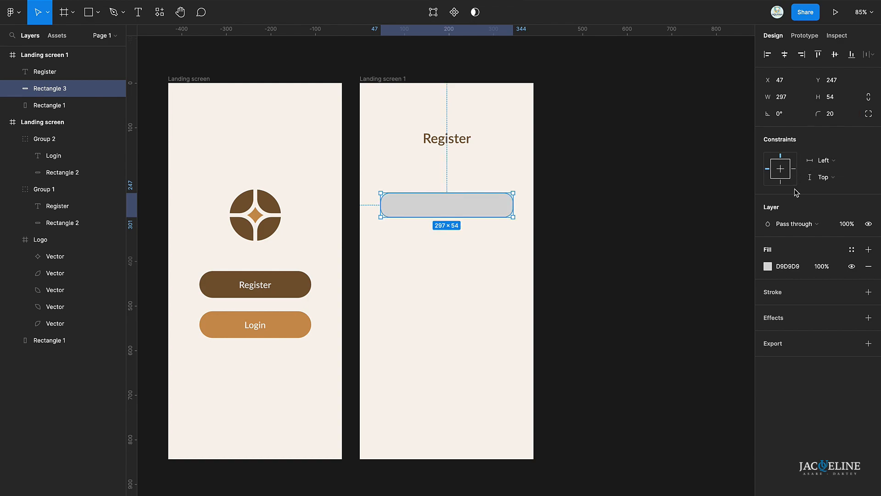
{"action": "left_click", "coordinate": [767, 267]}
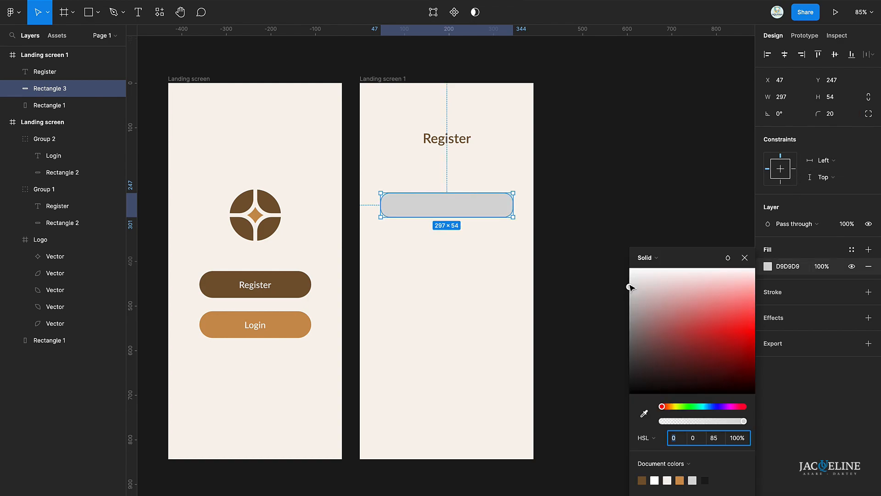
{"action": "mouse_move", "coordinate": [630, 287]}
{"action": "left_mouse_down"}
{"action": "mouse_move", "coordinate": [629, 276]}
{"action": "mouse_move", "coordinate": [642, 287]}
{"action": "left_mouse_up"}
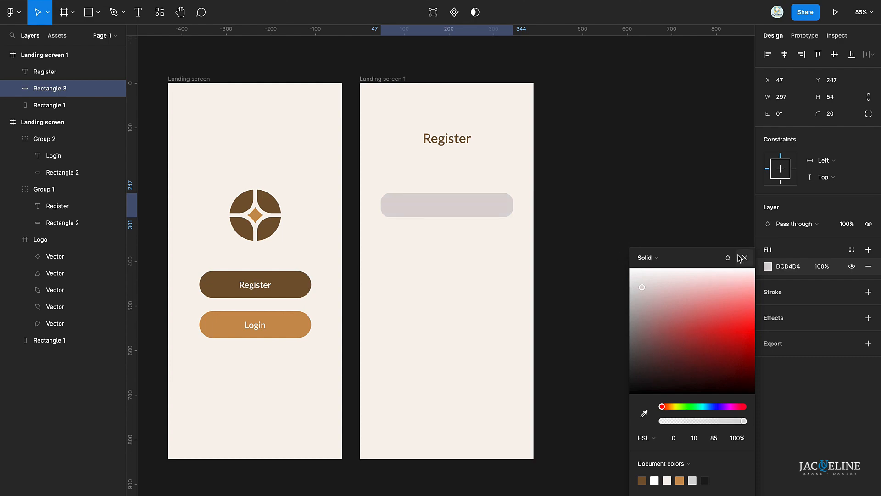
{"action": "left_click", "coordinate": [744, 258]}
{"action": "left_click", "coordinate": [636, 268]}
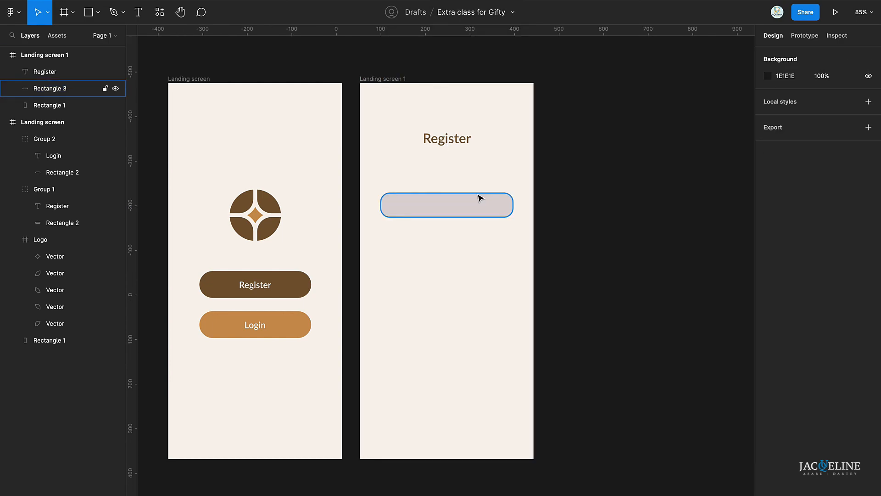
Duplicate the Register heading, set the copy's font size to 20 and place it just above the rounded rectangle
{"action": "left_click", "coordinate": [454, 146]}
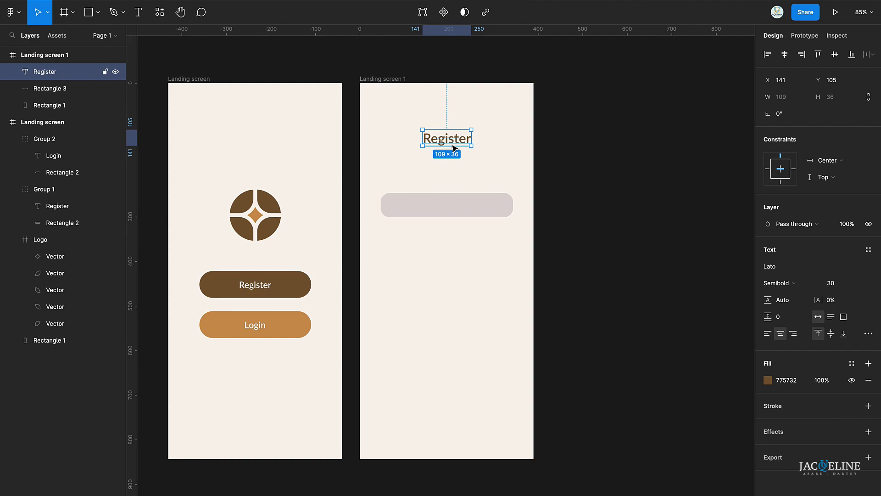
{"action": "key", "text": "ctrl+d"}
{"action": "left_click_drag", "start_coordinate": [442, 160], "coordinate": [411, 179]}
{"action": "left_click", "coordinate": [836, 289]}
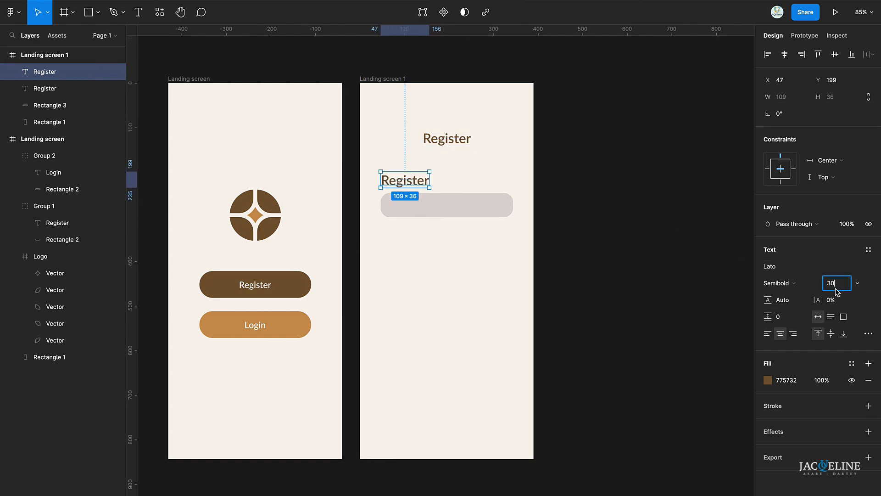
{"action": "type", "text": "20"}
{"action": "key", "text": "Return"}
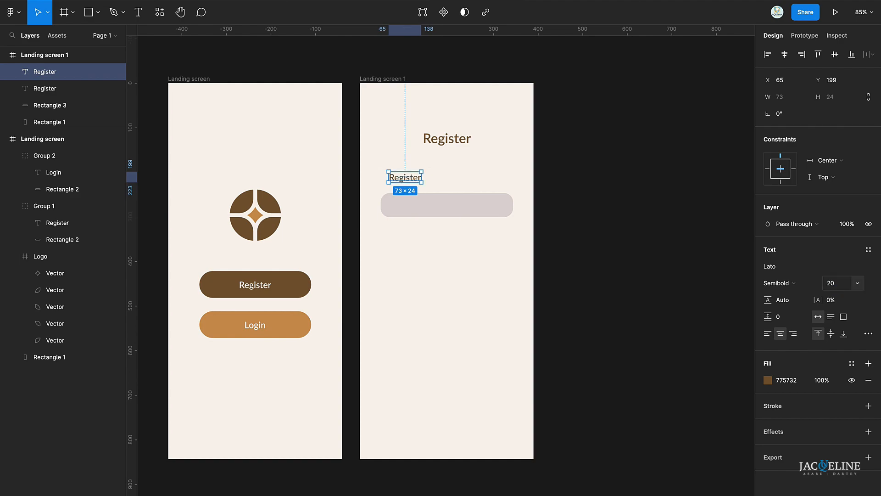
{"action": "left_click_drag", "start_coordinate": [408, 176], "coordinate": [397, 181]}
Change the copied text above the rounded rectangle to "Name" and left-align its text
{"action": "double_click", "coordinate": [396, 180]}
{"action": "type", "text": "Nam"}
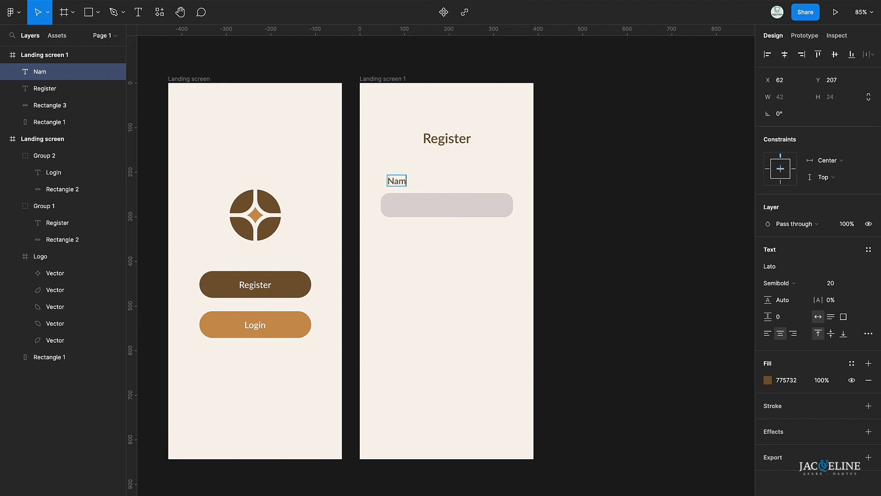
{"action": "type", "text": "e"}
{"action": "left_click", "coordinate": [767, 334]}
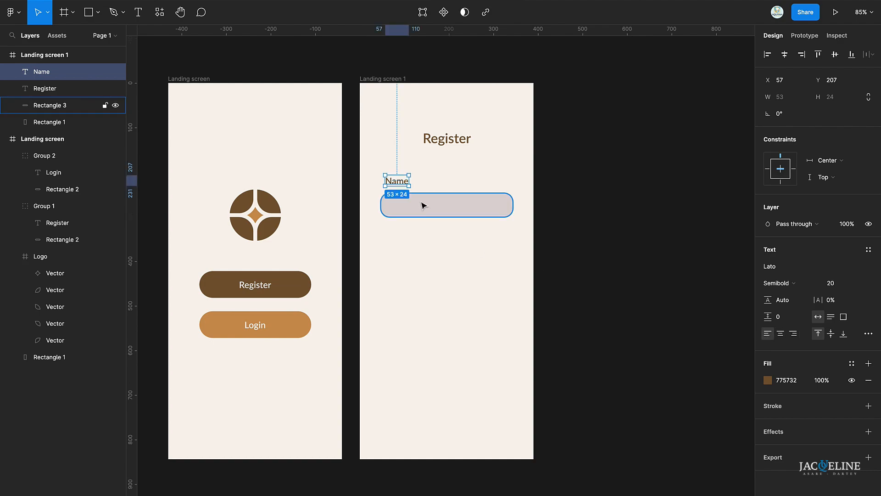
Align the left edges of the Name label and the rounded rectangle
{"action": "left_click", "coordinate": [404, 208], "text": "shift"}
{"action": "left_click", "coordinate": [767, 54]}
{"action": "key", "text": "Escape"}
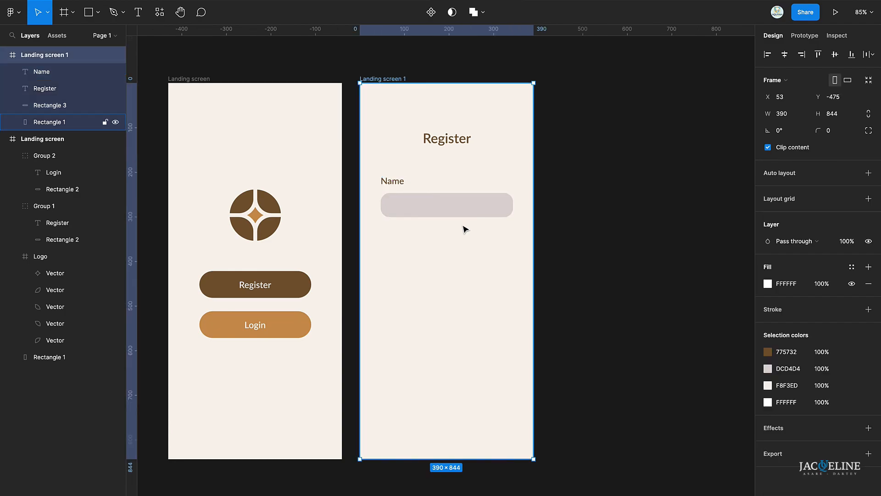
Set the Name label's fill to the dark document colour 1E1E1E
{"action": "left_click", "coordinate": [393, 184]}
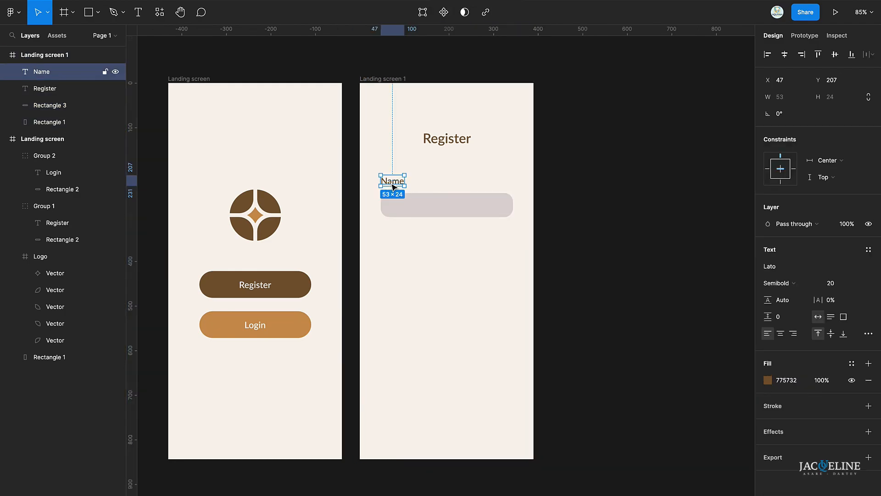
{"action": "left_click", "coordinate": [768, 381]}
{"action": "left_click", "coordinate": [706, 479]}
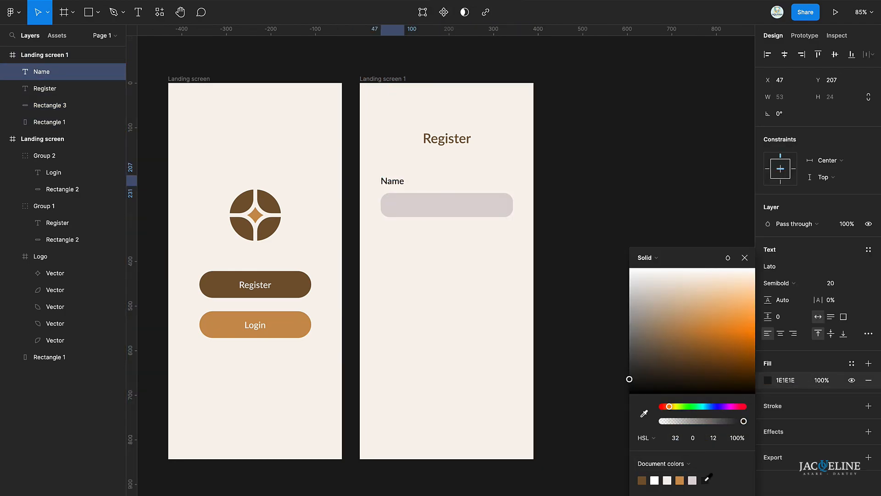
{"action": "left_click", "coordinate": [574, 281]}
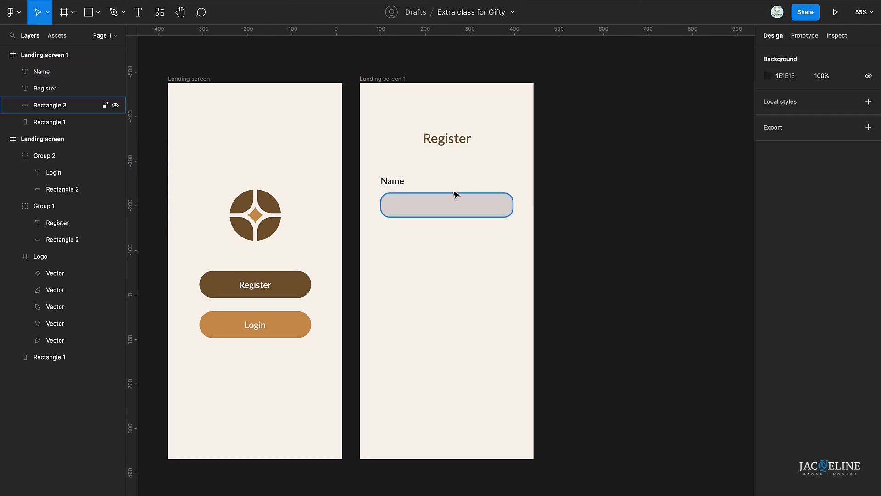
Set the Name label's font weight to Medium and its font size to 16
{"action": "left_click", "coordinate": [396, 180]}
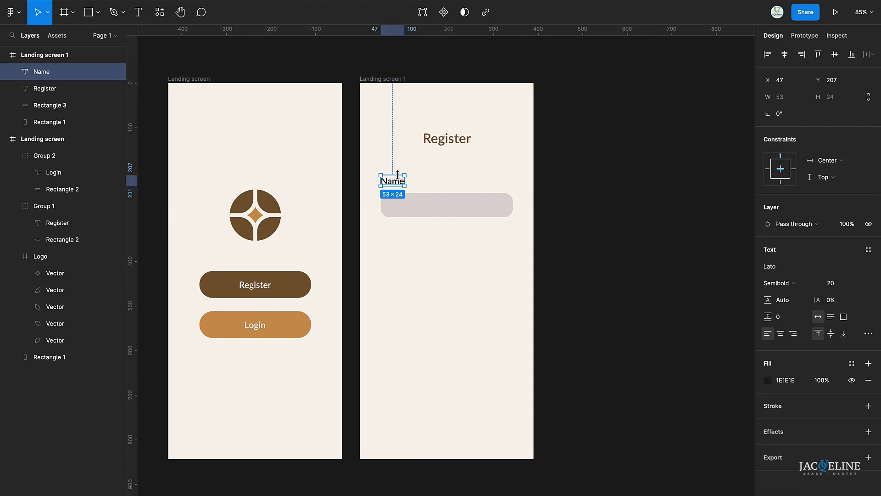
{"action": "left_click", "coordinate": [783, 285]}
{"action": "left_click", "coordinate": [799, 271]}
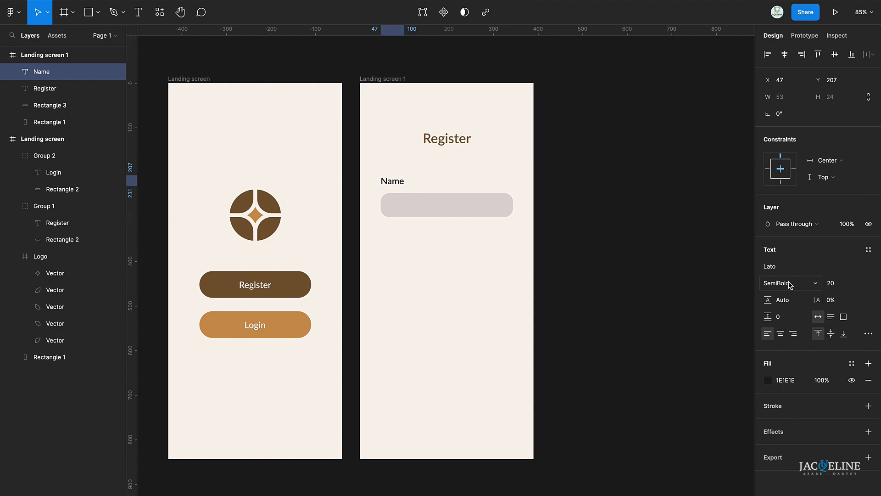
{"action": "left_click", "coordinate": [792, 281]}
{"action": "left_click", "coordinate": [789, 272]}
{"action": "left_click", "coordinate": [835, 289]}
{"action": "key", "text": "Down"}
{"action": "key", "text": "Down"}
{"action": "key", "text": "Down"}
{"action": "key", "text": "Down"}
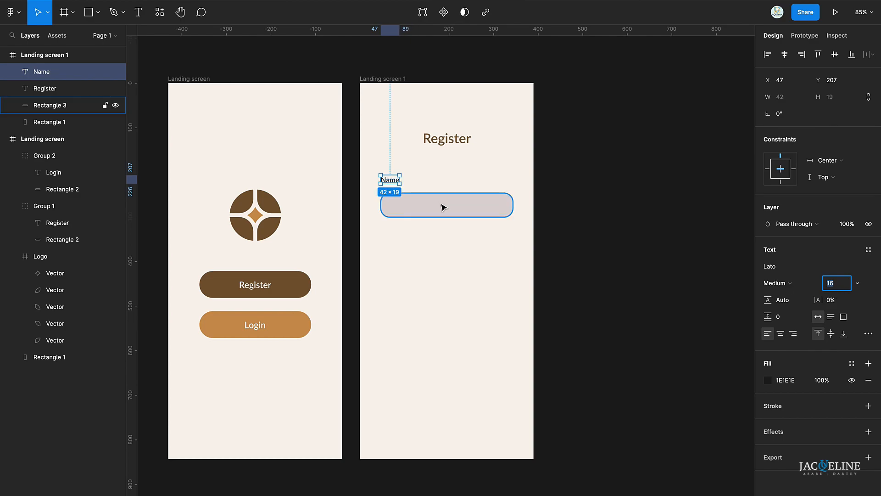
Nudge the Name label down towards the rounded rectangle, to Y 213
{"action": "left_click", "coordinate": [825, 177]}
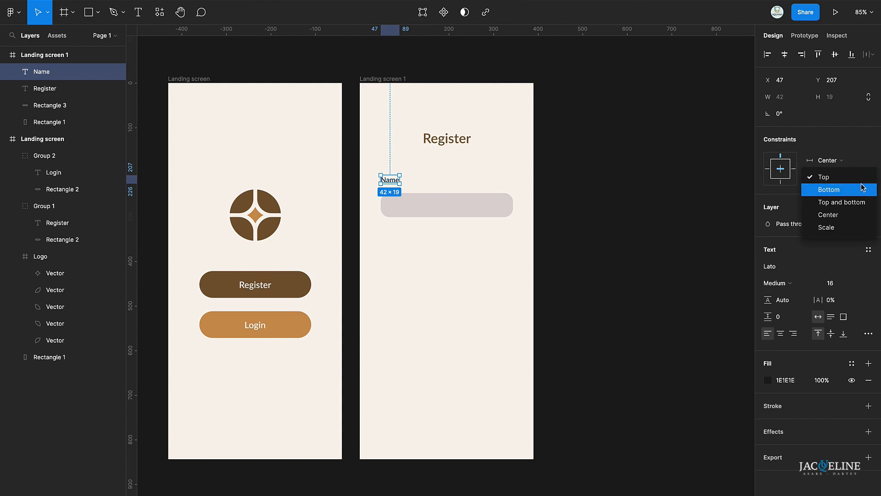
{"action": "left_click", "coordinate": [516, 253]}
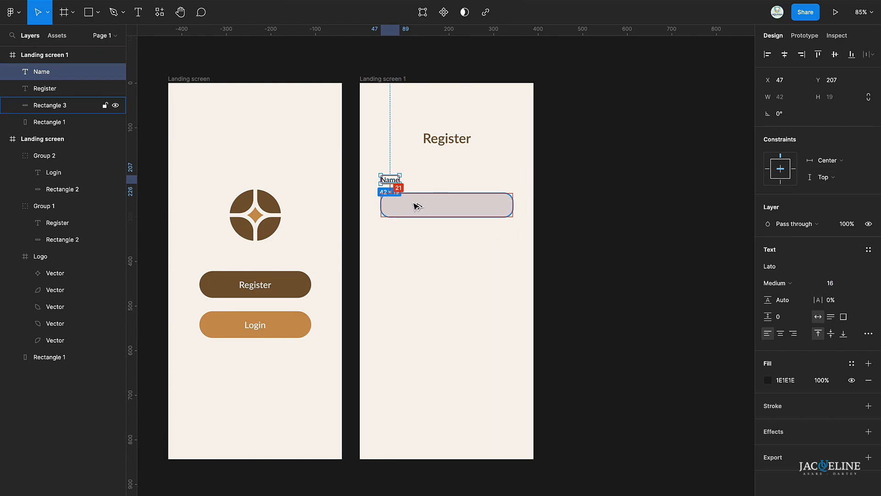
{"action": "key", "text": "Down"}
{"action": "key", "text": "Down"}
{"action": "key", "text": "Down"}
{"action": "key", "text": "Down"}
{"action": "key", "text": "Down"}
{"action": "key", "text": "Down"}
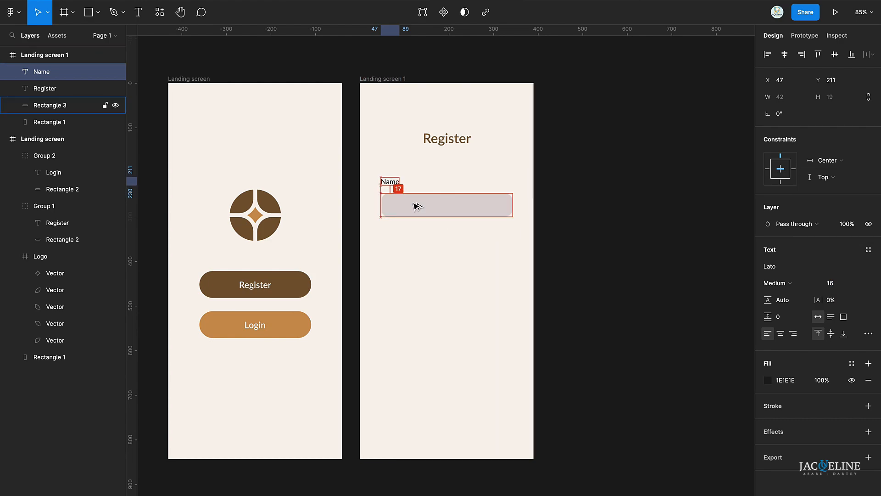
Widen the rounded rectangle symmetrically to about 325 and align the Name label with its left edge
{"action": "left_click", "coordinate": [445, 205]}
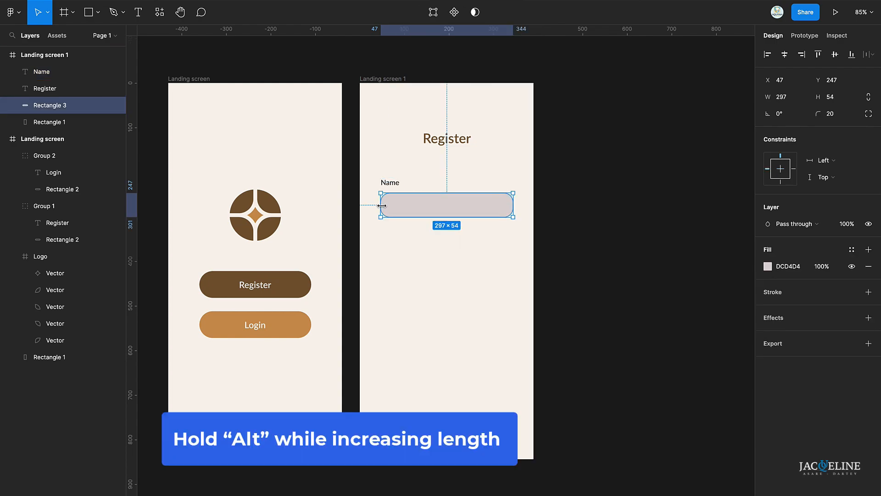
{"action": "left_click_drag", "start_coordinate": [382, 205], "coordinate": [375, 206]}
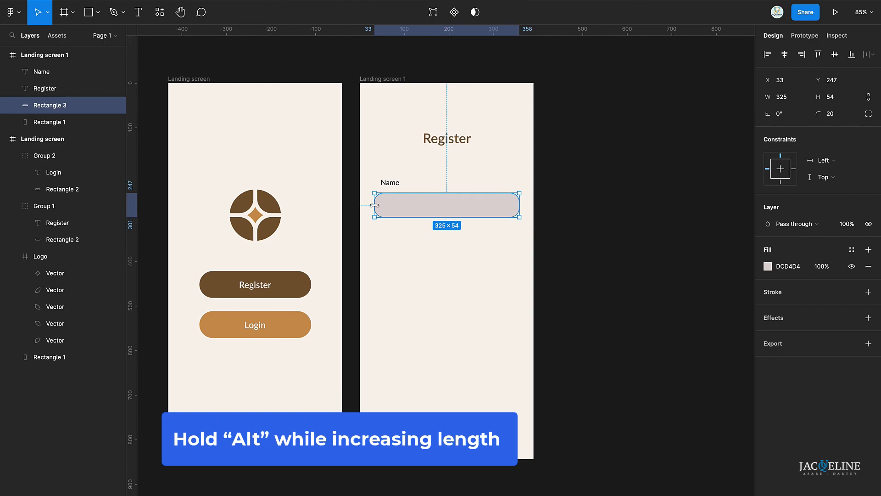
{"action": "left_click", "coordinate": [390, 182], "text": "shift"}
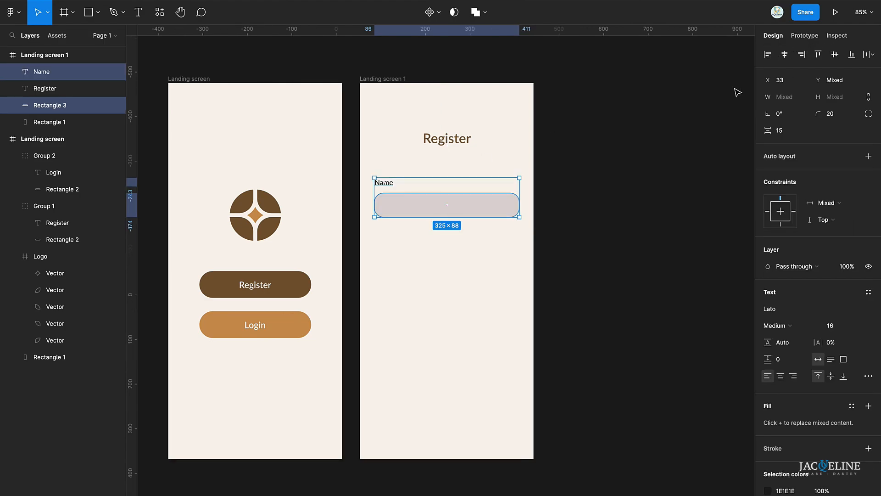
{"action": "left_click", "coordinate": [675, 169]}
Duplicate the Name label with its rounded rectangle and place the copy below, with its label at about Y 334
{"action": "left_click", "coordinate": [442, 216]}
{"action": "left_click", "coordinate": [390, 186], "text": "shift"}
{"action": "key", "text": "ctrl+d"}
{"action": "left_click_drag", "start_coordinate": [394, 205], "coordinate": [396, 260]}
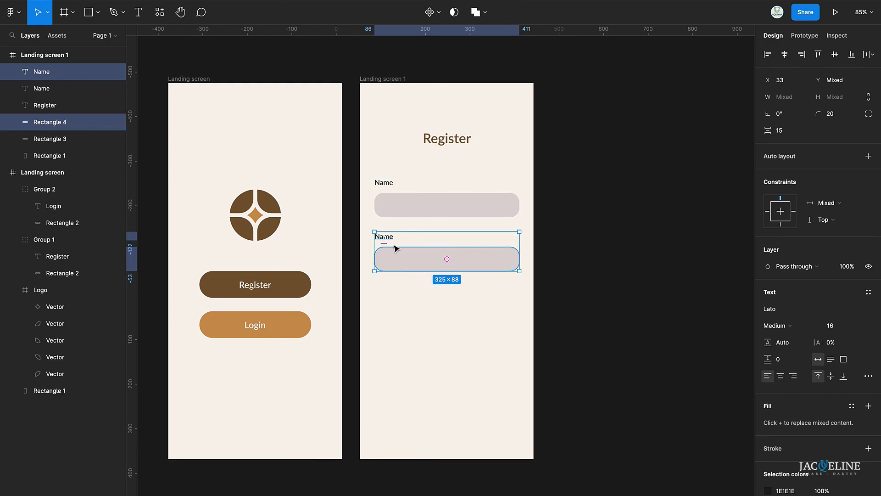
Change the first field's label to "Full Name"
{"action": "left_click", "coordinate": [390, 238]}
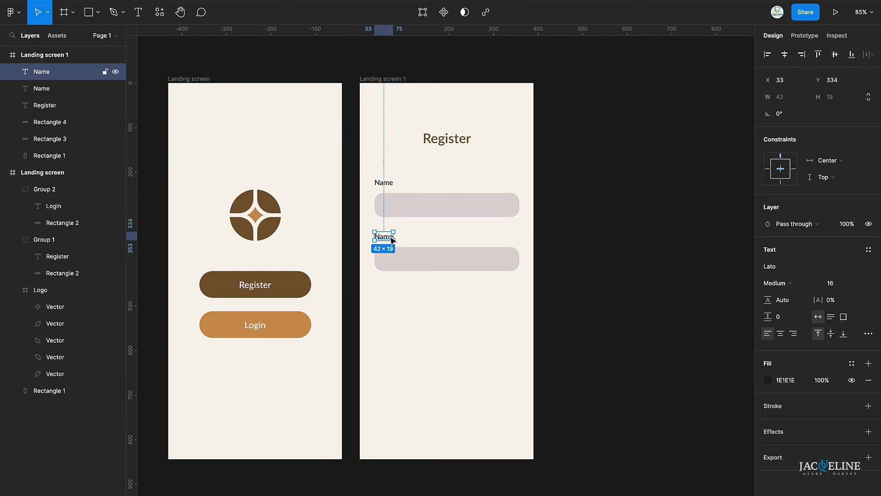
{"action": "left_click", "coordinate": [379, 180]}
{"action": "double_click", "coordinate": [380, 180]}
{"action": "key", "text": "Left"}
{"action": "type", "text": "Ful"}
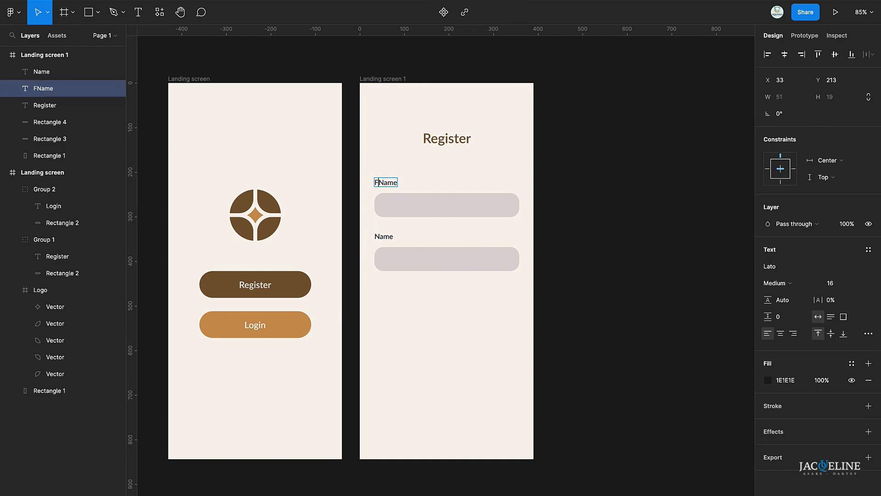
{"action": "type", "text": "l"}
Change the second field's label to "Email"
{"action": "double_click", "coordinate": [381, 238]}
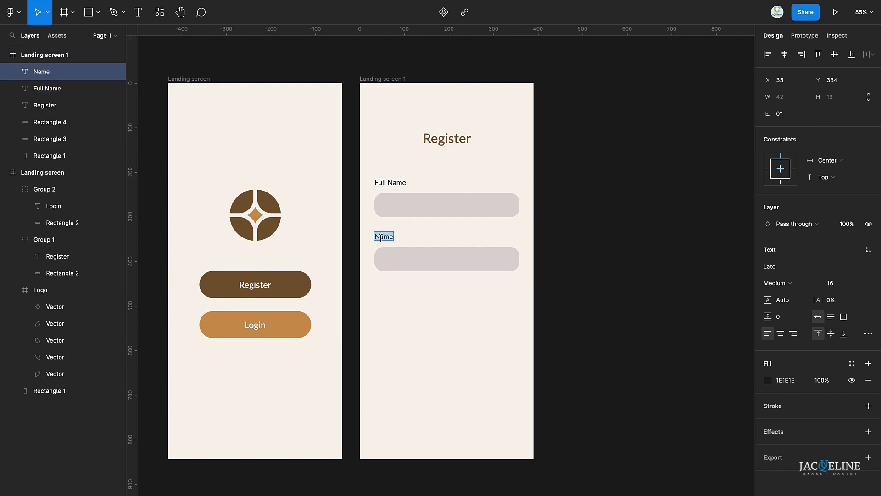
{"action": "type", "text": "Email"}
{"action": "key", "text": "Escape"}
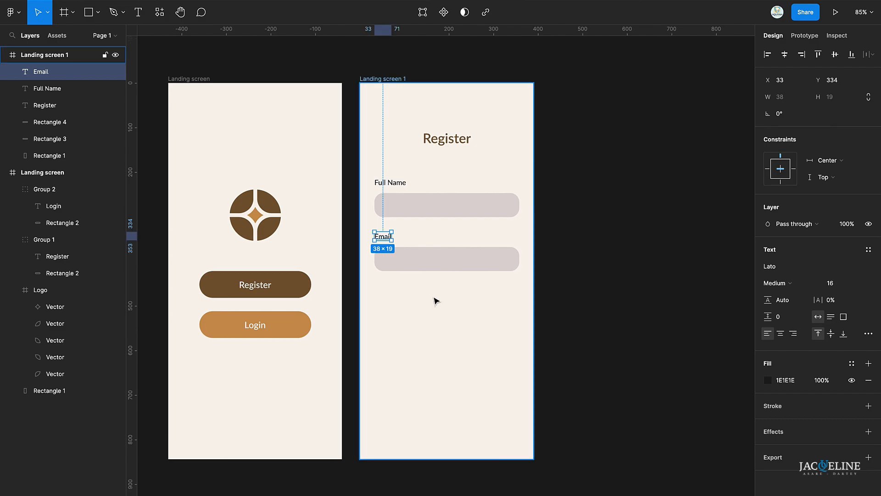
Duplicate the Email label with its rounded rectangle, place the copy below at label Y 449, and relabel it "Password"
{"action": "left_click", "coordinate": [412, 259], "text": "shift"}
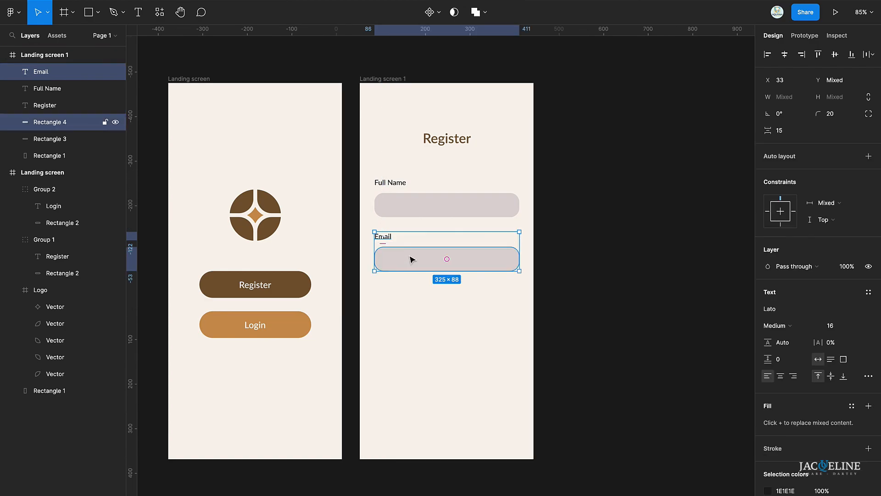
{"action": "key", "text": "ctrl+d"}
{"action": "left_click_drag", "start_coordinate": [410, 259], "coordinate": [412, 313]}
{"action": "double_click", "coordinate": [388, 289]}
{"action": "type", "text": "Password"}
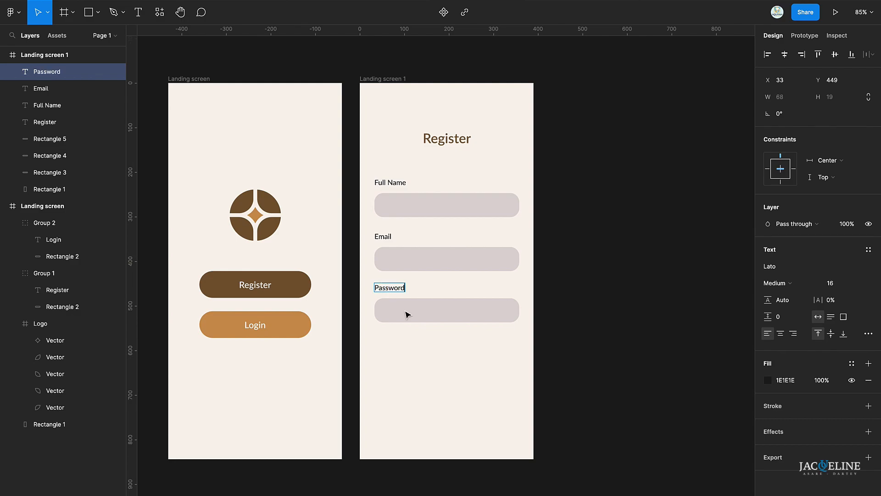
{"action": "key", "text": "Escape"}
Combine the Password label and its rounded rectangle in a vertical auto layout with a spacing of 10
{"action": "left_click", "coordinate": [429, 319], "text": "shift"}
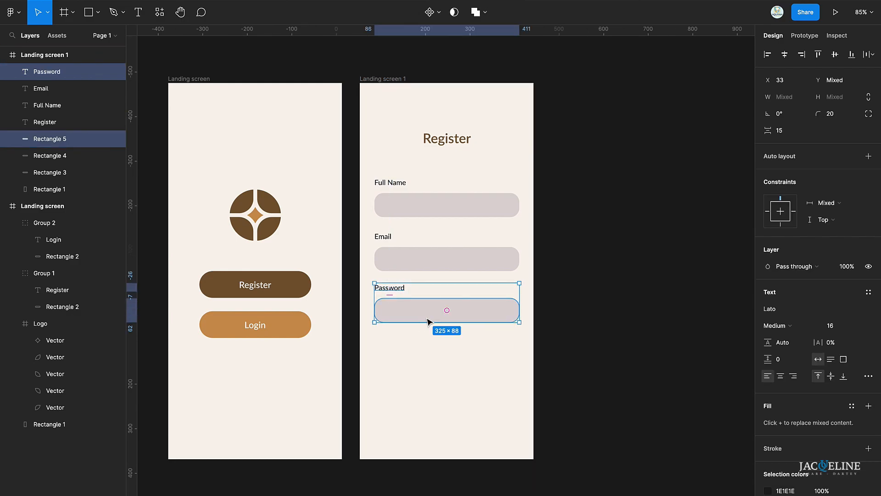
{"action": "left_click", "coordinate": [868, 157]}
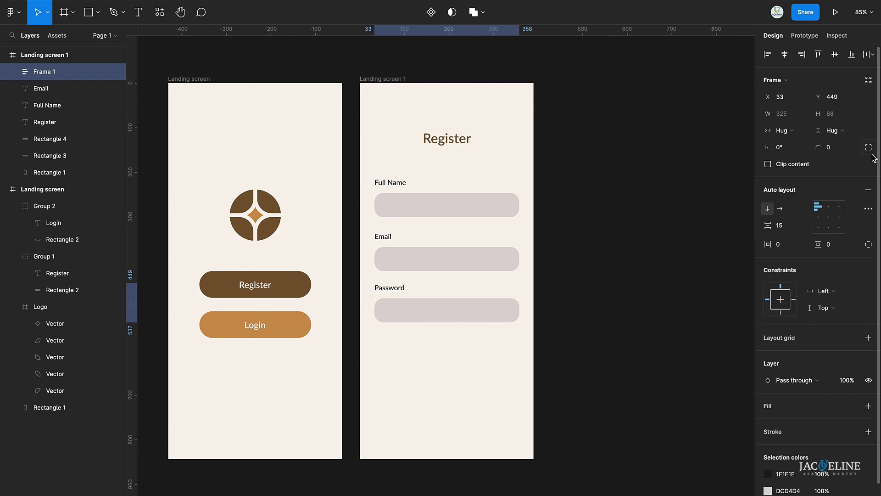
{"action": "left_click", "coordinate": [780, 229]}
{"action": "key", "text": "Down"}
{"action": "key", "text": "Down"}
{"action": "key", "text": "Down"}
{"action": "key", "text": "Down"}
{"action": "key", "text": "Down"}
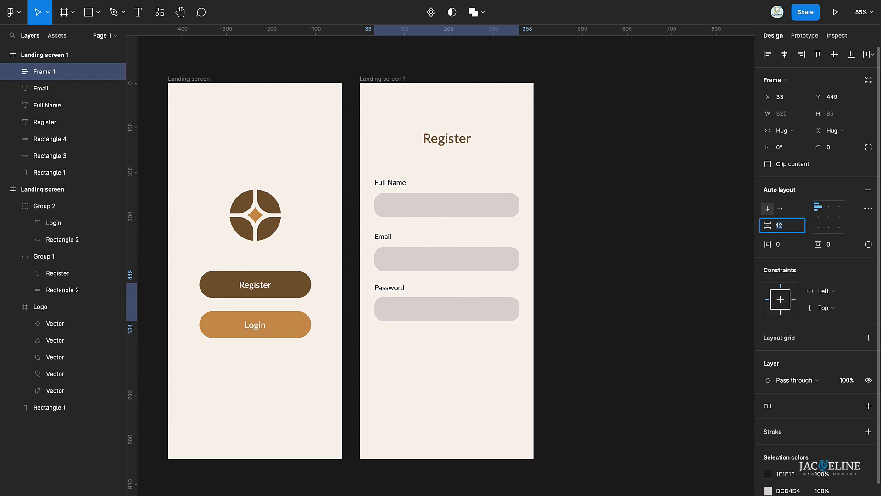
Wrap the Email label and its rounded rectangle in an auto layout with item spacing 10
{"action": "left_click", "coordinate": [383, 255]}
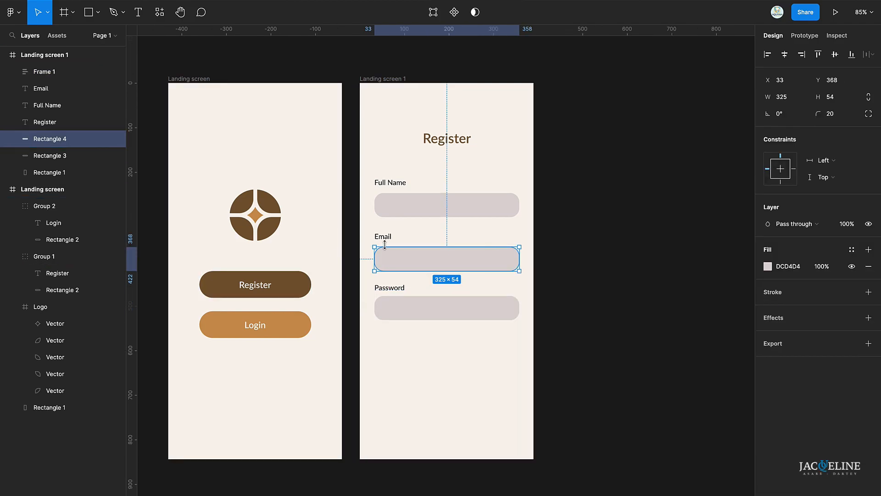
{"action": "left_click", "coordinate": [385, 240], "text": "shift"}
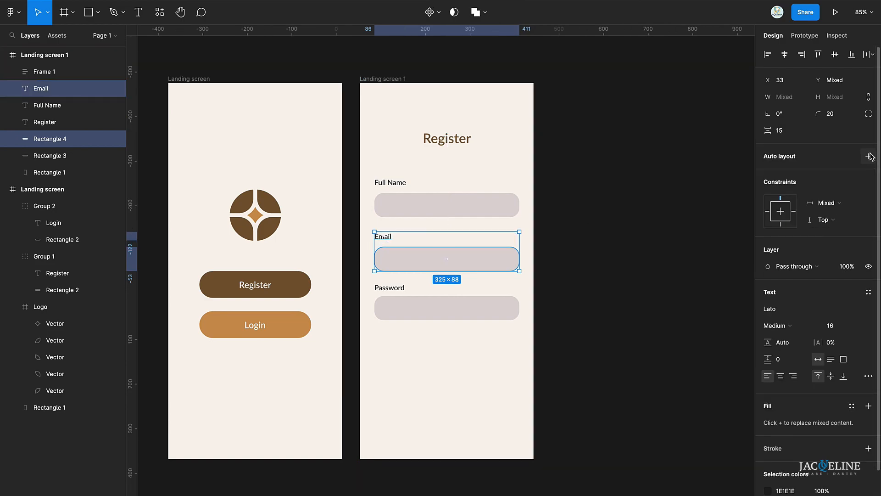
{"action": "key", "text": "shift+a"}
{"action": "left_click", "coordinate": [781, 227]}
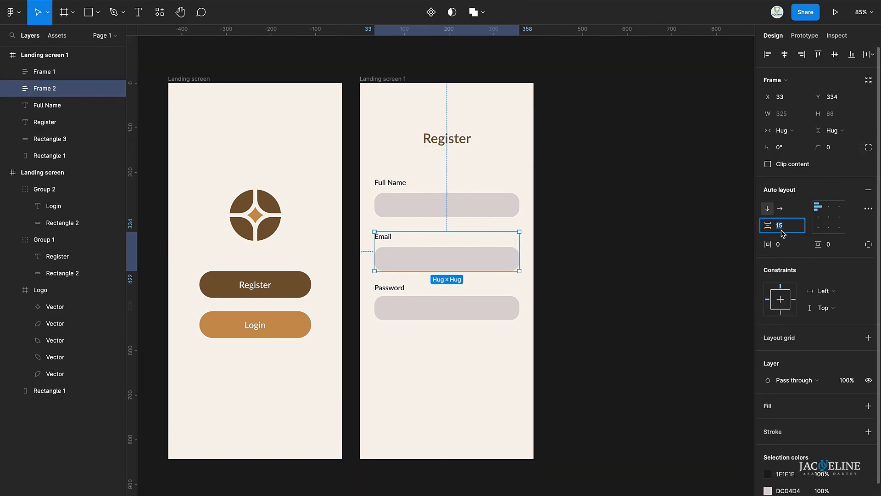
{"action": "type", "text": "10"}
Apply auto layout to the Full Name label and its rounded rectangle, with a spacing of 10 between them
{"action": "left_click", "coordinate": [435, 199]}
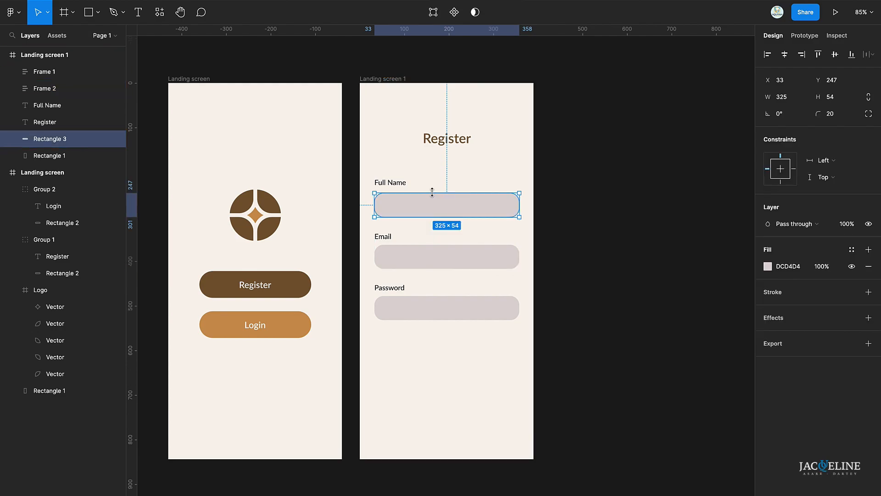
{"action": "left_click", "coordinate": [389, 185], "text": "shift"}
{"action": "left_click", "coordinate": [869, 156]}
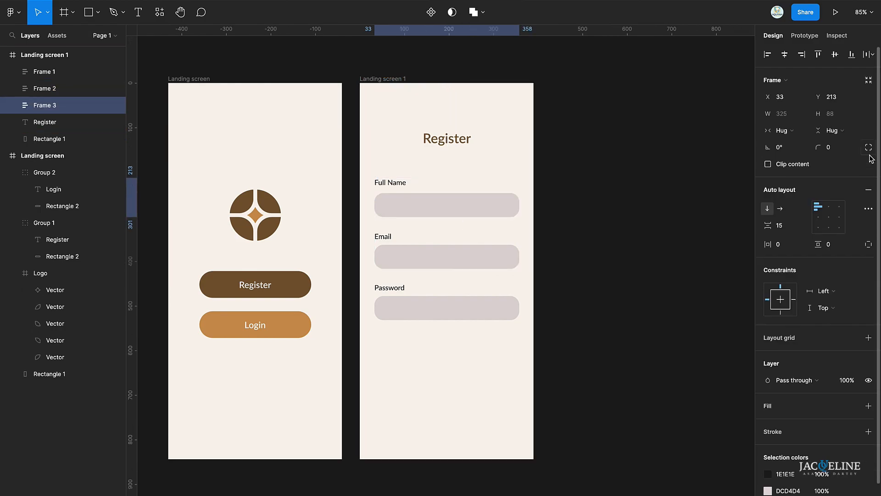
{"action": "left_click", "coordinate": [782, 228]}
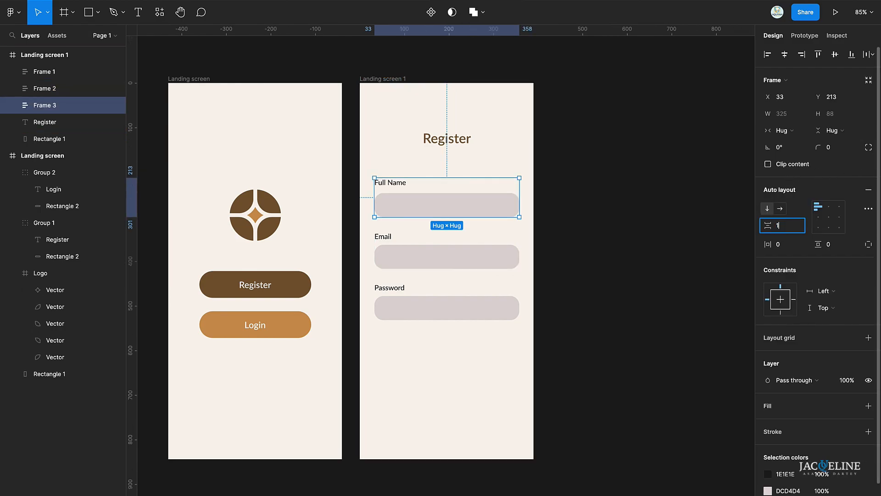
{"action": "type", "text": "10"}
{"action": "key", "text": "Return"}
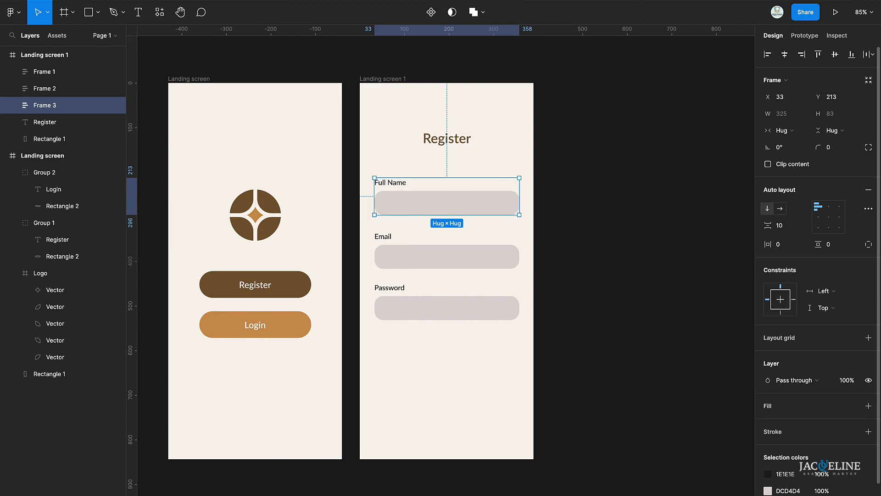
Distribute the Full Name, Email and Password fields evenly in the vertical direction and set the gap between them to 30
{"action": "left_click", "coordinate": [458, 265], "text": "shift"}
{"action": "left_click", "coordinate": [450, 309], "text": "shift"}
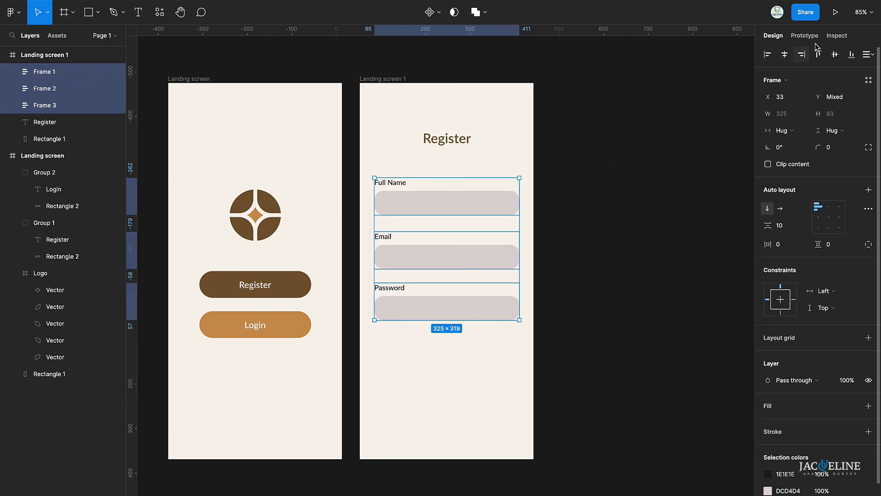
{"action": "left_click", "coordinate": [866, 54]}
{"action": "left_click", "coordinate": [820, 73]}
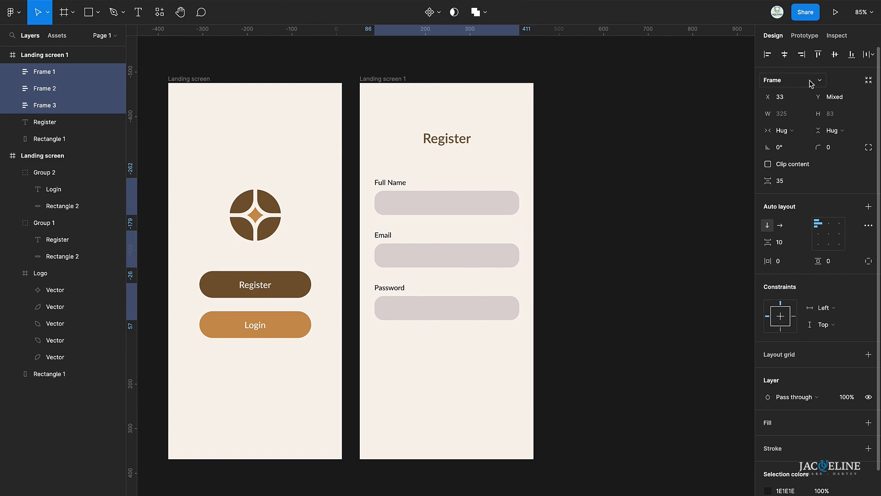
{"action": "left_click", "coordinate": [781, 183]}
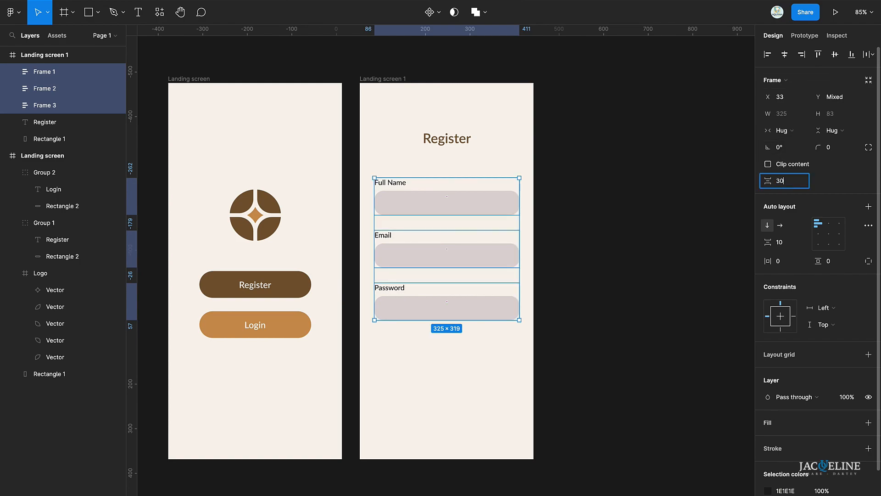
{"action": "key", "text": "Return"}
{"action": "left_click", "coordinate": [504, 383]}
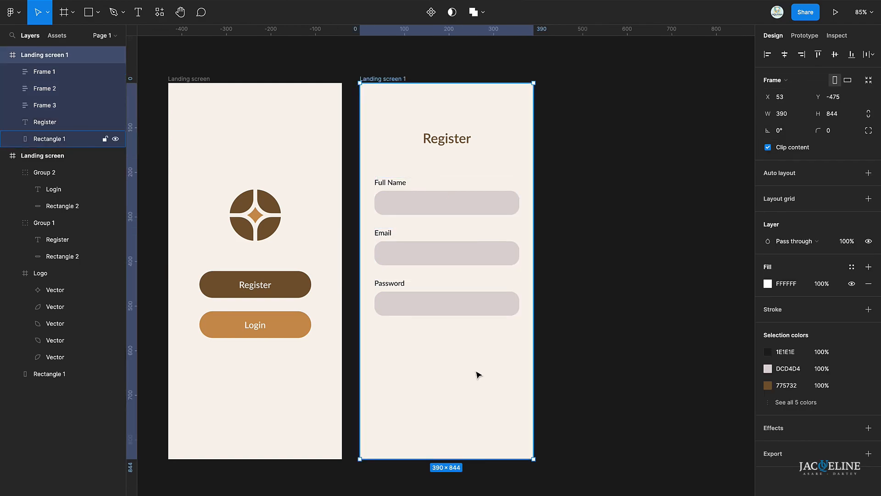
Duplicate the landing screen's Register button, place the copy below the Password field at about Y 594, and centre it horizontally
{"action": "left_click", "coordinate": [240, 329]}
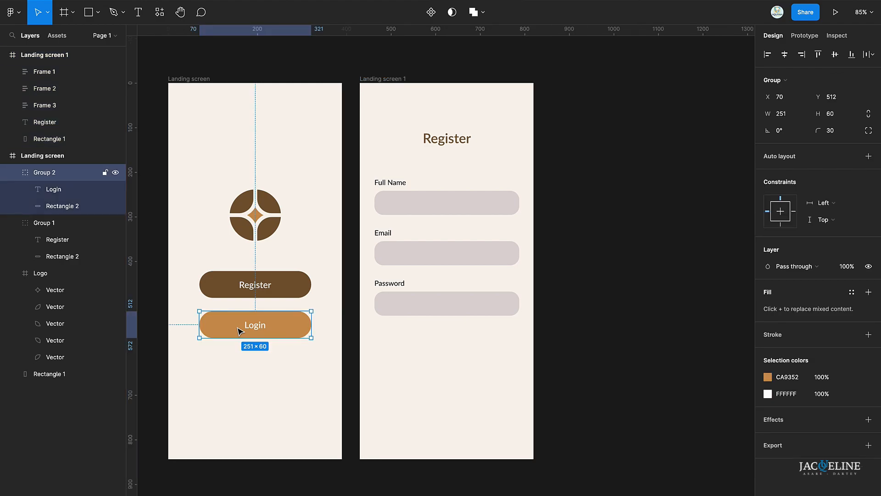
{"action": "left_click", "coordinate": [271, 290]}
{"action": "key", "text": "ctrl+d"}
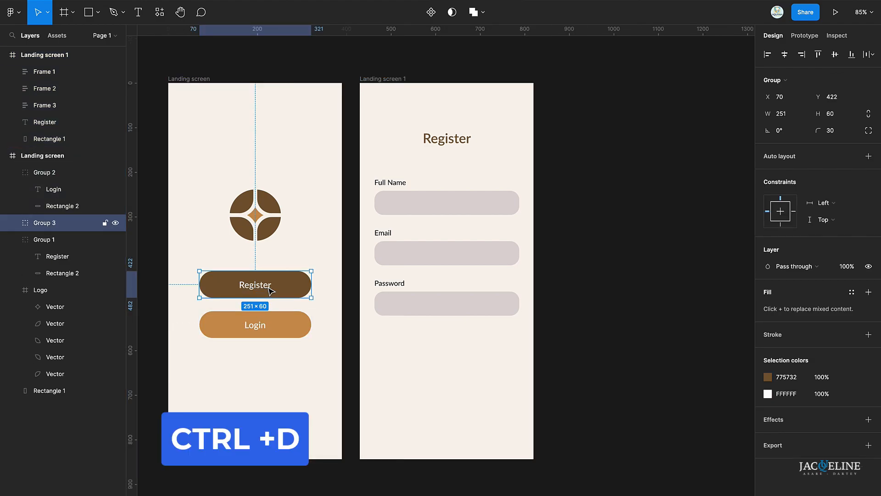
{"action": "left_click_drag", "start_coordinate": [275, 287], "coordinate": [468, 360]}
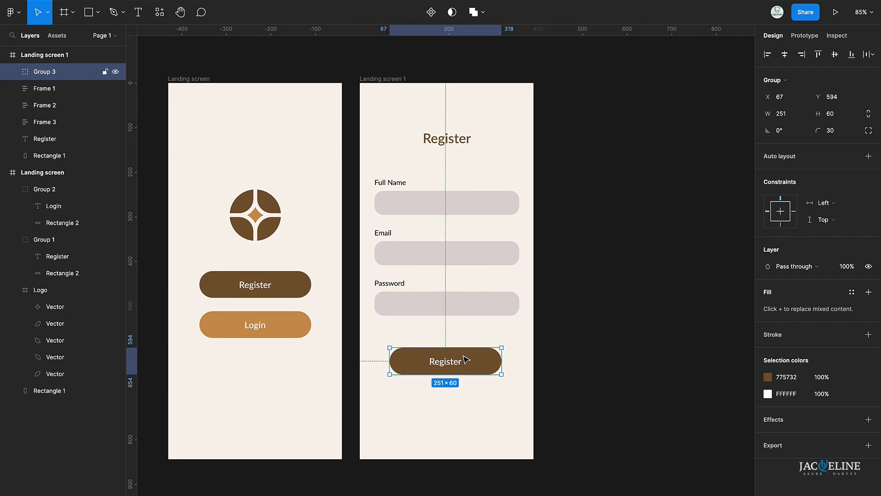
{"action": "left_click", "coordinate": [785, 54]}
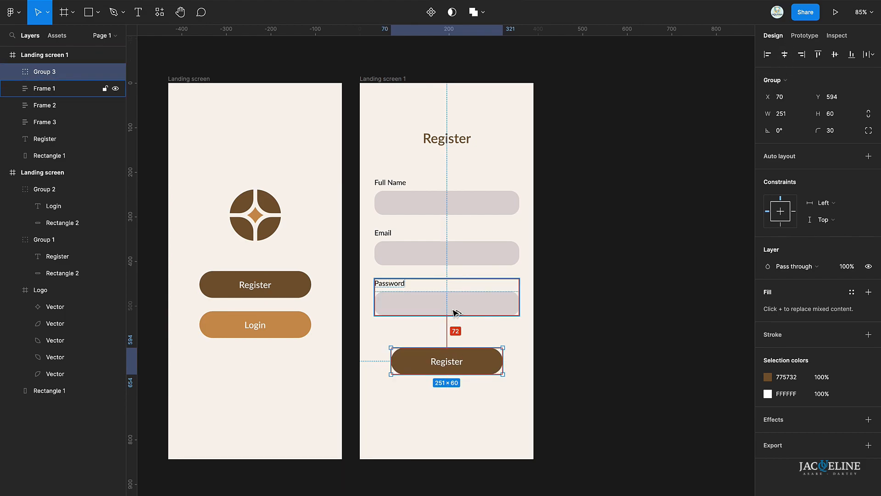
Nudge the copied Register button up until it sits 60 below the Password field, at Y 582
{"action": "key", "text": "alt+Up"}
{"action": "key", "text": "alt+Up"}
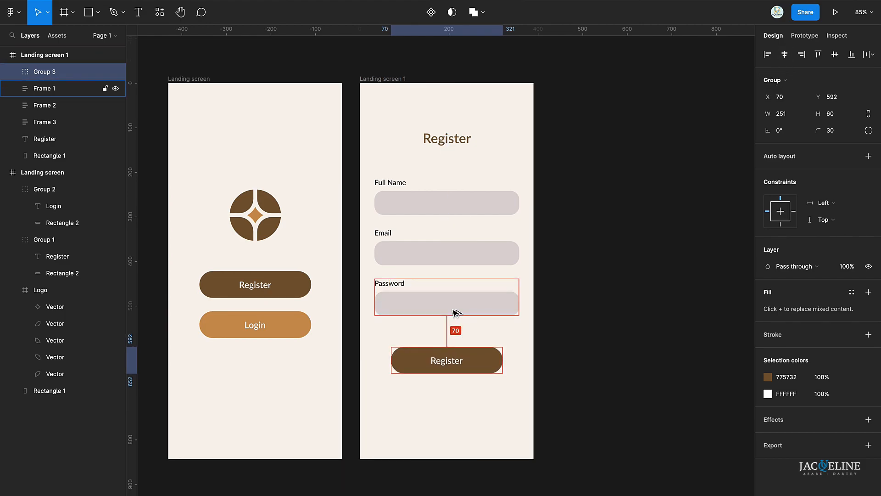
{"action": "key", "text": "alt+shift+Up"}
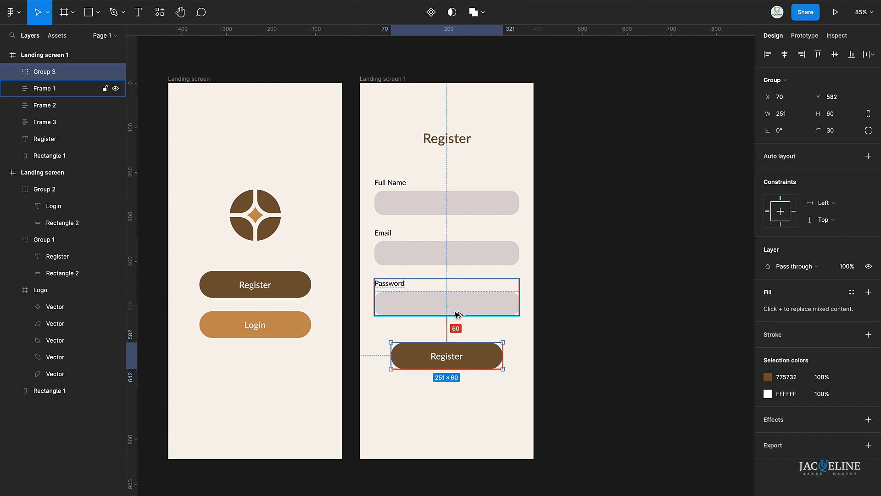
Widen the copied Register button's rectangle symmetrically about its centre to match the width of the input fields
{"action": "double_click", "coordinate": [476, 366]}
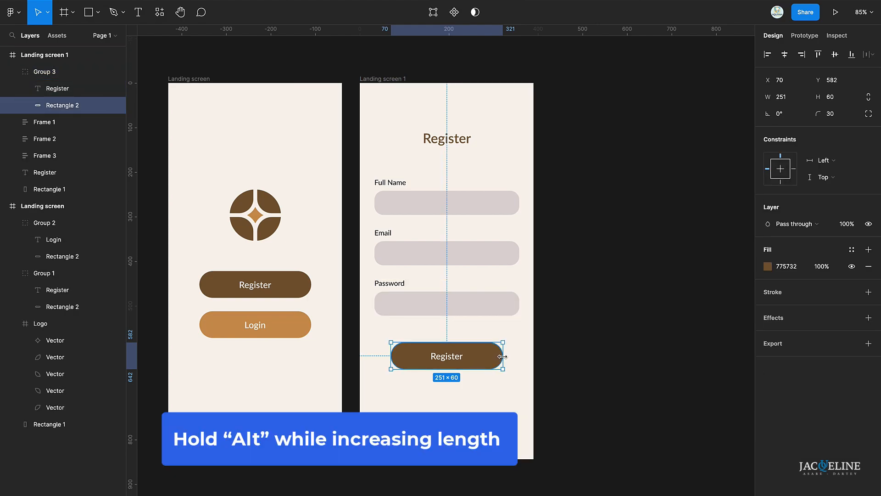
{"action": "left_click_drag", "start_coordinate": [509, 357], "coordinate": [520, 356]}
{"action": "left_click", "coordinate": [627, 342]}
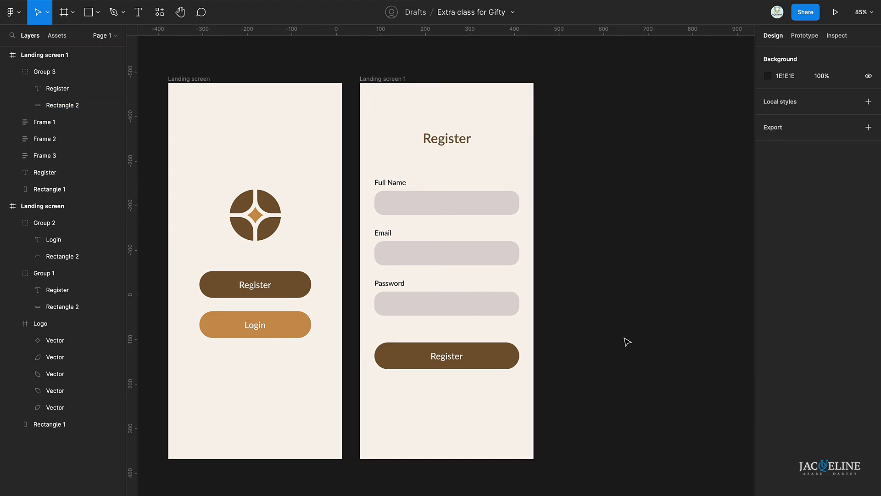
Add the text "Have an account?" below the Register button on the Register screen, at about X 80, Y 683
{"action": "scroll", "coordinate": [627, 342], "scroll_direction": "down", "scroll_amount": 1}
{"action": "scroll", "coordinate": [628, 342], "scroll_direction": "down", "scroll_amount": 1}
{"action": "scroll", "coordinate": [627, 342], "scroll_direction": "right", "scroll_amount": 2}
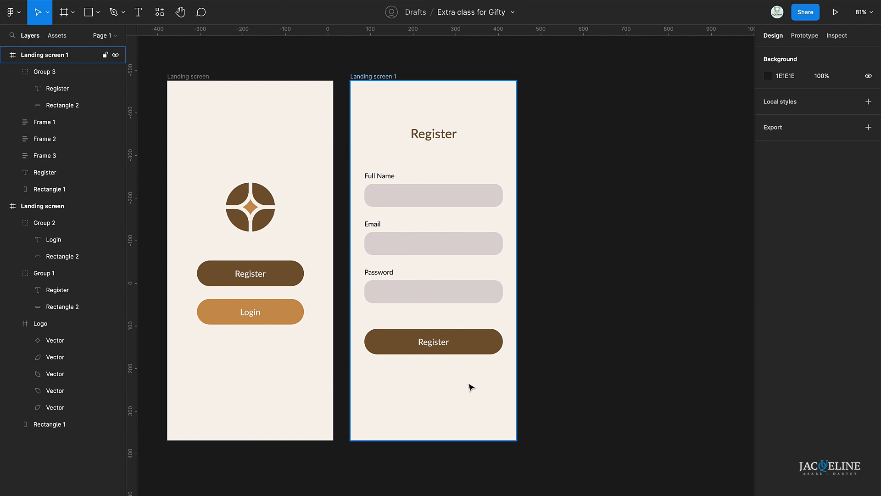
{"action": "key", "text": "t"}
{"action": "left_click", "coordinate": [384, 372]}
{"action": "type", "text": "H"}
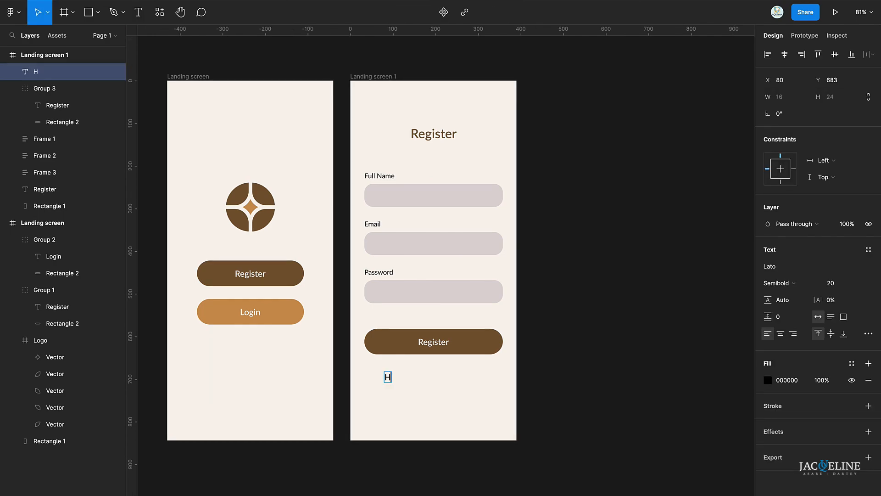
{"action": "type", "text": "ave an account?"}
{"action": "key", "text": "Escape"}
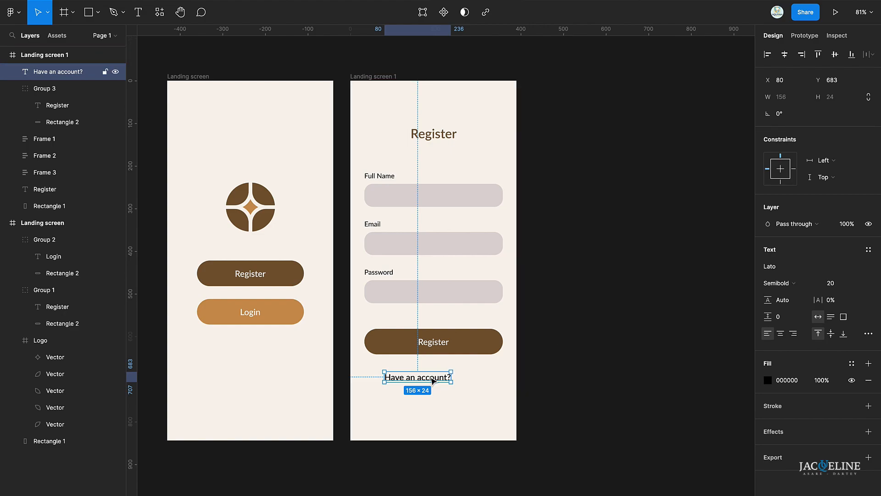
Move "Have an account?" to about X 52 and place a duplicate beside it at about X 216, reading "Login"
{"action": "left_click_drag", "start_coordinate": [433, 380], "coordinate": [492, 378]}
{"action": "key", "text": "ctrl+d"}
{"action": "double_click", "coordinate": [487, 378]}
{"action": "type", "text": "Login"}
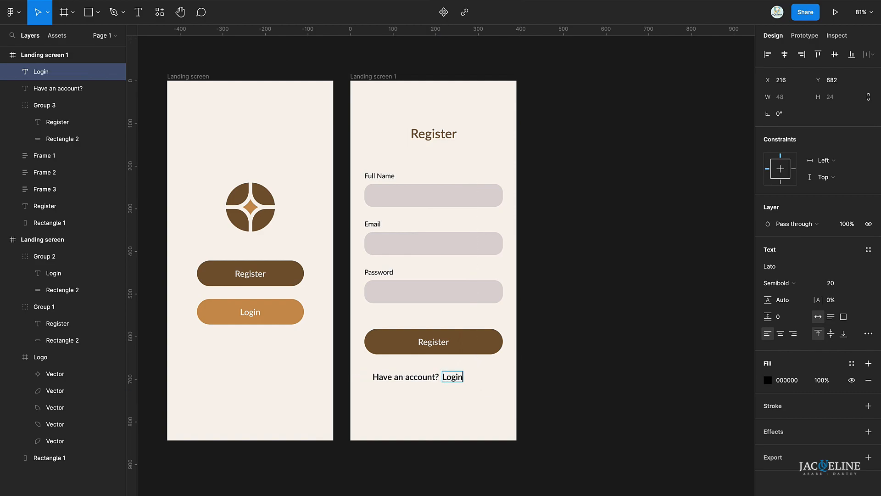
{"action": "key", "text": "Escape"}
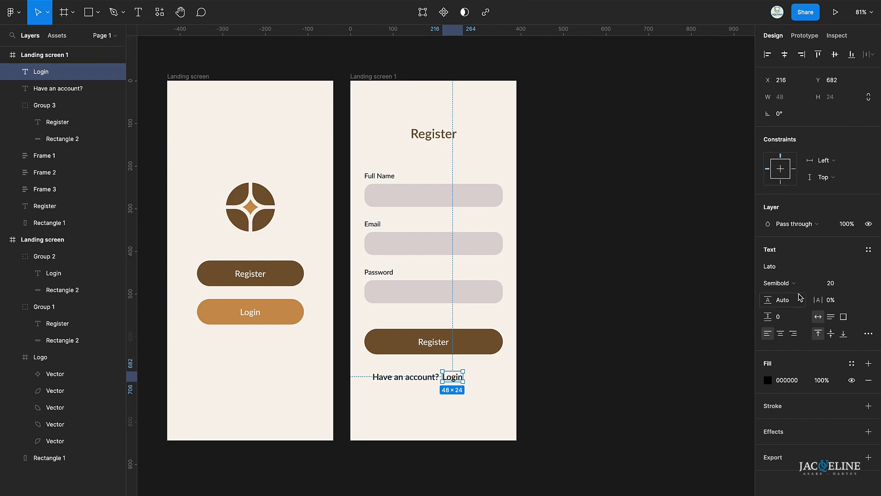
Set the font weight of the "Have an account?" text to Medium
{"action": "left_click", "coordinate": [426, 378]}
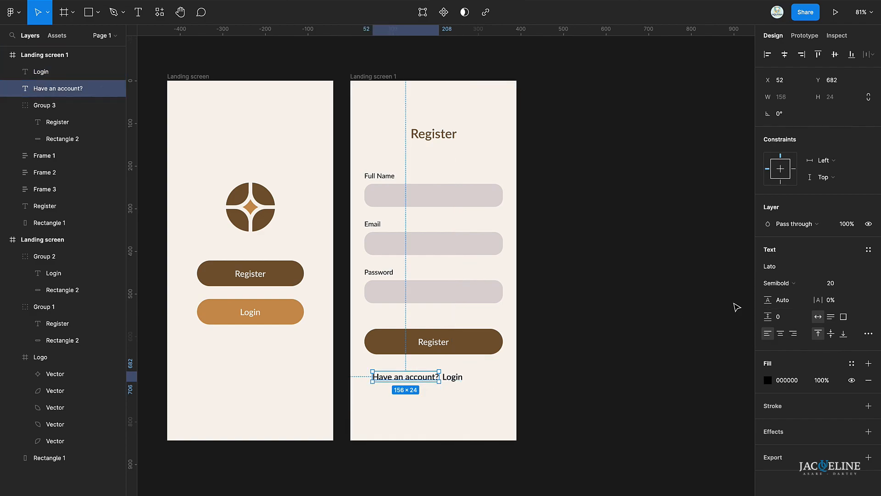
{"action": "left_click", "coordinate": [795, 283]}
{"action": "left_click", "coordinate": [797, 258]}
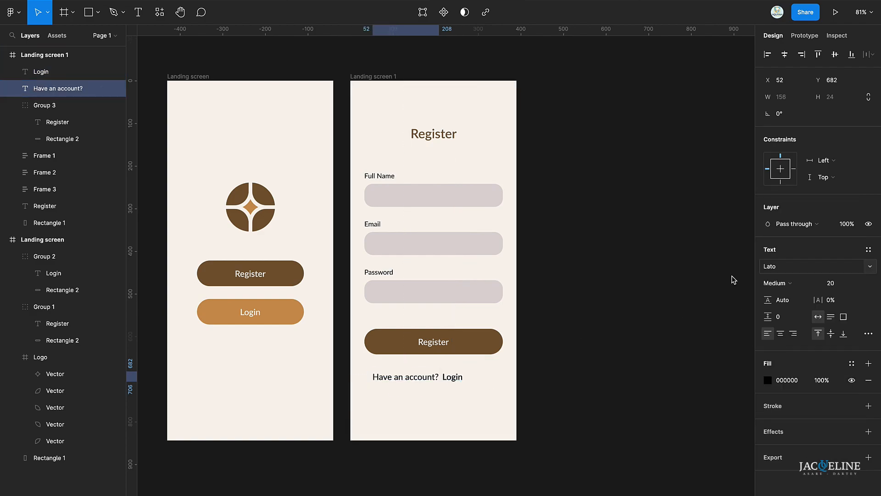
Colour the "Login" text beside "Have an account?" with the document's light brown CA9352 and set its weight to Bold
{"action": "left_click", "coordinate": [456, 378]}
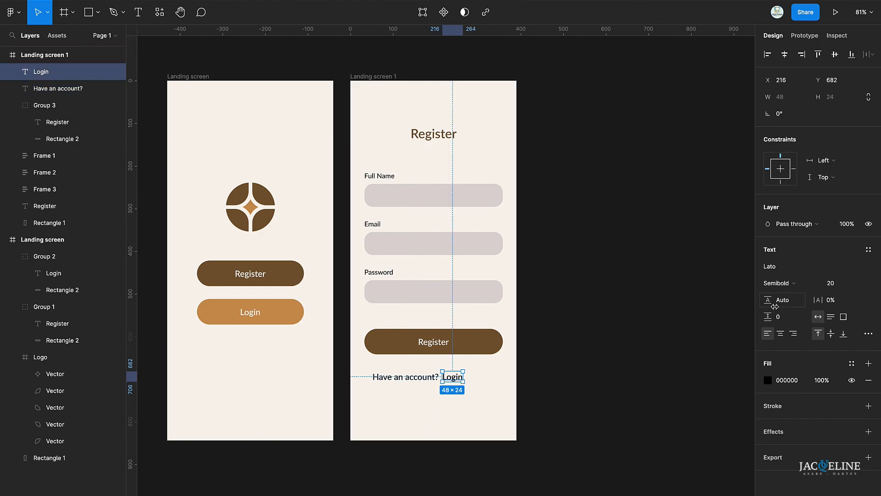
{"action": "left_click", "coordinate": [768, 380]}
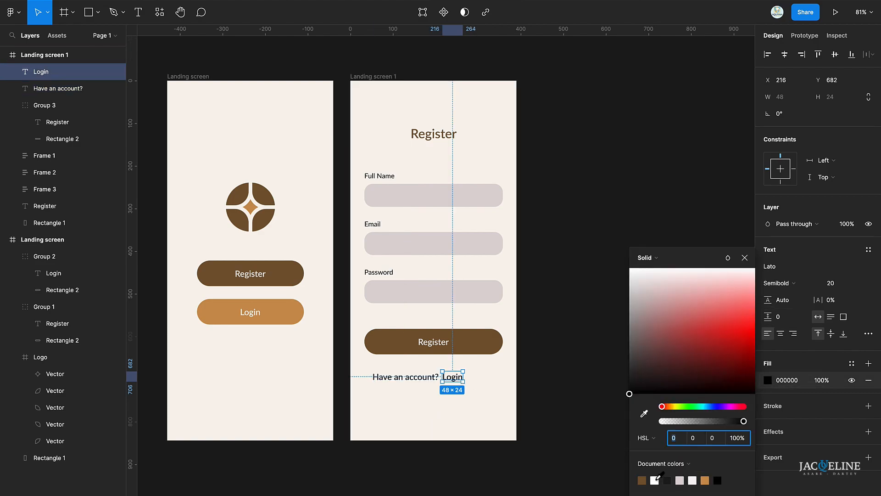
{"action": "left_click", "coordinate": [707, 479]}
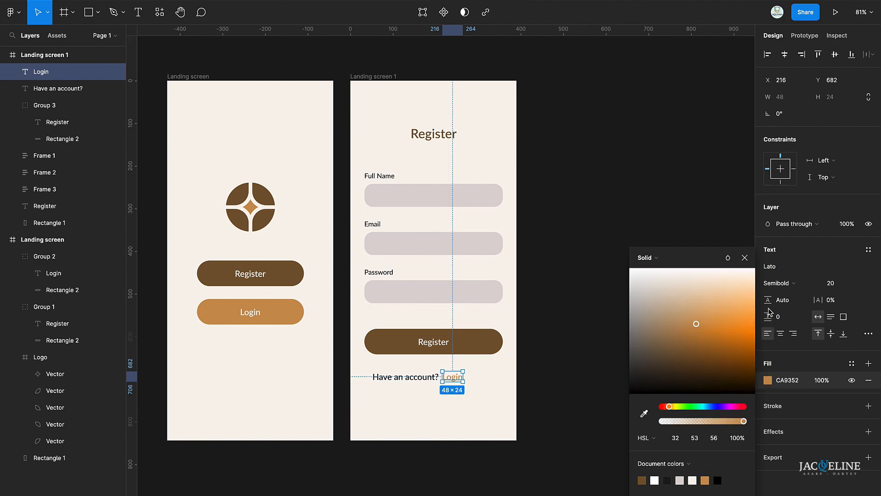
{"action": "left_click", "coordinate": [777, 283]}
{"action": "left_click", "coordinate": [778, 291]}
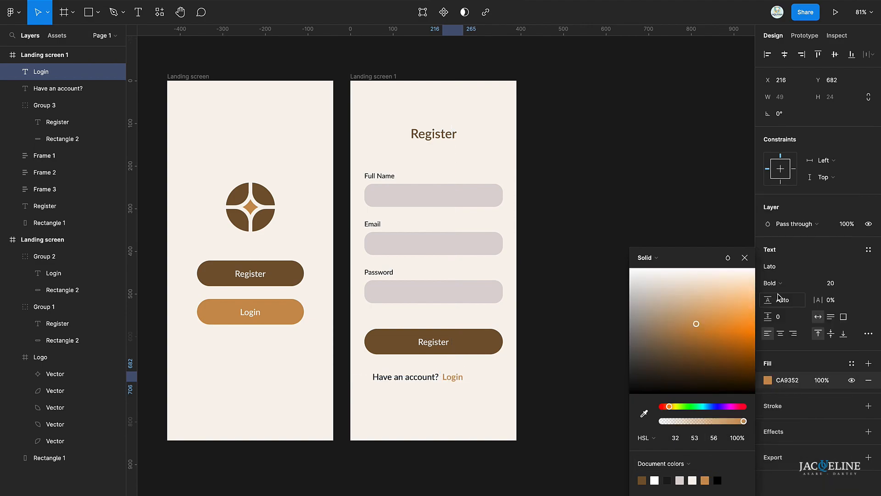
{"action": "left_click", "coordinate": [745, 257]}
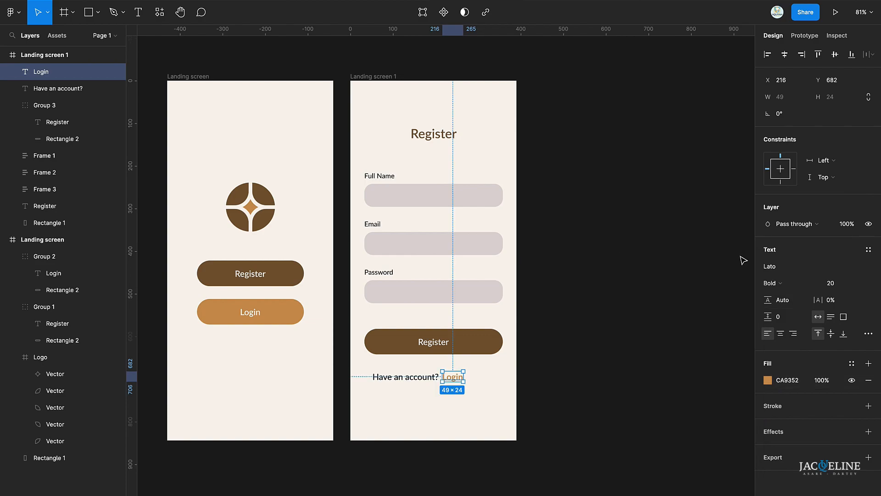
Set "Have an account?" and its "Login" text to font size 17 and move both to start at about X 89
{"action": "left_click", "coordinate": [427, 378], "text": "shift"}
{"action": "left_click", "coordinate": [835, 325]}
{"action": "type", "text": "18"}
{"action": "key", "text": "Return"}
{"action": "key", "text": "Down"}
{"action": "left_click_drag", "start_coordinate": [768, 130], "coordinate": [748, 132]}
{"action": "left_click_drag", "start_coordinate": [419, 382], "coordinate": [433, 382]}
Set the horizontal spacing between "Have an account?" and "Login" to 5
{"action": "left_click", "coordinate": [781, 131]}
{"action": "type", "text": "9"}
{"action": "key", "text": "Return"}
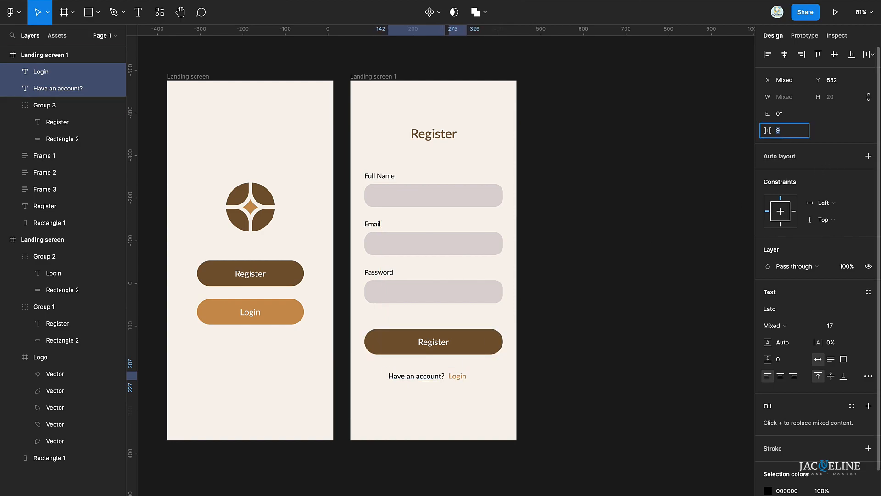
{"action": "type", "text": "5"}
{"action": "key", "text": "Return"}
{"action": "left_click", "coordinate": [459, 404]}
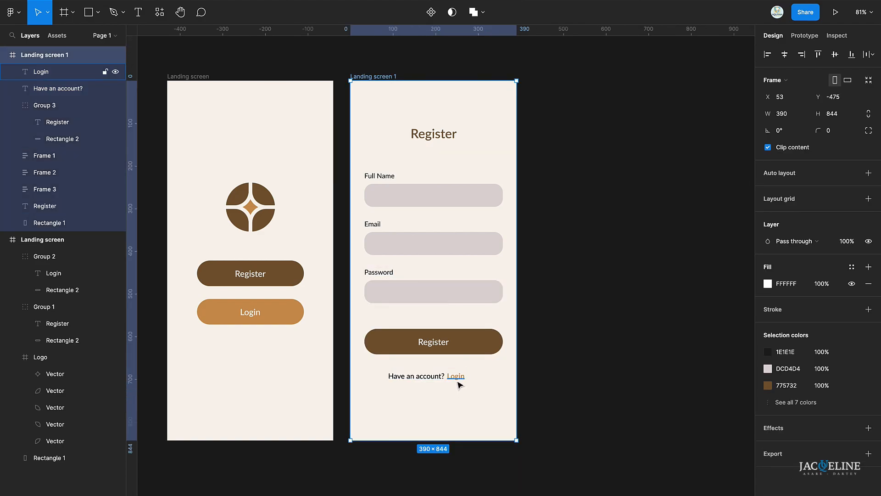
Combine "Have an account?" and "Login" into one horizontal auto layout frame
{"action": "left_click", "coordinate": [457, 381]}
{"action": "left_click", "coordinate": [435, 377], "text": "shift"}
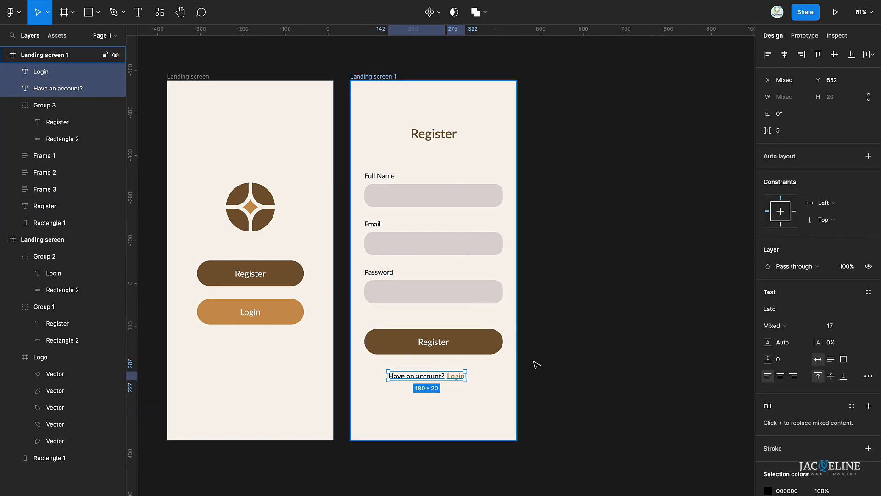
{"action": "left_click", "coordinate": [868, 156]}
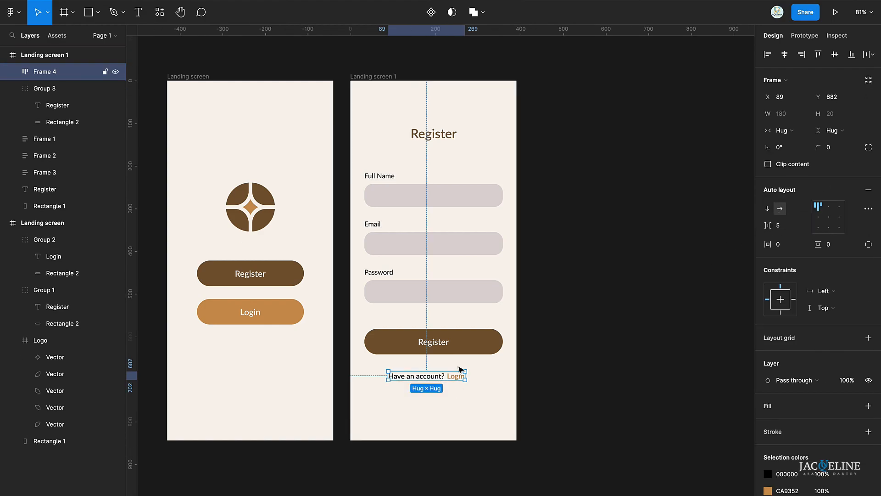
{"action": "key", "text": "alt"}
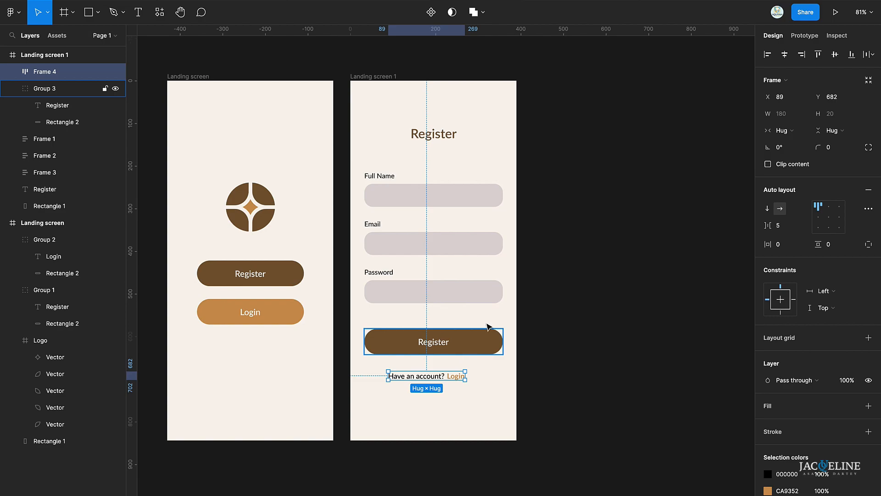
Preview the Register screen as a prototype, then return to the design
{"action": "left_click", "coordinate": [377, 77]}
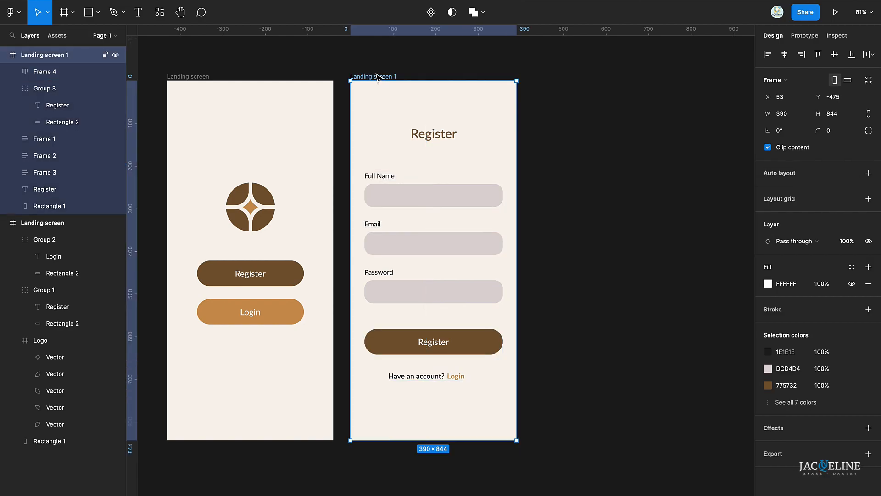
{"action": "left_click", "coordinate": [836, 13]}
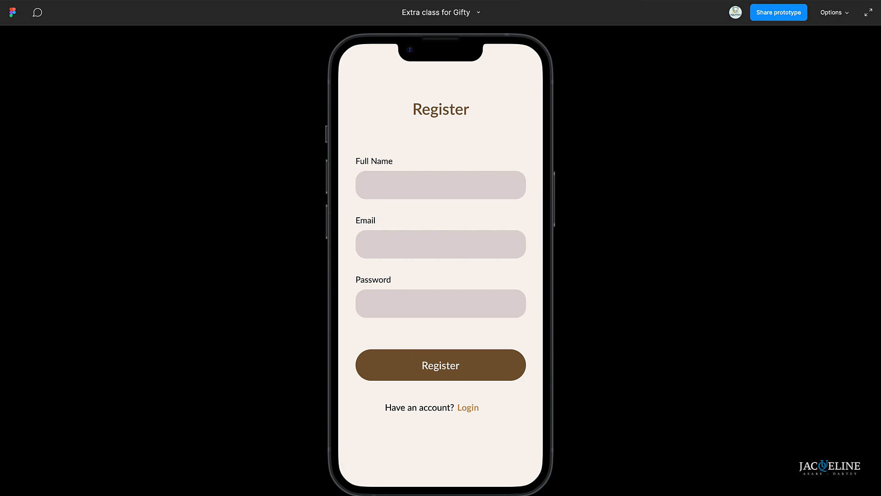
{"action": "key", "text": "Escape"}
Centre the login prompt frame horizontally on the Register screen
{"action": "left_click", "coordinate": [456, 378]}
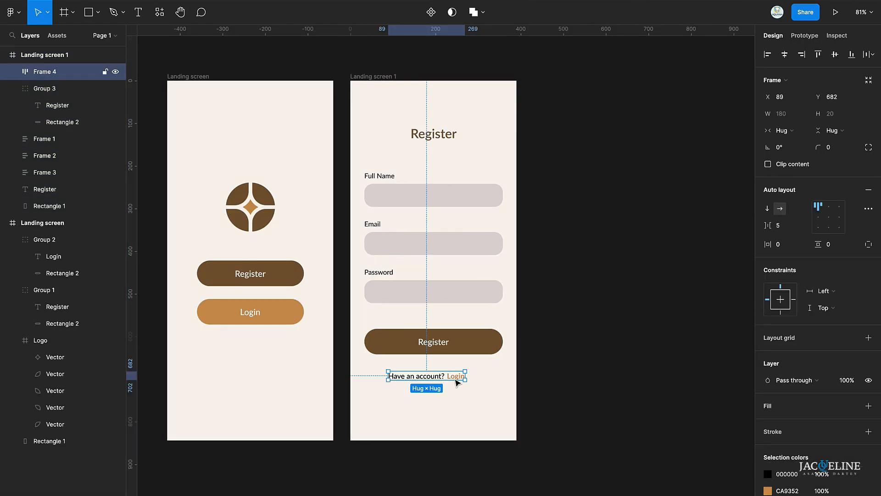
{"action": "left_click", "coordinate": [785, 54]}
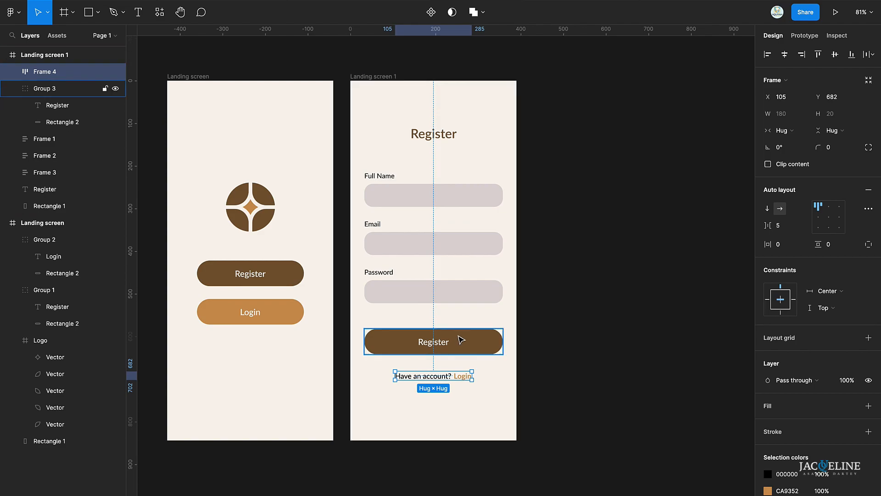
{"action": "left_click", "coordinate": [544, 112]}
Duplicate the Register screen and delete the Full Name field with its label from the copy
{"action": "scroll", "coordinate": [496, 97], "scroll_direction": "right", "scroll_amount": 1}
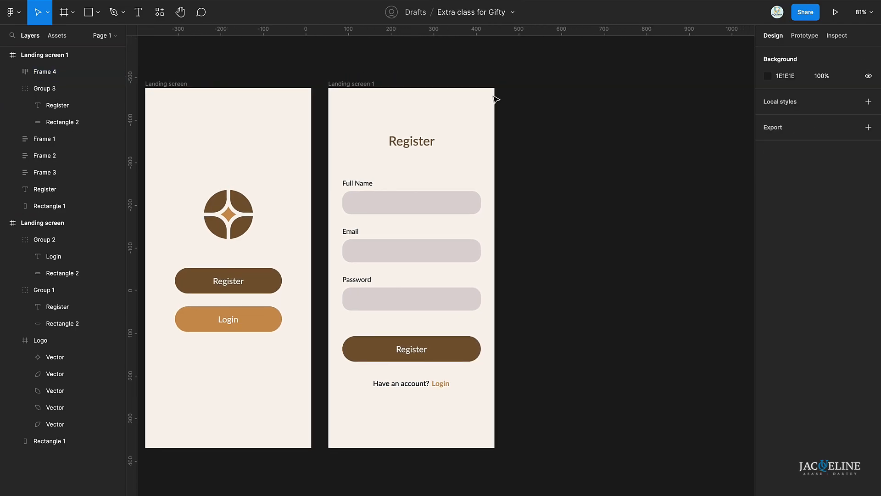
{"action": "left_click", "coordinate": [339, 85]}
{"action": "key", "text": "ctrl+d"}
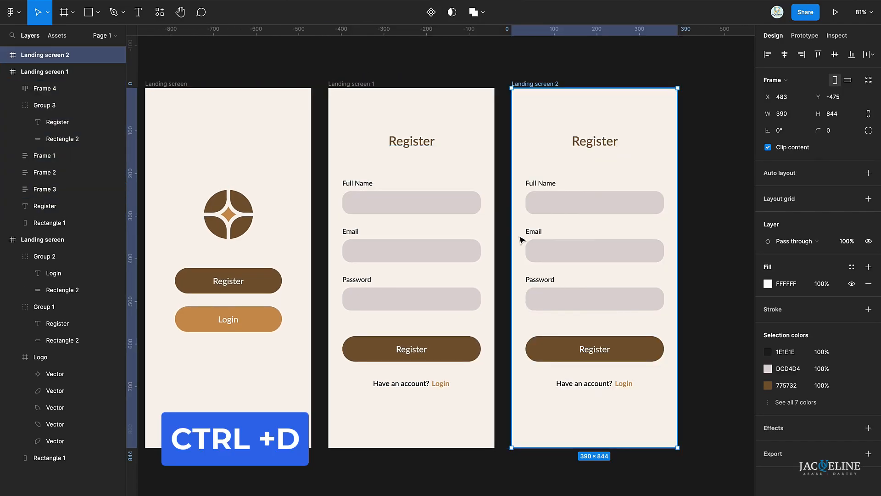
{"action": "scroll", "coordinate": [523, 234], "scroll_direction": "right", "scroll_amount": 1}
{"action": "left_click", "coordinate": [541, 191]}
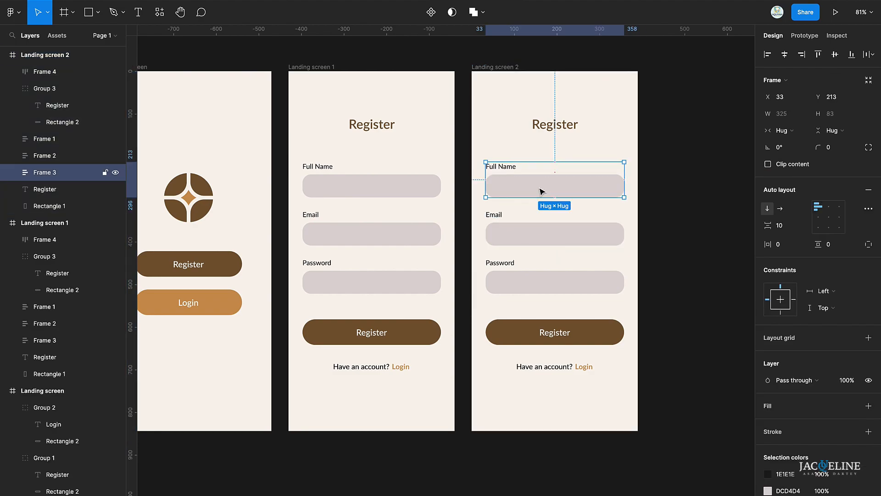
{"action": "key", "text": "Delete"}
Change the duplicated screen's heading to "Login"
{"action": "double_click", "coordinate": [551, 122]}
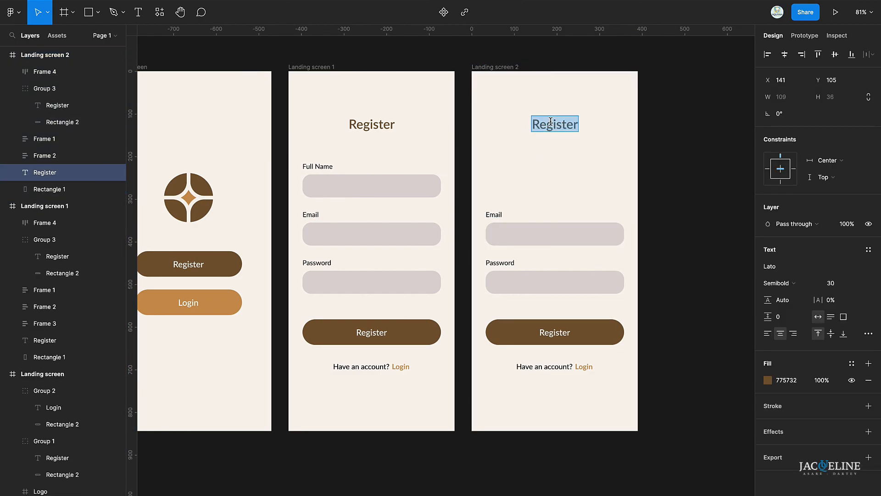
{"action": "type", "text": "Login"}
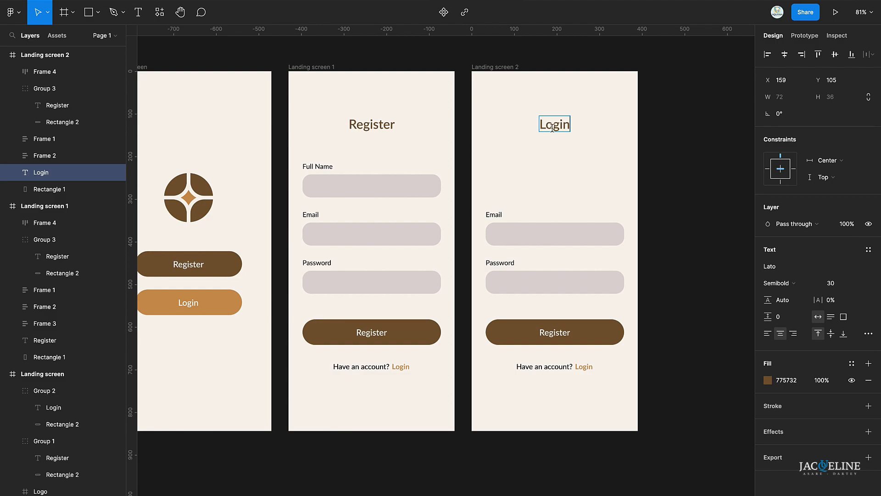
{"action": "key", "text": "Escape"}
Move the Email and Password fields, the button and the account prompt together up by about 114 to fill the gap under the Login heading
{"action": "left_click", "coordinate": [531, 236]}
{"action": "left_click", "coordinate": [530, 295], "text": "shift"}
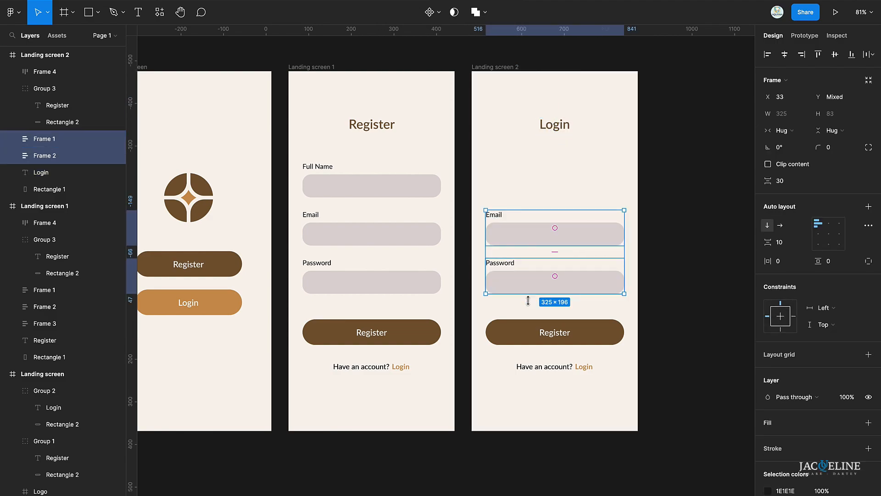
{"action": "left_click", "coordinate": [540, 335], "text": "shift"}
{"action": "left_click", "coordinate": [542, 365], "text": "shift"}
{"action": "left_click_drag", "start_coordinate": [542, 331], "coordinate": [537, 286]}
Change the Login screen's button label to "Login", centre-align its text and centre it horizontally within the button
{"action": "double_click", "coordinate": [556, 289]}
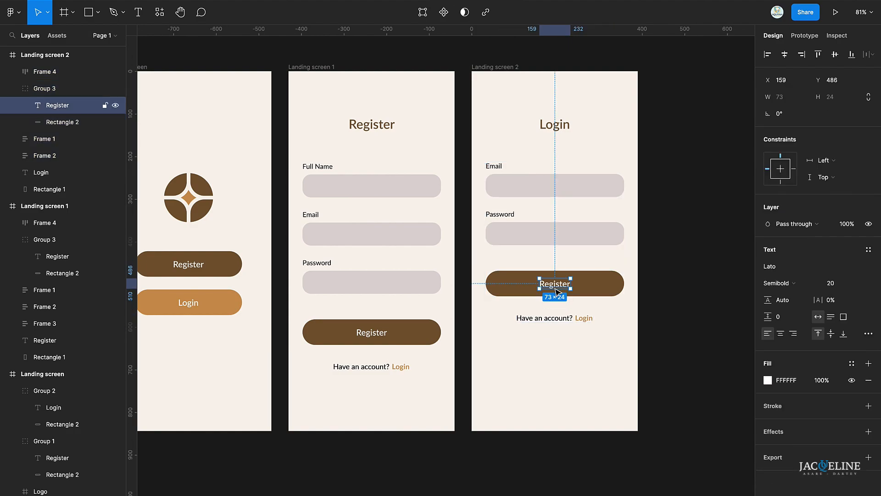
{"action": "double_click", "coordinate": [556, 290]}
{"action": "type", "text": "Login"}
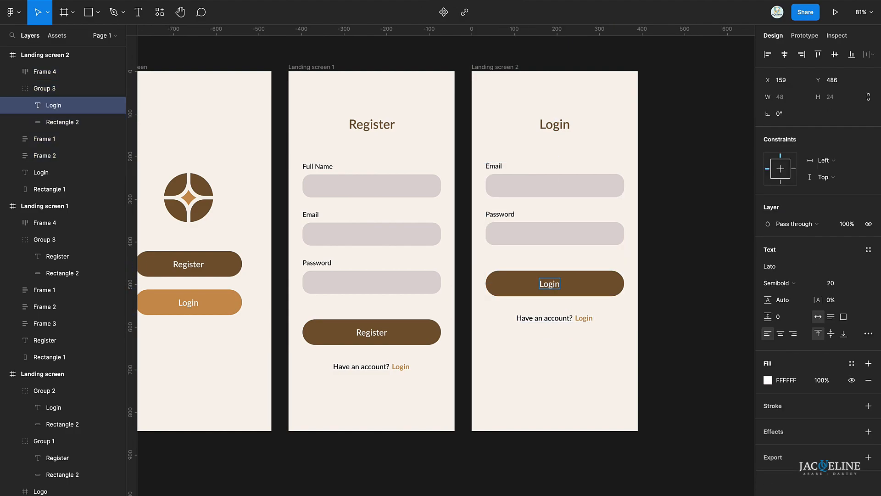
{"action": "key", "text": "Escape"}
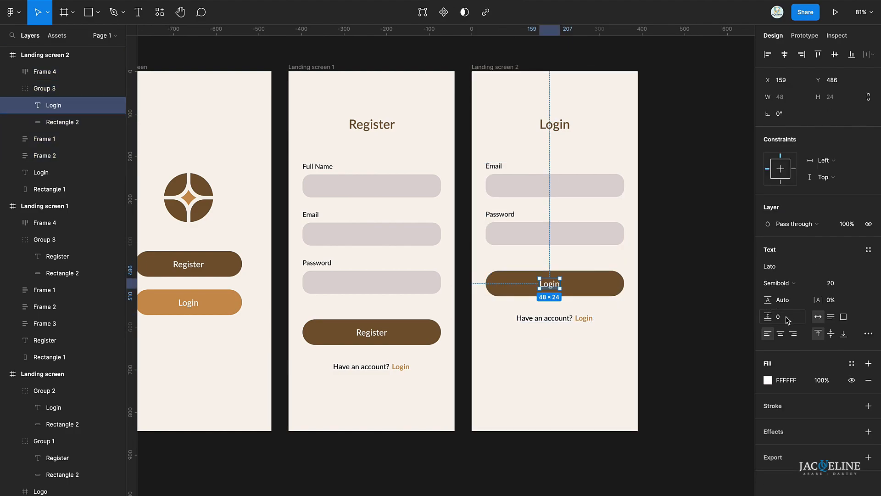
{"action": "left_click", "coordinate": [780, 333]}
{"action": "left_click", "coordinate": [613, 284], "text": "shift"}
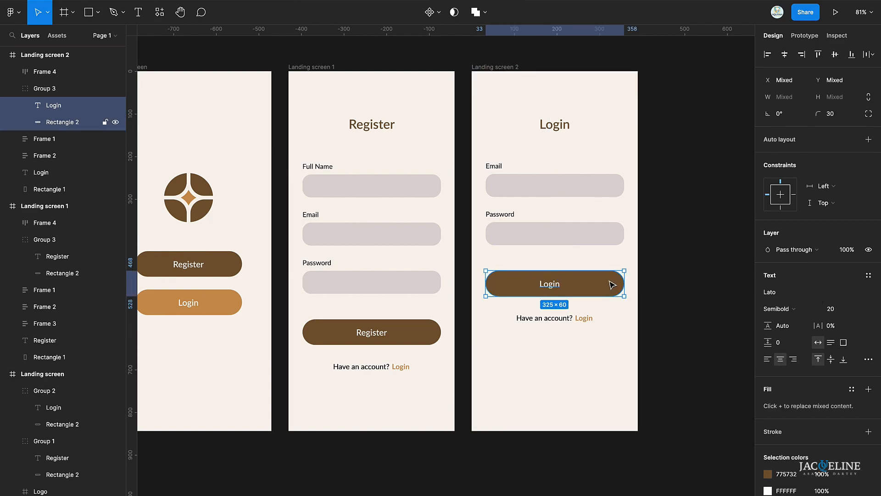
{"action": "left_click", "coordinate": [688, 246]}
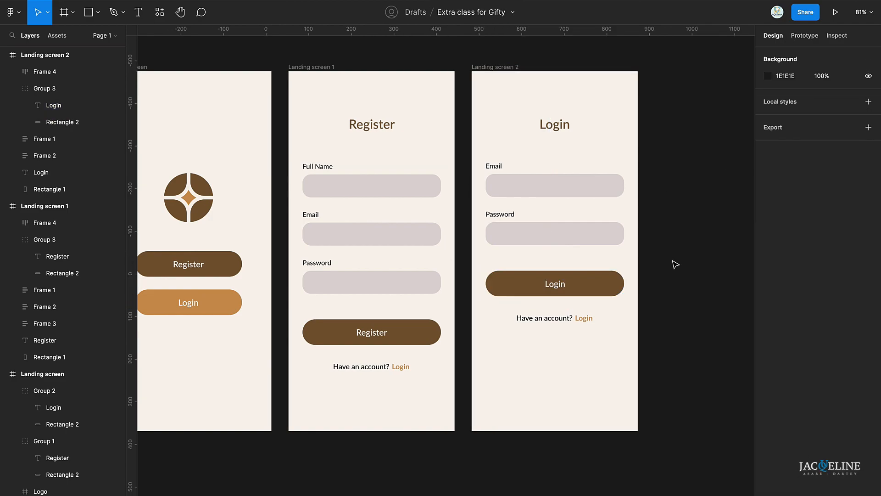
Change the Login screen's prompt text to "Don't have an account?"
{"action": "left_click", "coordinate": [520, 318]}
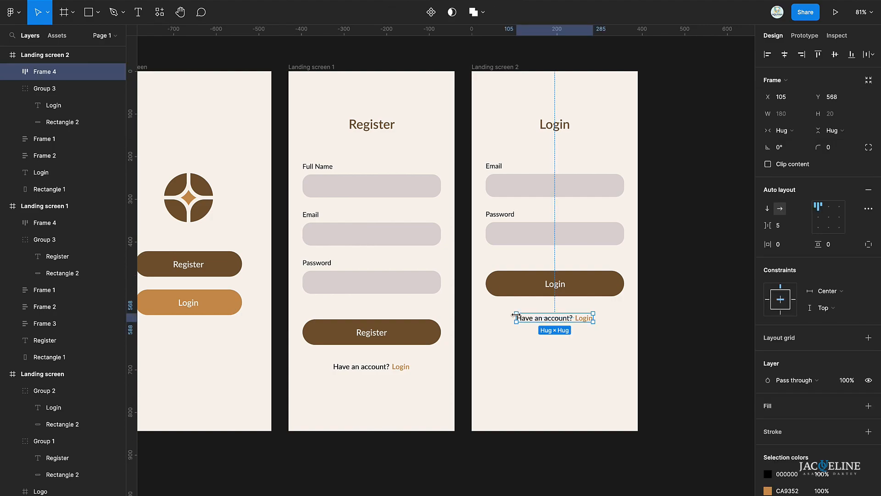
{"action": "left_click", "coordinate": [520, 318]}
{"action": "double_click", "coordinate": [521, 319]}
{"action": "key", "text": "Left"}
{"action": "type", "text": "Don"}
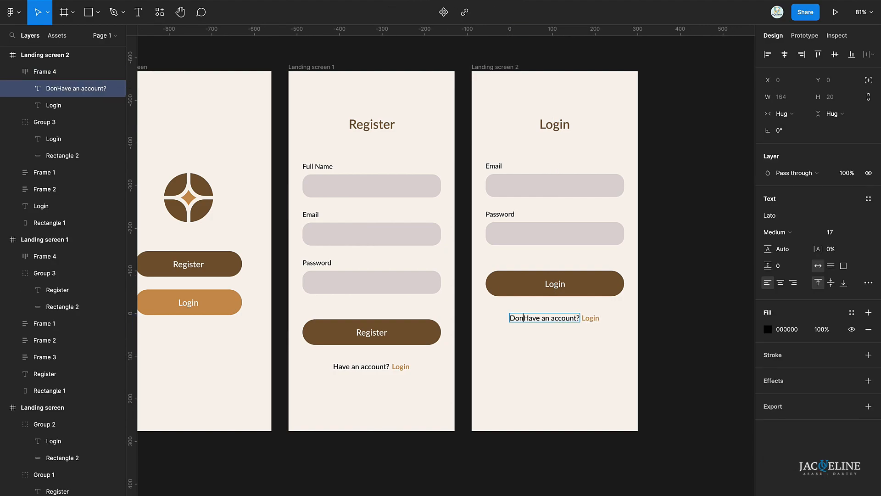
{"action": "type", "text": "'t"}
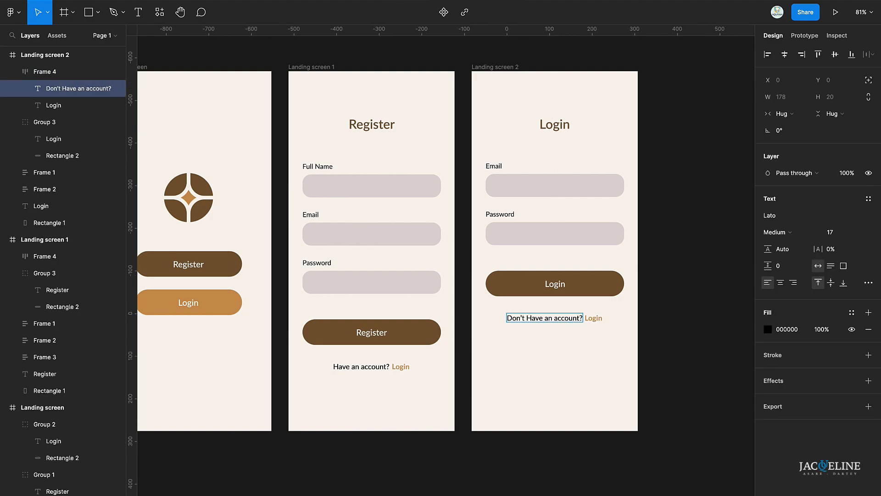
{"action": "key", "text": "Delete"}
{"action": "type", "text": "h"}
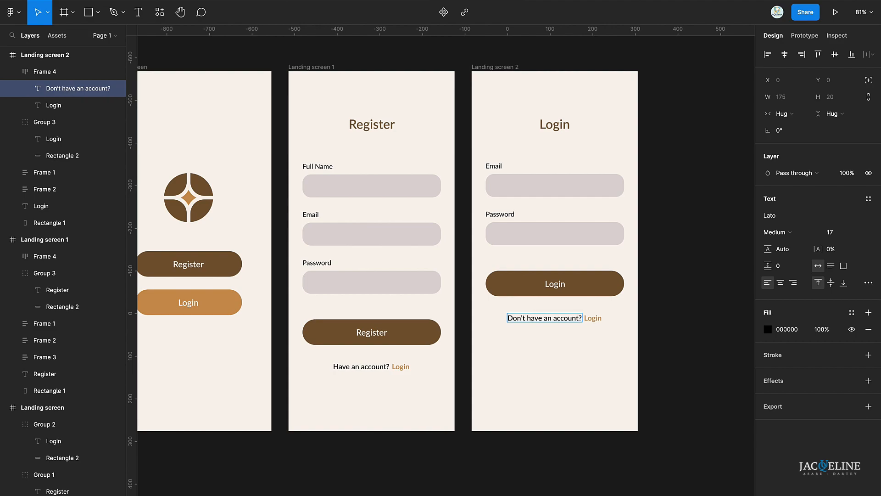
Change the light brown "Login" text beside "Don't have an account?" to "Register"
{"action": "double_click", "coordinate": [598, 318]}
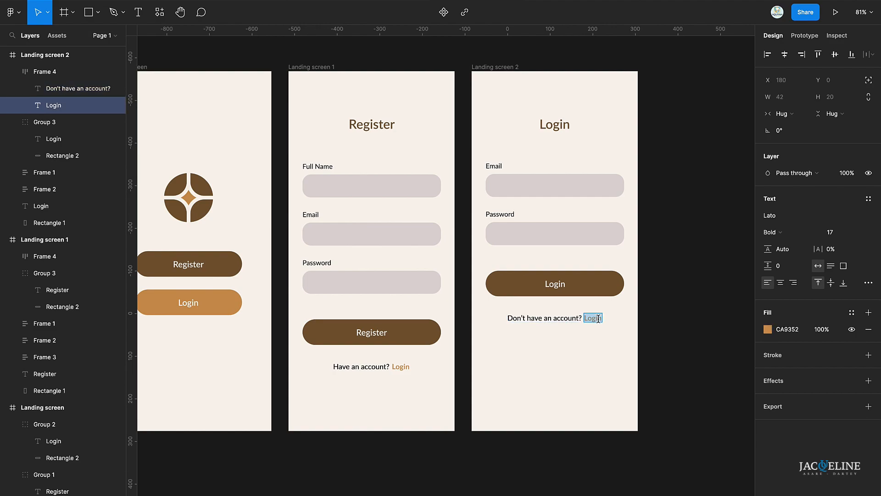
{"action": "type", "text": "Register"}
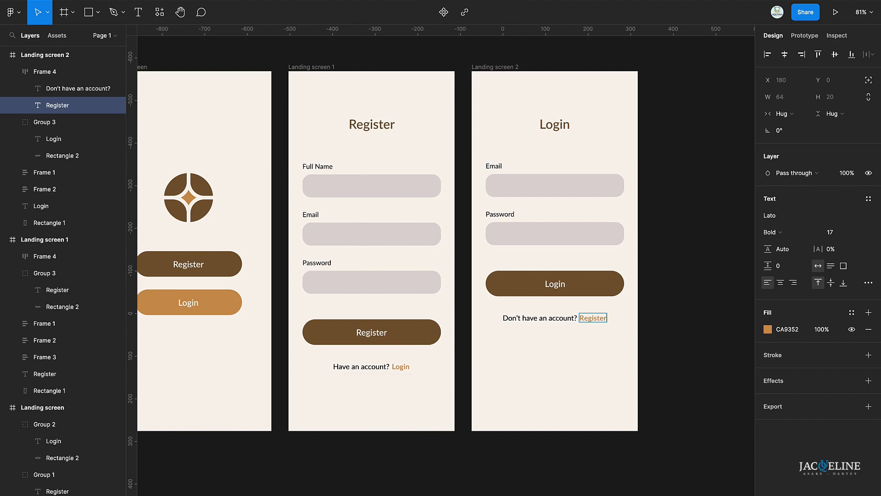
{"action": "left_click", "coordinate": [678, 349]}
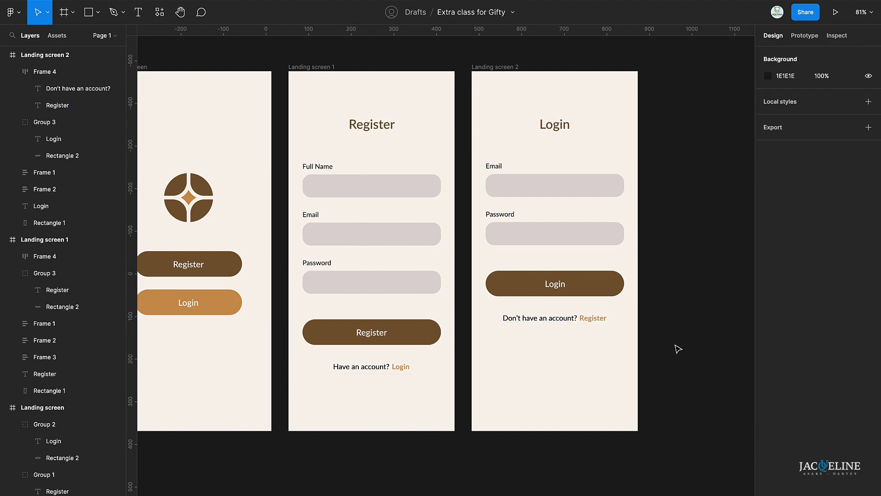
{"action": "double_click", "coordinate": [555, 288]}
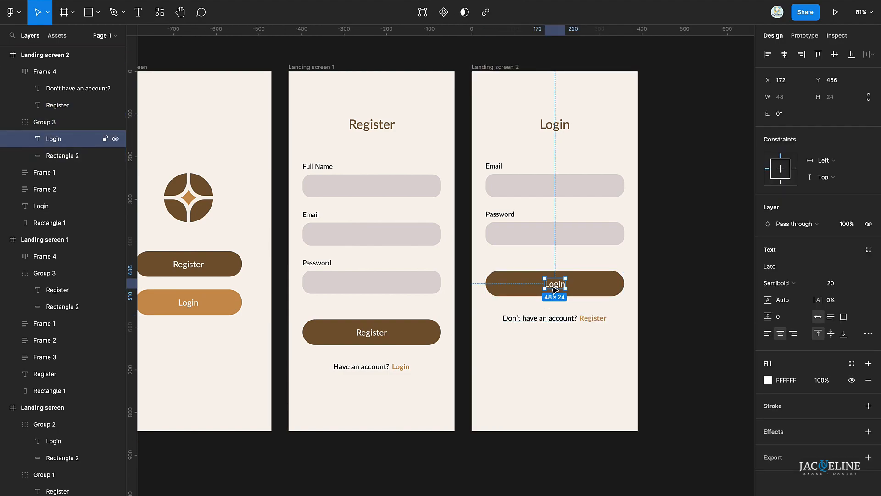
{"action": "left_click", "coordinate": [573, 378]}
{"action": "scroll", "coordinate": [573, 378], "scroll_direction": "down", "scroll_amount": 5, "text": "ctrl"}
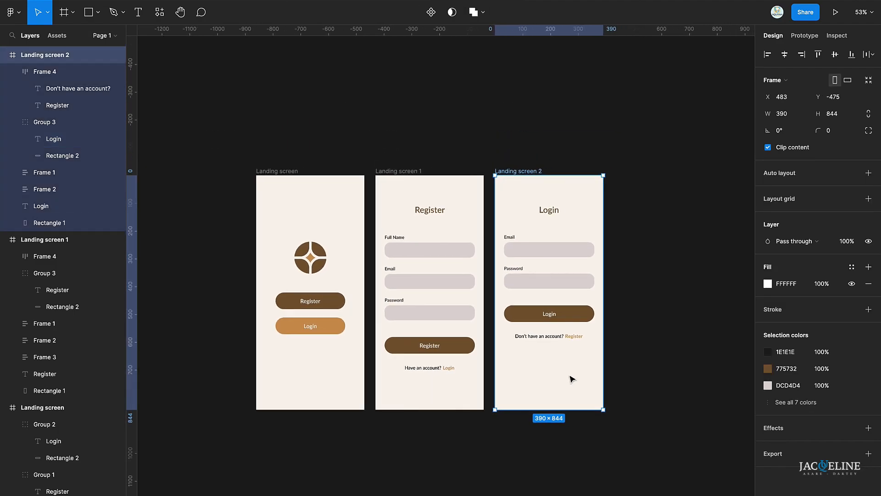
{"action": "scroll", "coordinate": [573, 378], "scroll_direction": "right", "scroll_amount": 2}
{"action": "left_click", "coordinate": [573, 379]}
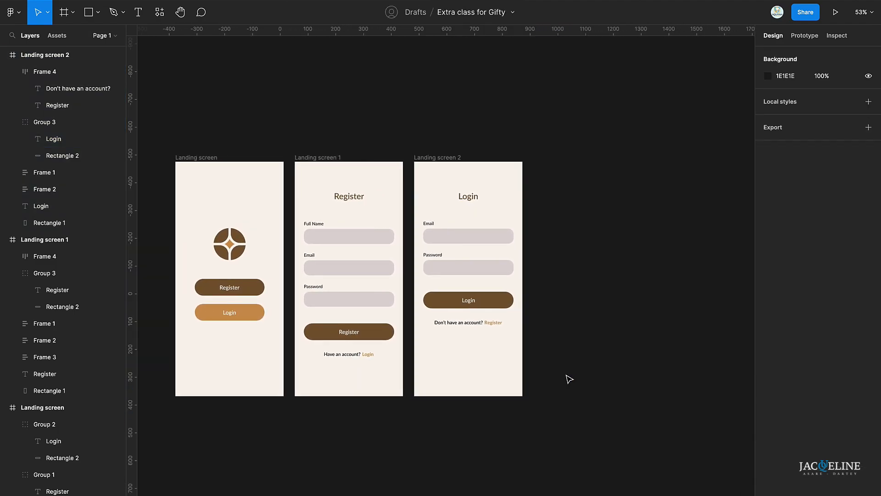
Duplicate the Login screen frame and rename the copy "Home"
{"action": "left_click", "coordinate": [427, 166]}
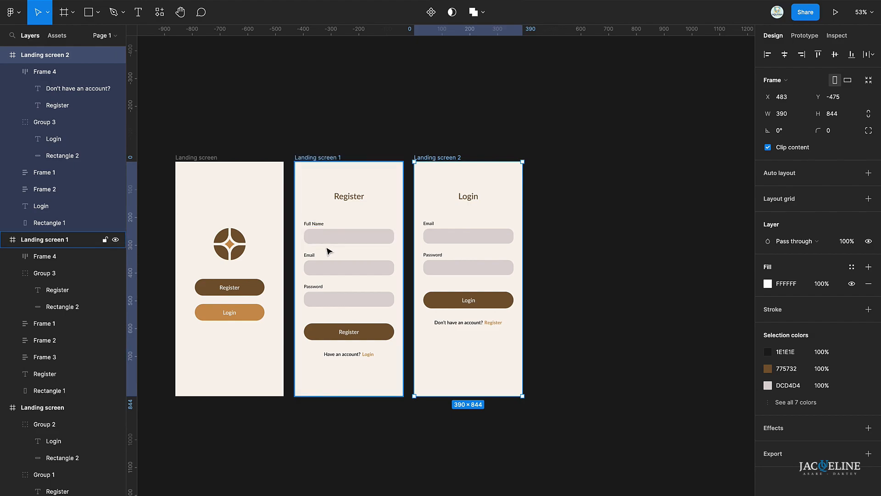
{"action": "scroll", "coordinate": [328, 250], "scroll_direction": "left", "scroll_amount": 2}
{"action": "scroll", "coordinate": [329, 250], "scroll_direction": "down", "scroll_amount": 2}
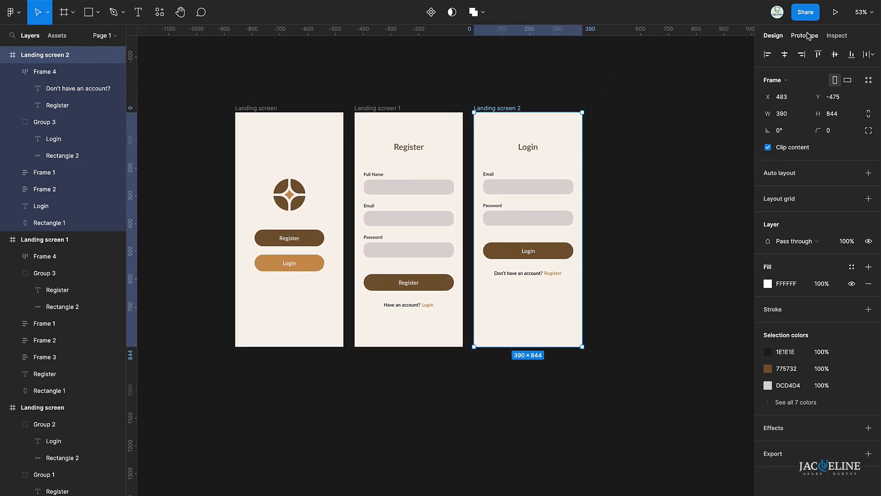
{"action": "scroll", "coordinate": [538, 199], "scroll_direction": "right", "scroll_amount": 2}
{"action": "scroll", "coordinate": [538, 200], "scroll_direction": "up", "scroll_amount": 1}
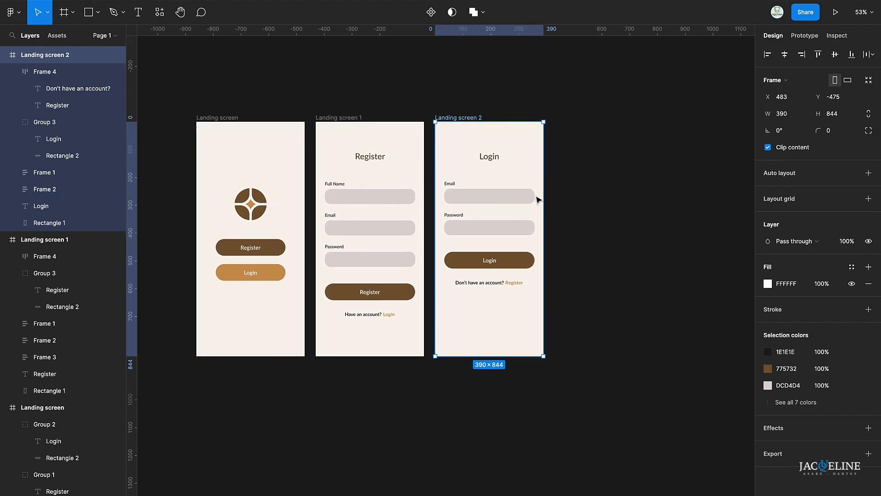
{"action": "key", "text": "ctrl+d"}
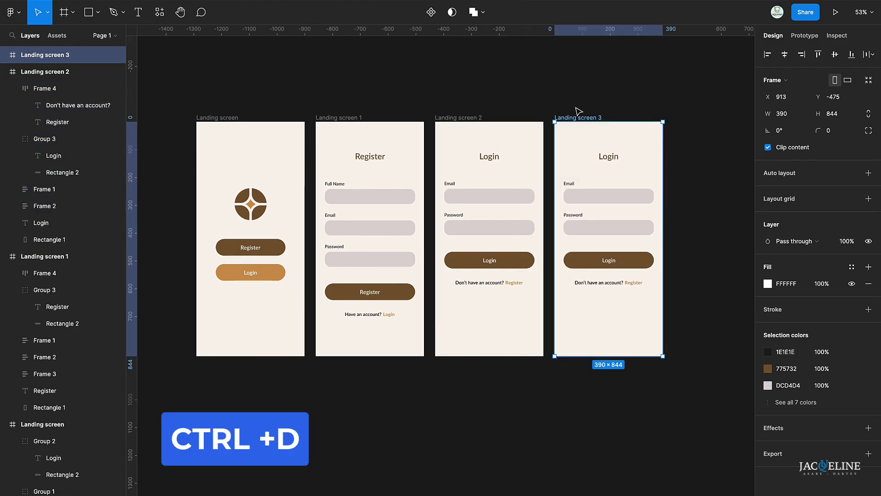
{"action": "double_click", "coordinate": [585, 118]}
{"action": "type", "text": "Home"}
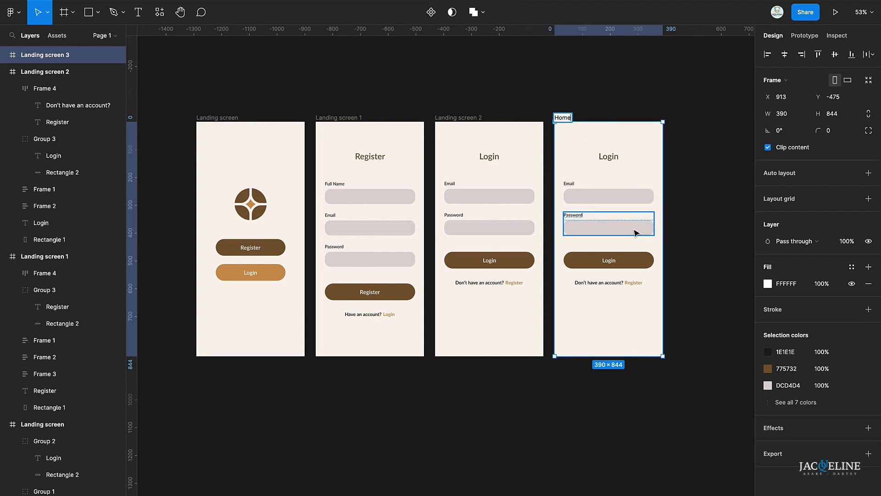
Delete the account prompt, Login button, both input fields and the Login heading from the Home screen, keeping its background rectangle
{"action": "scroll", "coordinate": [637, 233], "scroll_direction": "up", "scroll_amount": 5, "text": "ctrl"}
{"action": "scroll", "coordinate": [638, 232], "scroll_direction": "down", "scroll_amount": 3, "text": "ctrl"}
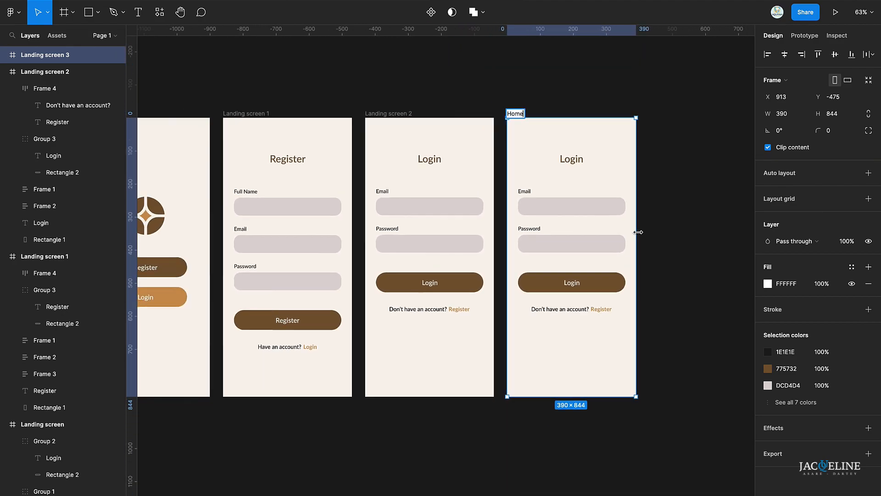
{"action": "left_click", "coordinate": [575, 319]}
{"action": "key", "text": "Delete"}
{"action": "left_click", "coordinate": [565, 287]}
{"action": "key", "text": "Delete"}
{"action": "left_click", "coordinate": [562, 250]}
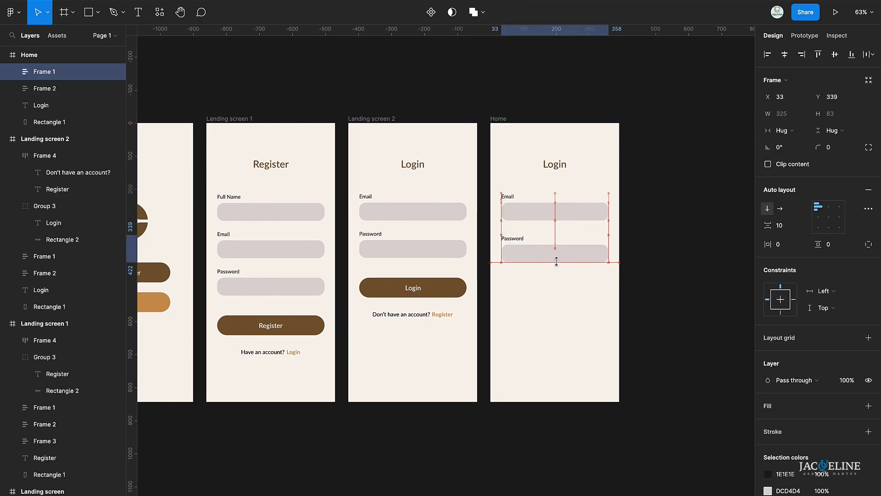
{"action": "key", "text": "Delete"}
{"action": "left_click", "coordinate": [541, 205]}
{"action": "key", "text": "Delete"}
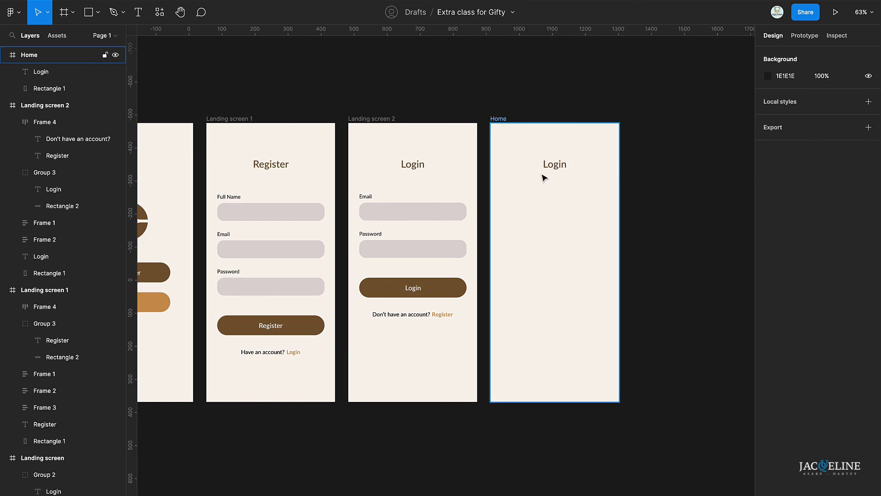
{"action": "left_click", "coordinate": [552, 164]}
{"action": "key", "text": "Delete"}
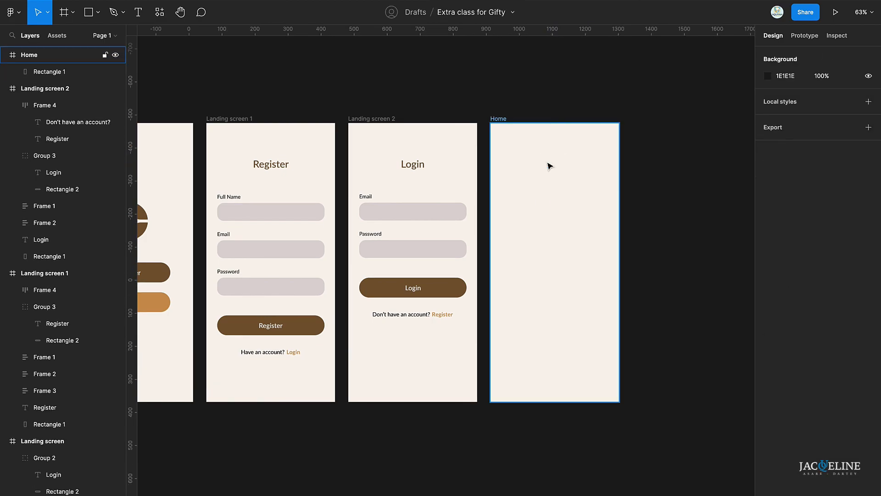
Copy the Login heading onto the Home screen and change its text to "You Have Logged In!"
{"action": "left_click", "coordinate": [413, 166]}
{"action": "key", "text": "ctrl+d"}
{"action": "left_click_drag", "start_coordinate": [412, 163], "coordinate": [553, 218]}
{"action": "double_click", "coordinate": [553, 217]}
{"action": "type", "text": "You Hav"}
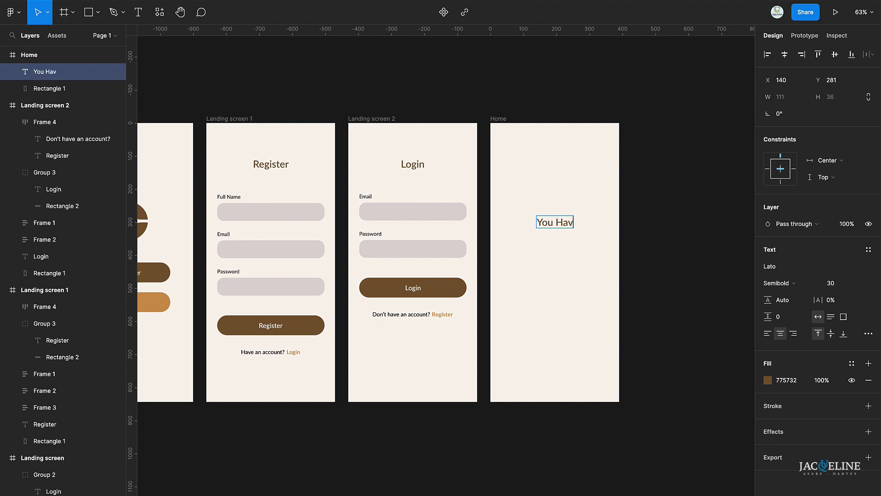
{"action": "type", "text": "e Logge"}
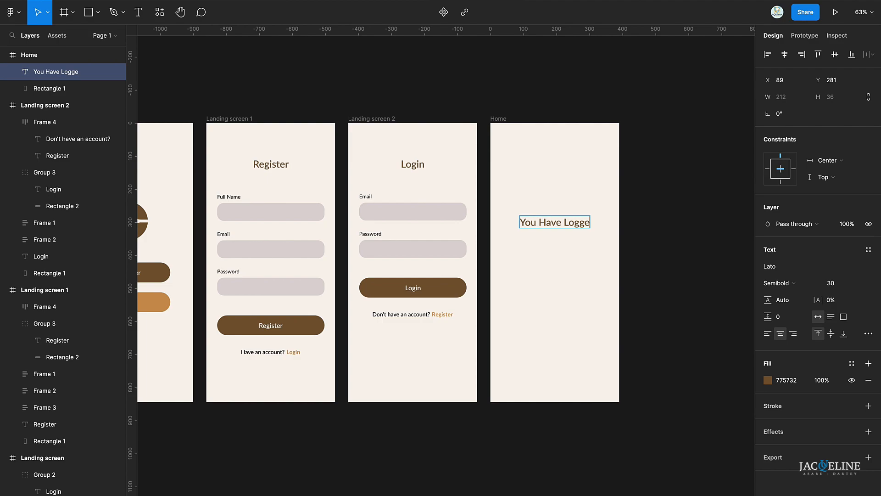
{"action": "type", "text": "d In"}
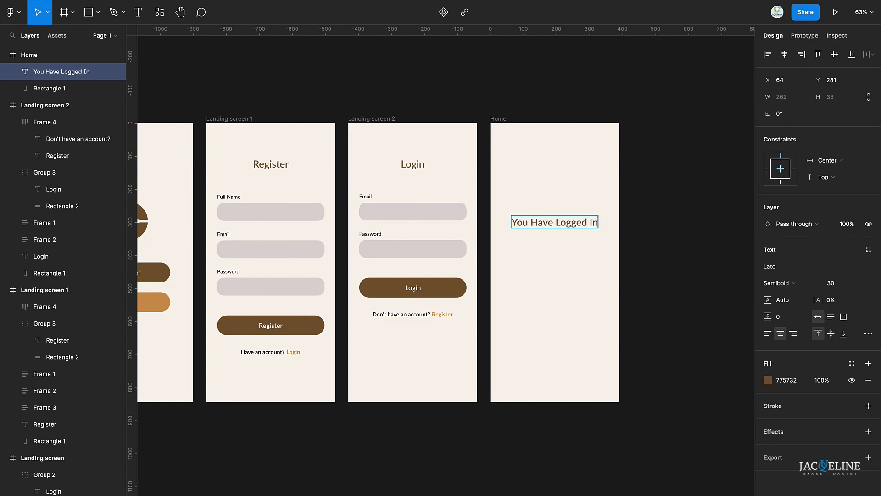
{"action": "type", "text": "!"}
Centre the "You Have Logged In!" text vertically on the Home screen
{"action": "left_click", "coordinate": [776, 283]}
{"action": "left_click", "coordinate": [687, 264]}
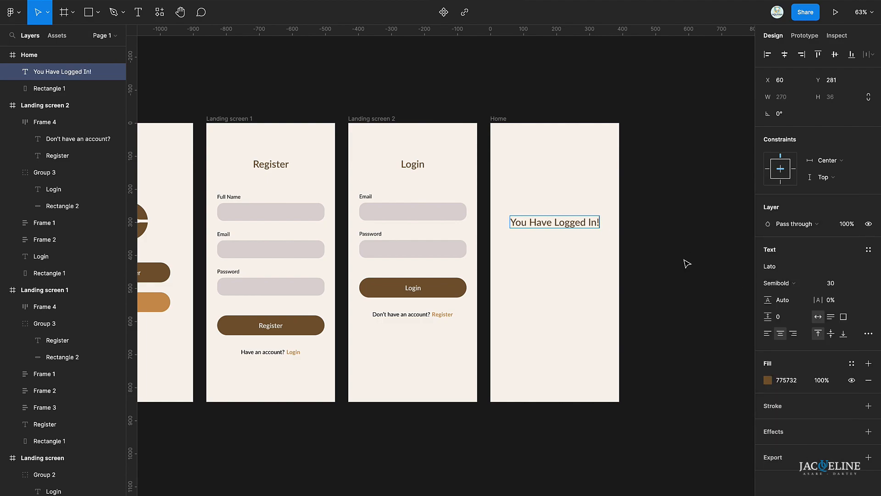
{"action": "left_click", "coordinate": [835, 55]}
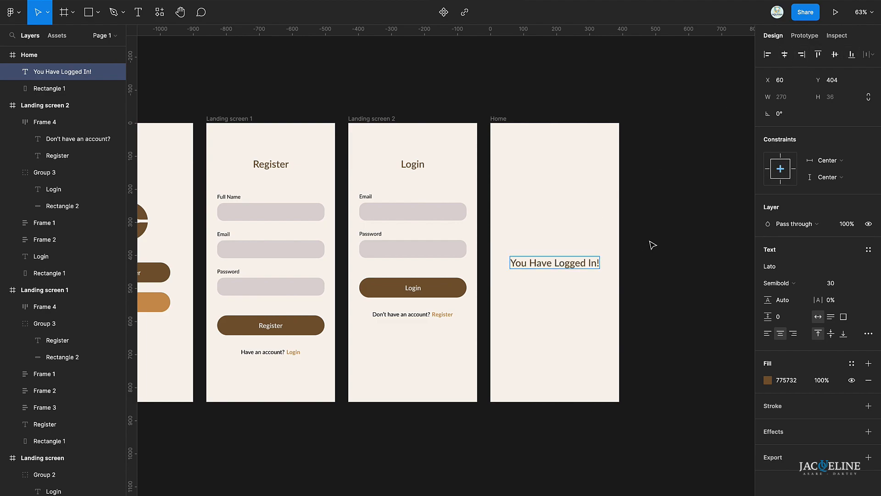
Copy the Login screen's account prompt onto the Home screen, just below "You Have Logged In!"
{"action": "scroll", "coordinate": [653, 245], "scroll_direction": "down", "scroll_amount": 2}
{"action": "scroll", "coordinate": [652, 244], "scroll_direction": "left", "scroll_amount": 1}
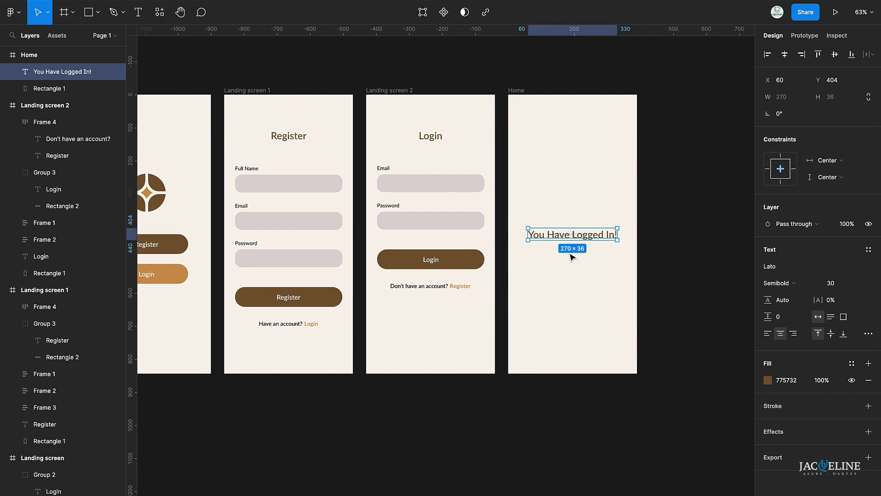
{"action": "left_click", "coordinate": [455, 287]}
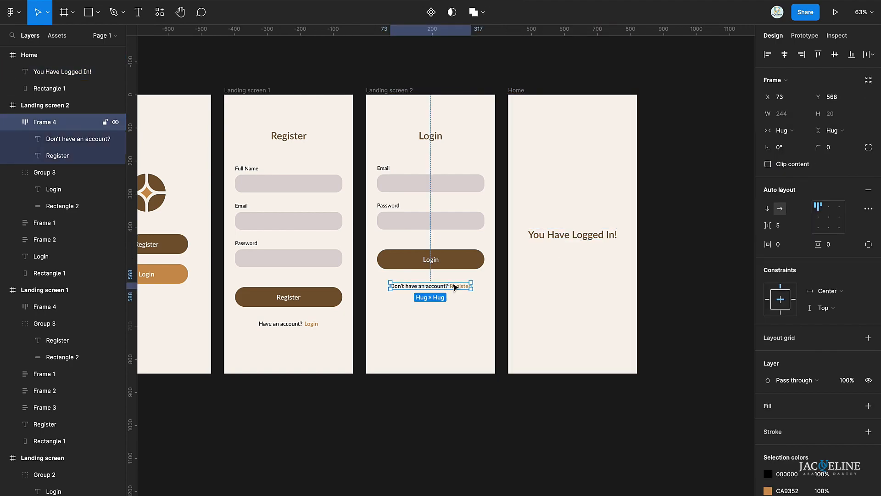
{"action": "key", "text": "ctrl+d"}
{"action": "left_click_drag", "start_coordinate": [455, 286], "coordinate": [575, 265]}
Delete the copied "Don't have an account?" text and move the "Register" text out of its frame, centred below the Home message
{"action": "double_click", "coordinate": [574, 265]}
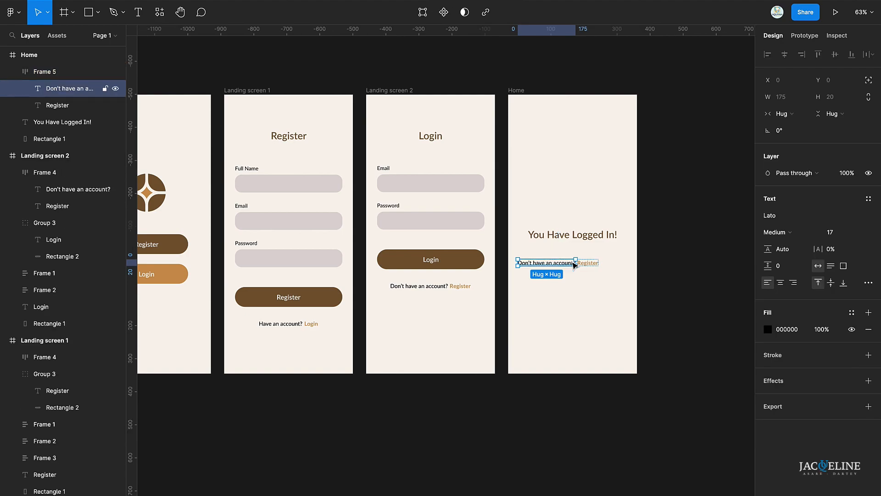
{"action": "scroll", "coordinate": [574, 265], "scroll_direction": "up", "scroll_amount": 3}
{"action": "key", "text": "Delete"}
{"action": "double_click", "coordinate": [558, 265]}
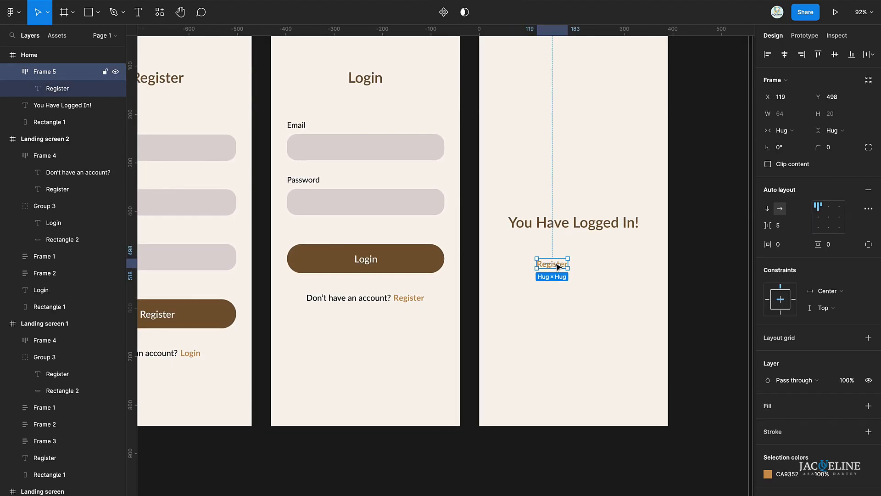
{"action": "left_click_drag", "start_coordinate": [558, 265], "coordinate": [579, 250]}
{"action": "left_click", "coordinate": [571, 310]}
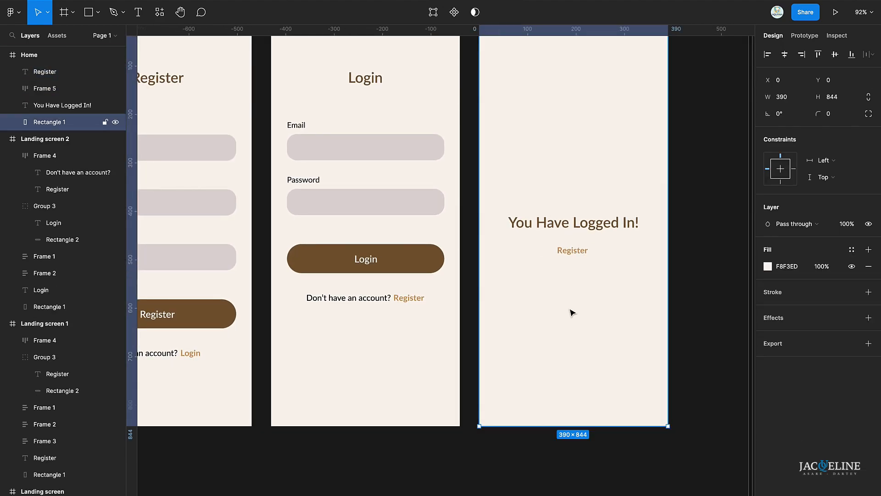
Change the Home screen's "Register" text to "Landing Page" and centre it horizontally on the screen
{"action": "scroll", "coordinate": [571, 311], "scroll_direction": "down", "scroll_amount": 4}
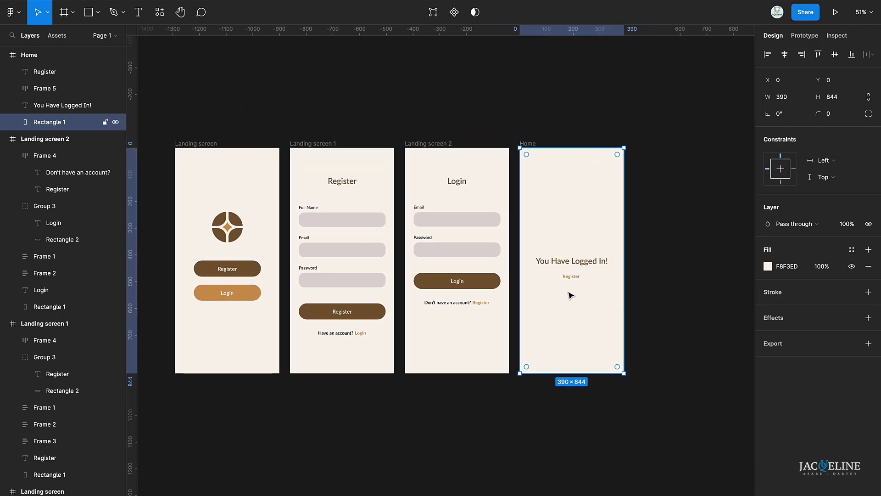
{"action": "scroll", "coordinate": [571, 295], "scroll_direction": "up", "scroll_amount": 2}
{"action": "left_click", "coordinate": [571, 276]}
{"action": "double_click", "coordinate": [570, 275]}
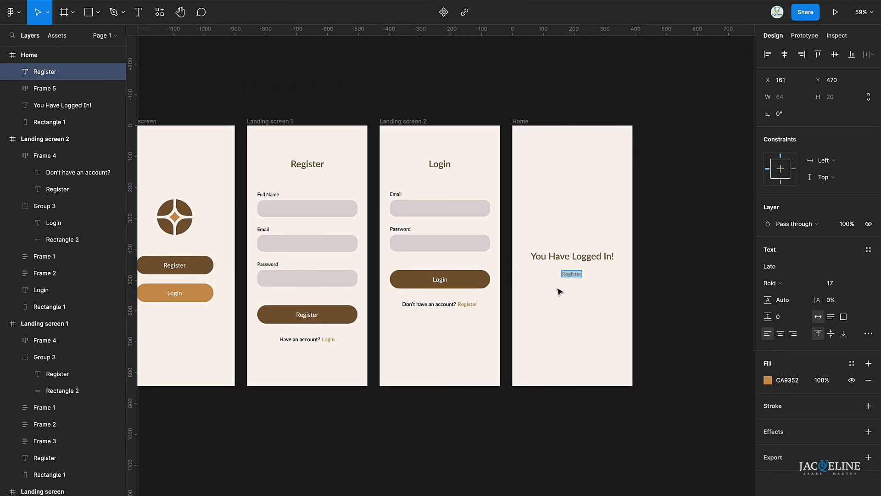
{"action": "type", "text": "Landing Page"}
{"action": "key", "text": "Escape"}
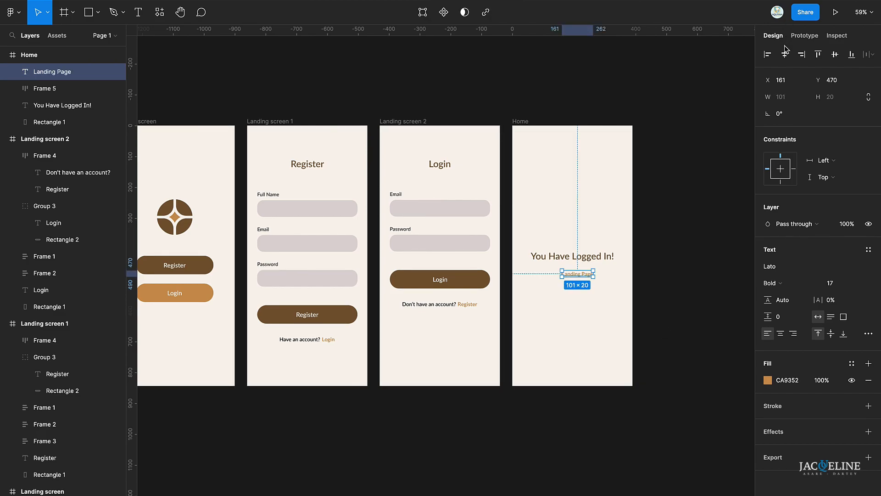
{"action": "left_click", "coordinate": [555, 112]}
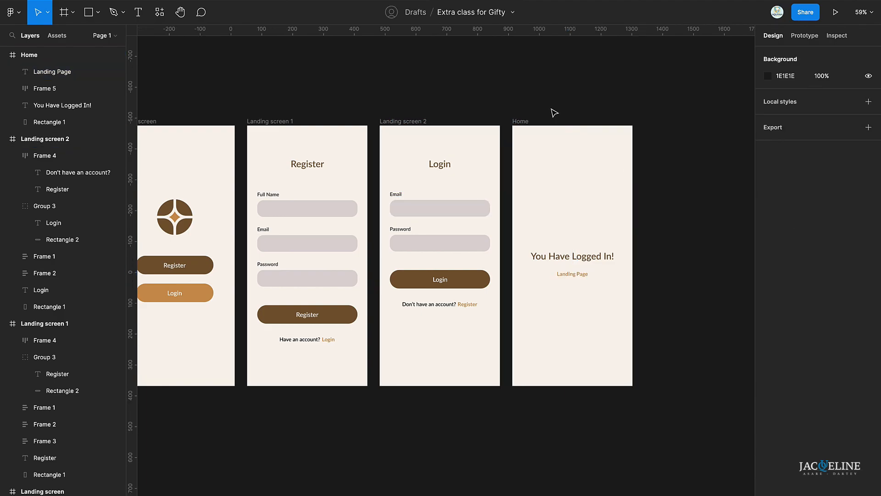
Add an on-tap prototype connection from the landing screen's Register button to the Register screen
{"action": "scroll", "coordinate": [478, 303], "scroll_direction": "left", "scroll_amount": 3}
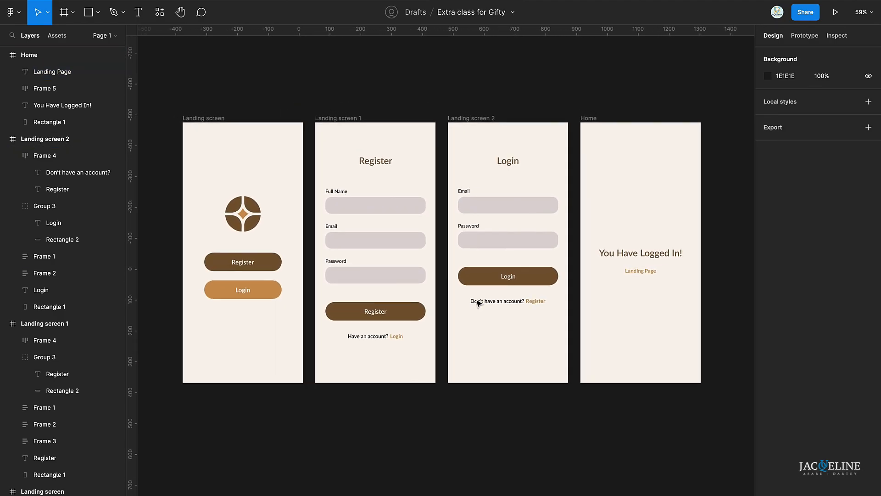
{"action": "left_click", "coordinate": [806, 36]}
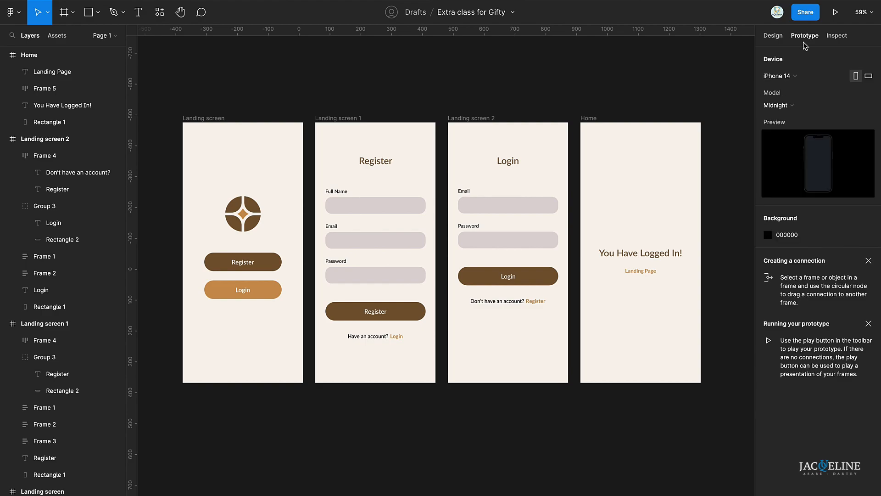
{"action": "left_click", "coordinate": [241, 265]}
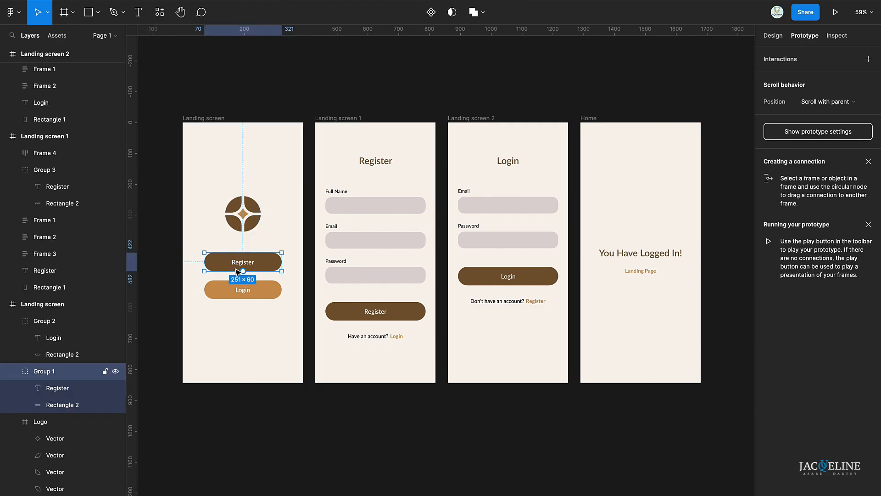
{"action": "left_click_drag", "start_coordinate": [283, 265], "coordinate": [349, 239]}
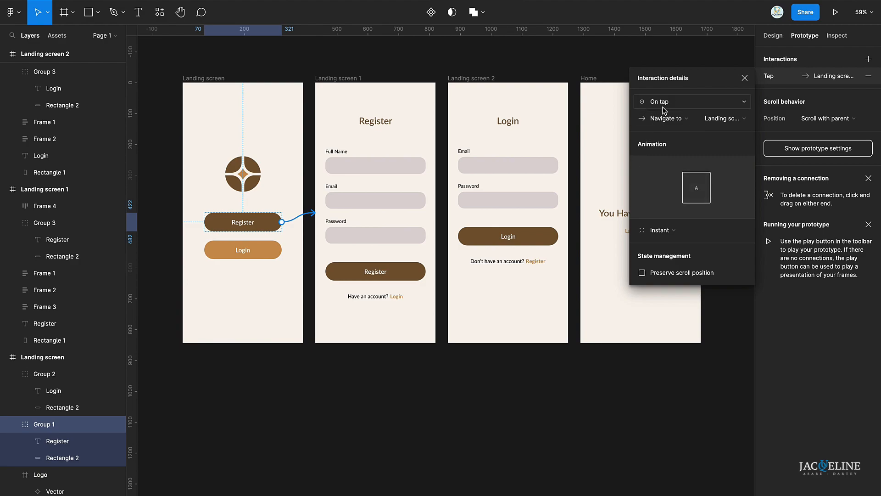
Set the animation of the landing screen's Register button connection to Smart animate
{"action": "left_click", "coordinate": [671, 231]}
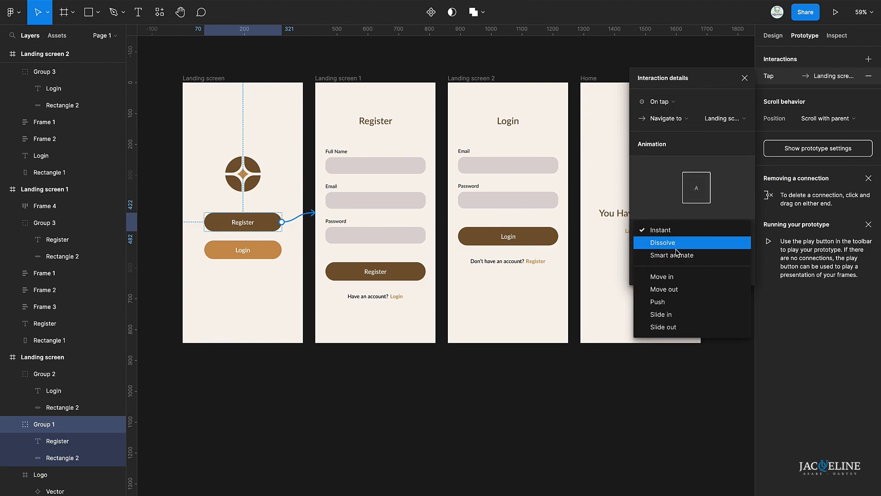
{"action": "left_click", "coordinate": [678, 271]}
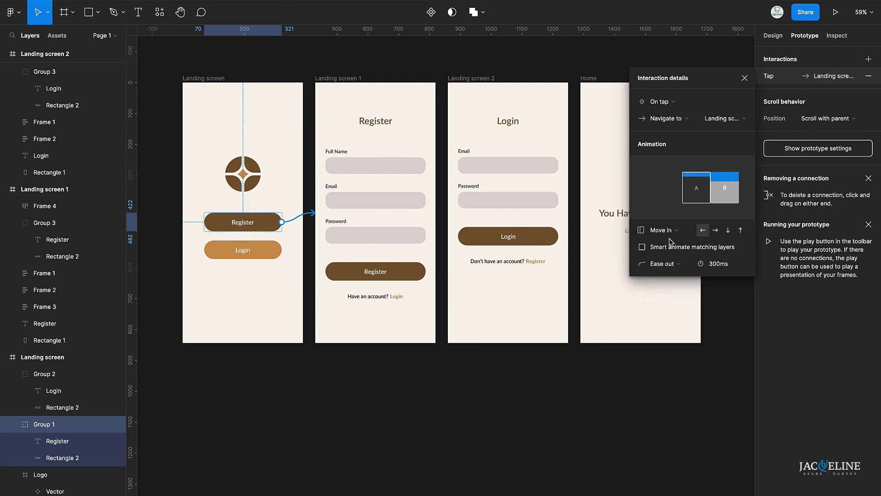
{"action": "left_click", "coordinate": [670, 236]}
{"action": "left_click", "coordinate": [671, 209]}
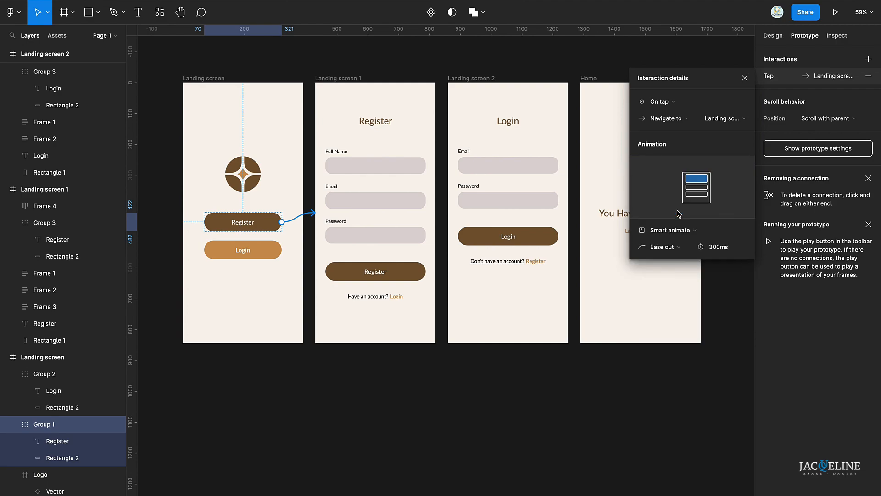
Connect the Register screen's Register button to the Login screen, and the Login screen's Login button to the Home screen
{"action": "left_click", "coordinate": [405, 280]}
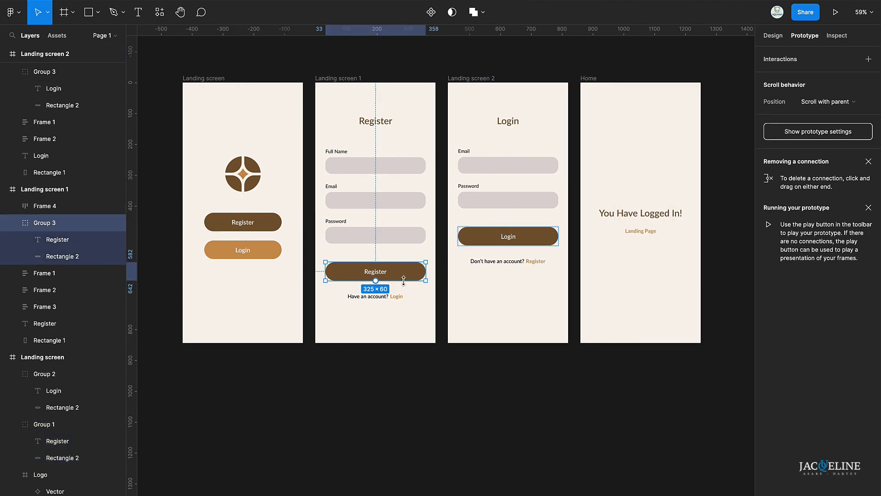
{"action": "left_click_drag", "start_coordinate": [426, 272], "coordinate": [444, 215]}
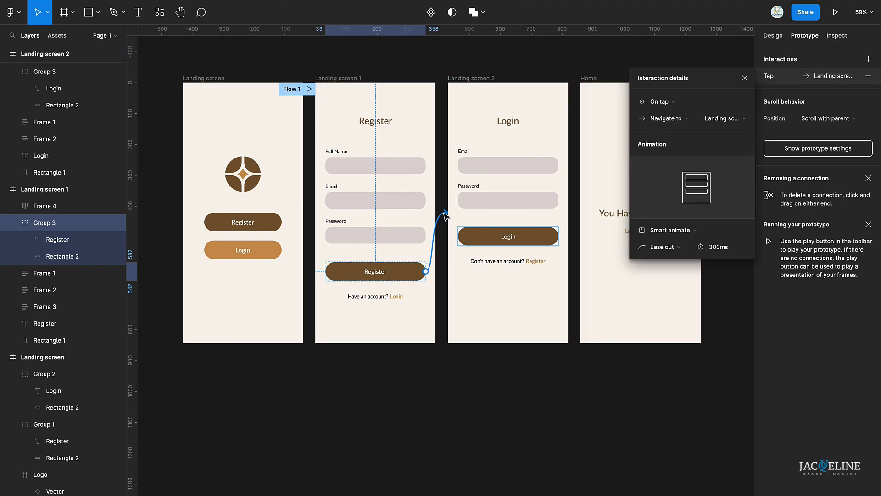
{"action": "left_click", "coordinate": [505, 236]}
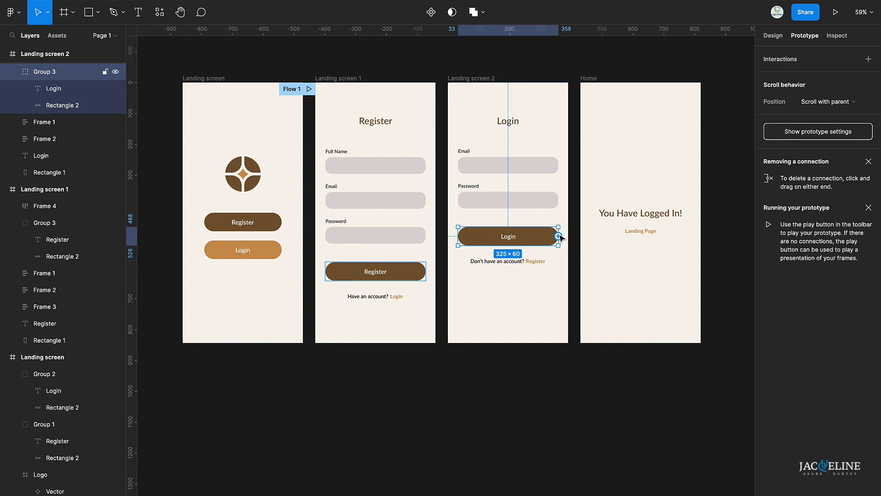
{"action": "left_click_drag", "start_coordinate": [565, 237], "coordinate": [591, 250]}
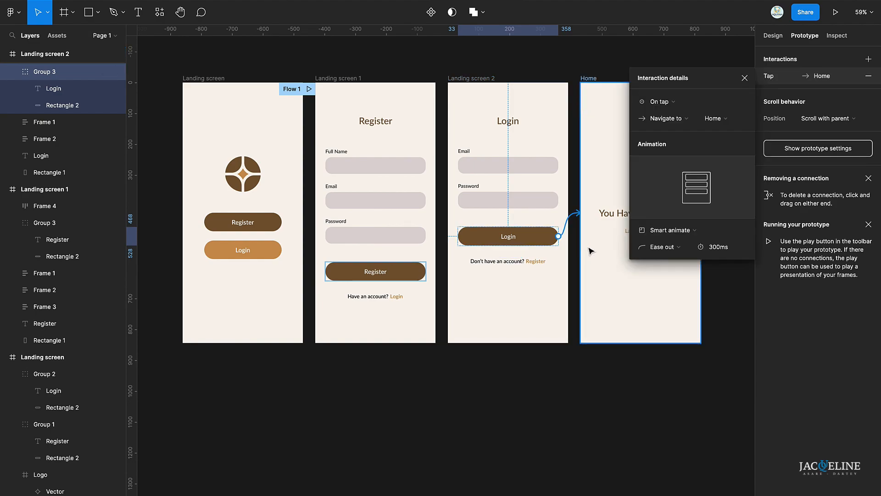
Connect the Login screen's "Don't have an account? Register" line to the Register screen, and the Register screen's "Have an account? Login" line to the Login screen
{"action": "left_click", "coordinate": [535, 263]}
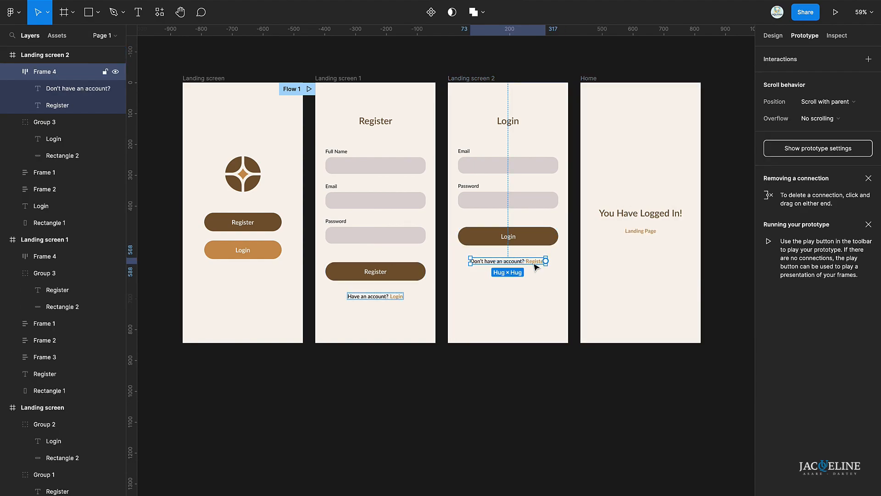
{"action": "left_click_drag", "start_coordinate": [546, 260], "coordinate": [427, 265]}
{"action": "left_click", "coordinate": [373, 297]}
{"action": "left_click_drag", "start_coordinate": [403, 296], "coordinate": [467, 304]}
{"action": "scroll", "coordinate": [459, 378], "scroll_direction": "right", "scroll_amount": 3}
{"action": "scroll", "coordinate": [459, 378], "scroll_direction": "up", "scroll_amount": 1}
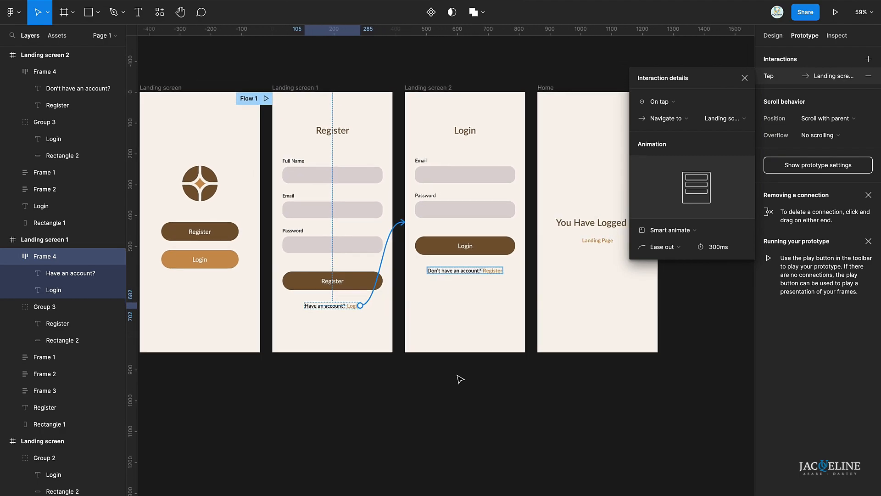
Add an on-tap prototype connection from the Home screen's "Landing Page" text back to the landing screen
{"action": "left_click", "coordinate": [483, 256]}
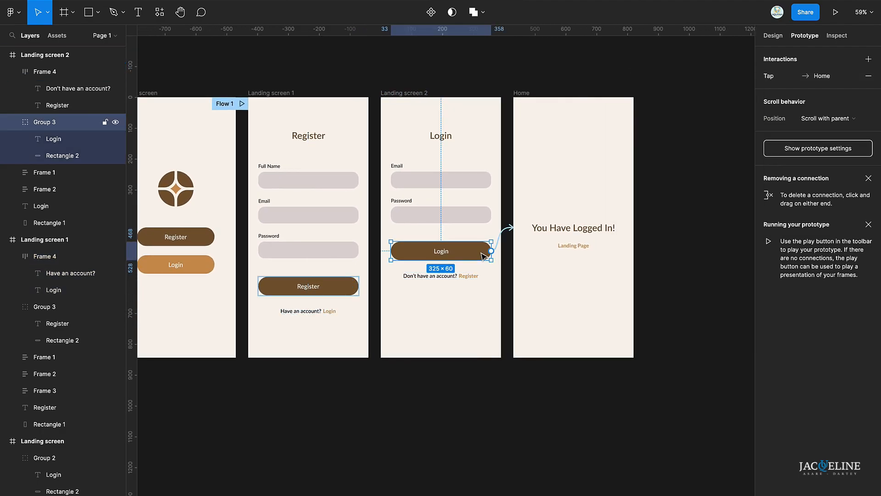
{"action": "scroll", "coordinate": [483, 256], "scroll_direction": "left", "scroll_amount": 1}
{"action": "scroll", "coordinate": [483, 256], "scroll_direction": "down", "scroll_amount": 1}
{"action": "left_click", "coordinate": [579, 240]}
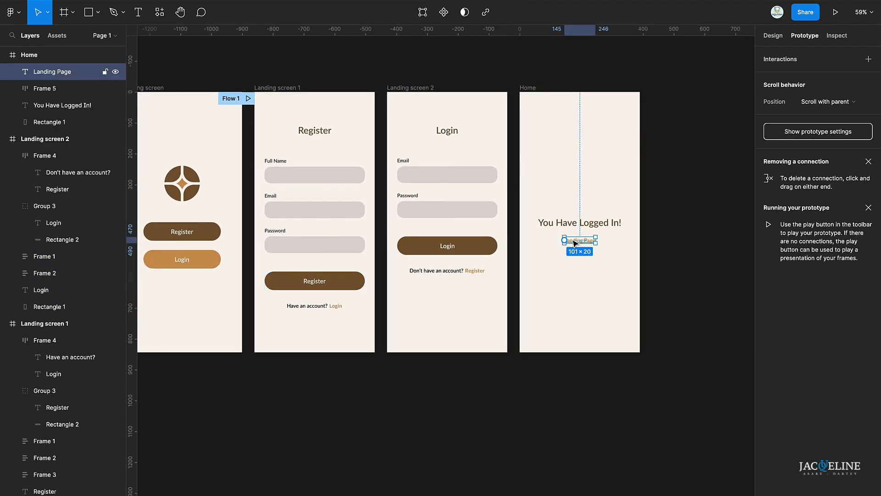
{"action": "scroll", "coordinate": [583, 243], "scroll_direction": "left", "scroll_amount": 3}
{"action": "scroll", "coordinate": [583, 243], "scroll_direction": "down", "scroll_amount": 1}
{"action": "left_click_drag", "start_coordinate": [629, 229], "coordinate": [244, 233]}
{"action": "scroll", "coordinate": [243, 233], "scroll_direction": "left", "scroll_amount": 2}
{"action": "scroll", "coordinate": [243, 233], "scroll_direction": "up", "scroll_amount": 1}
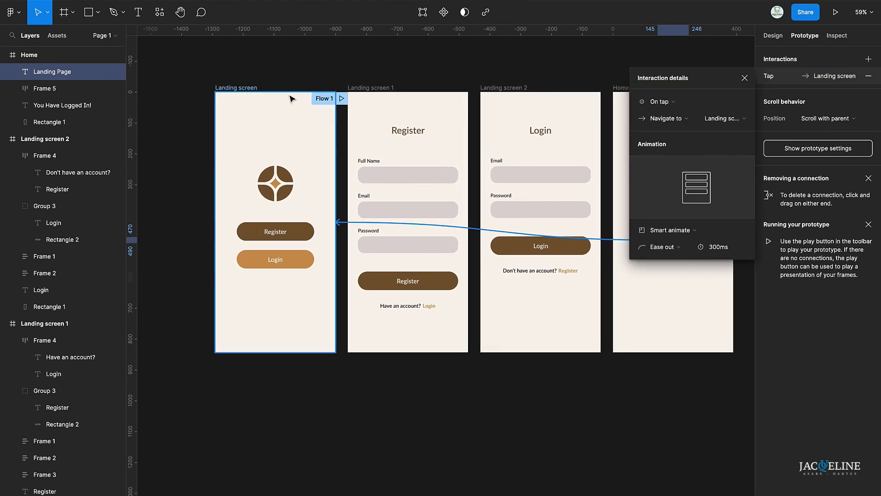
Remove the Flow 1 starting point from the Register screen
{"action": "left_click", "coordinate": [358, 89]}
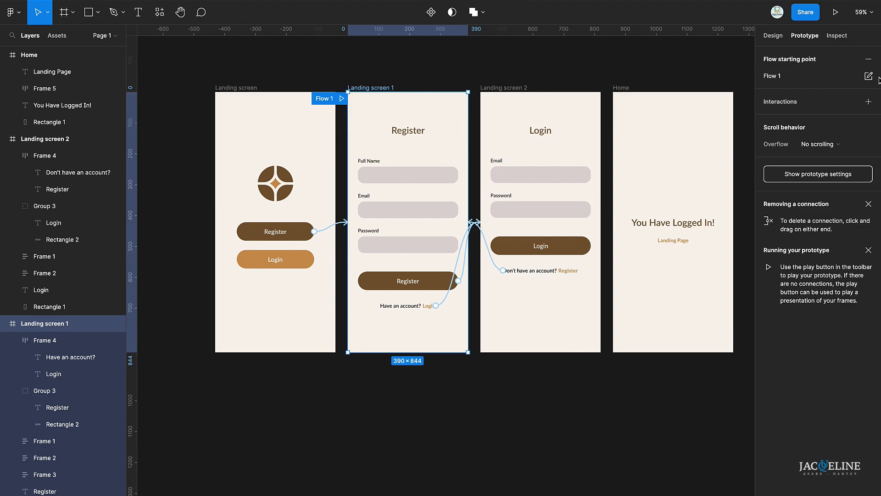
{"action": "left_click", "coordinate": [869, 60]}
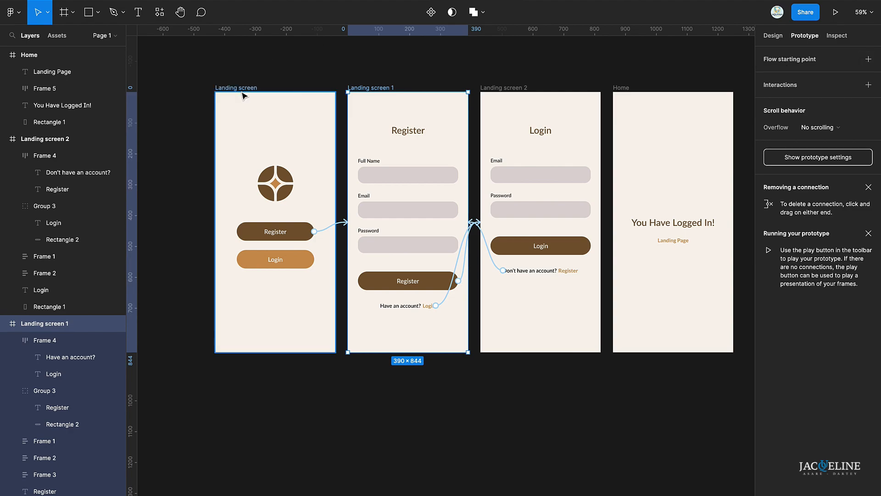